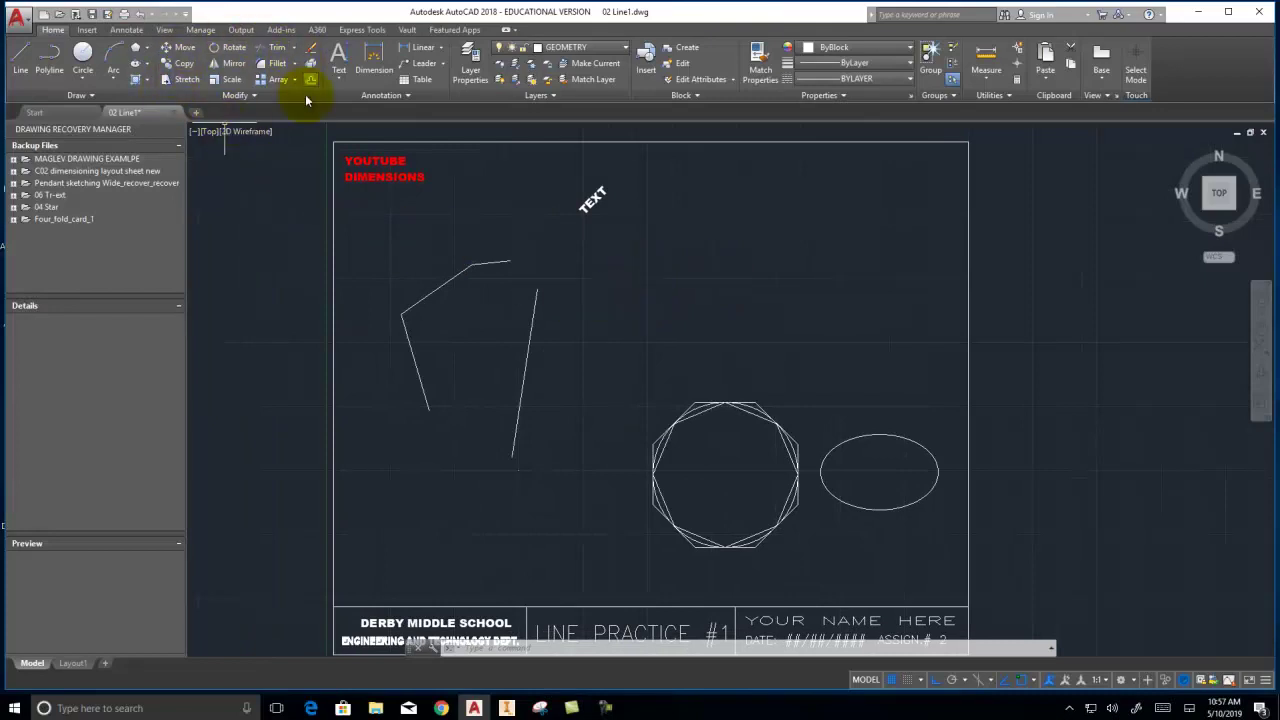
# - Move the circle with its surrounding polygons from its center onto the ellipse's center, with Ortho turned off
pyautogui.click(186, 50)
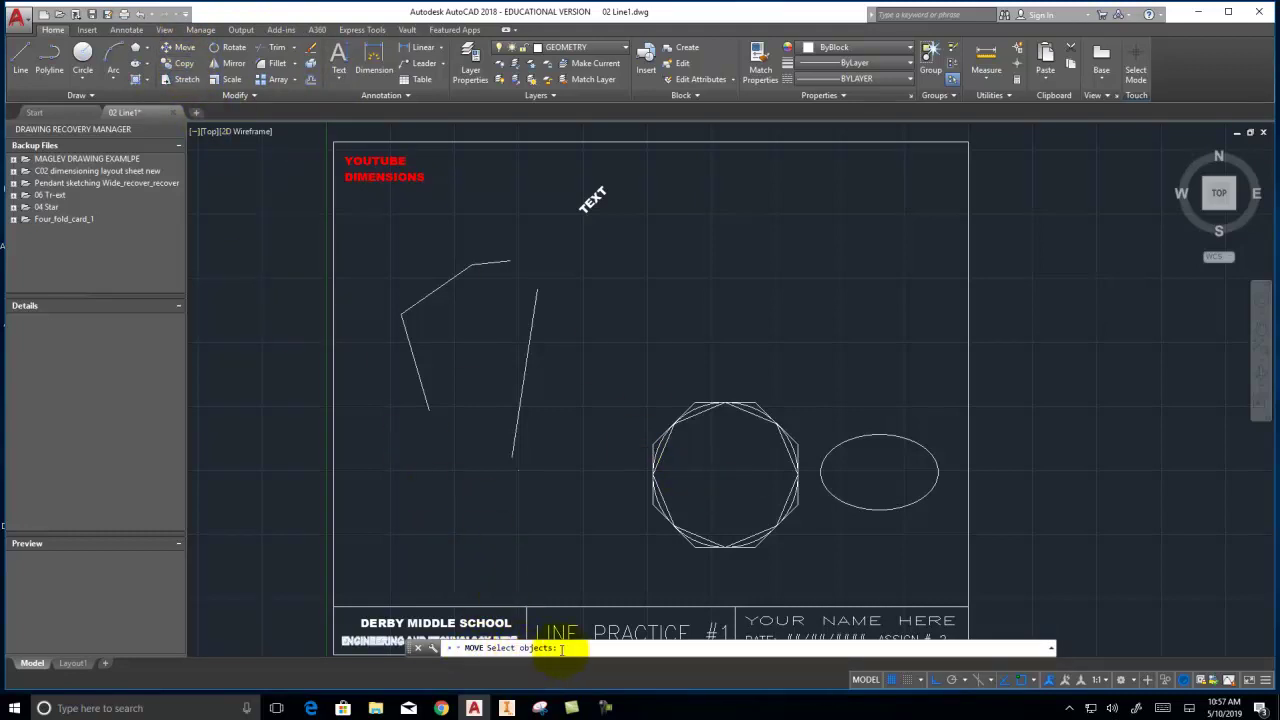
pyautogui.click(800, 566)
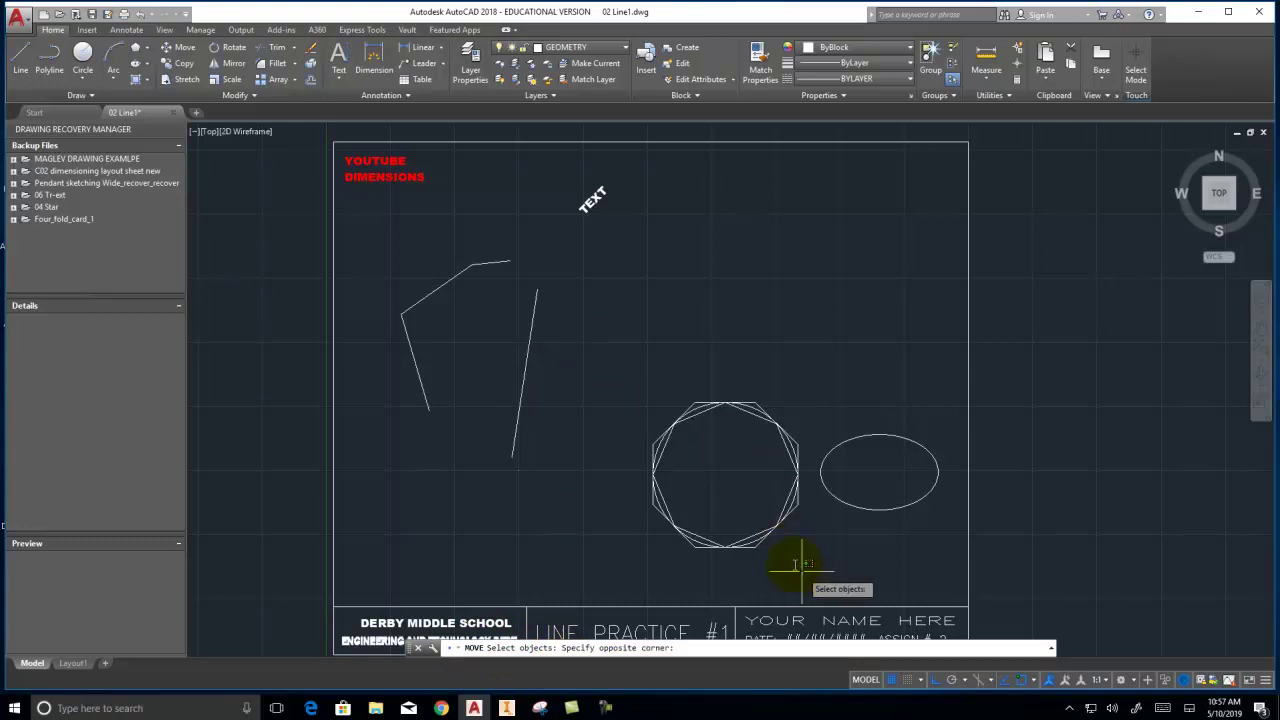
pyautogui.click(629, 367)
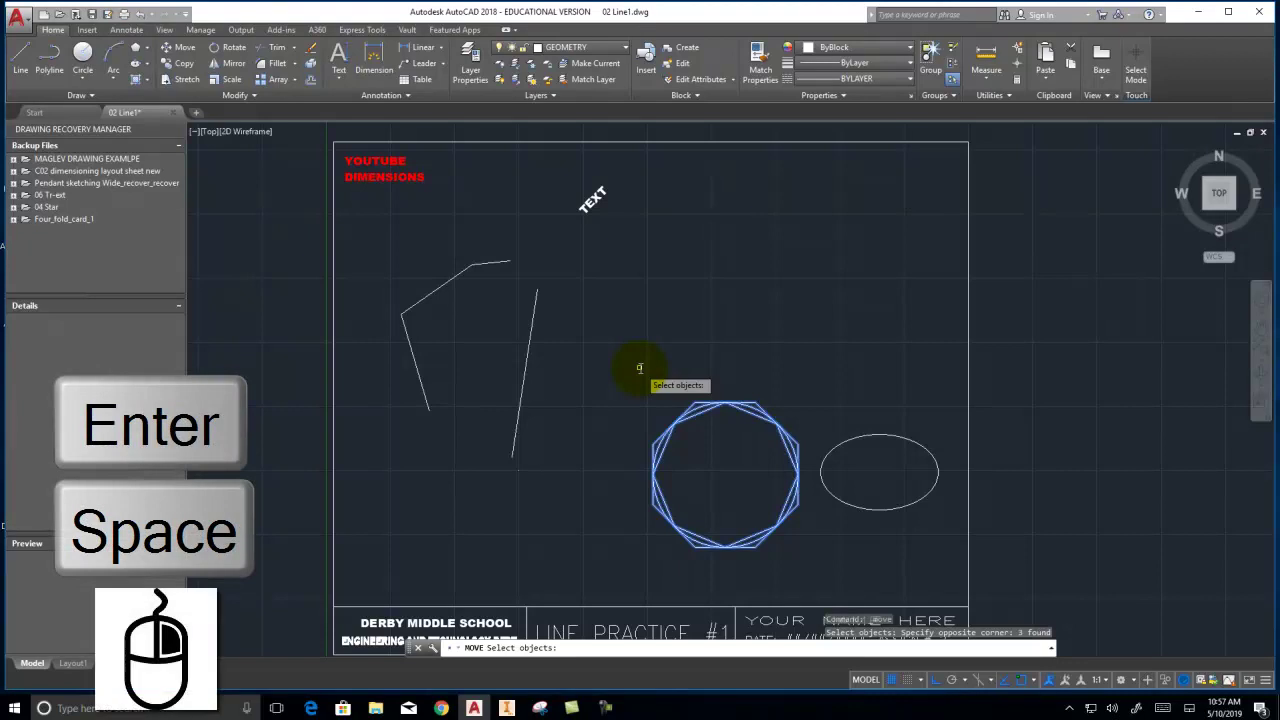
pyautogui.press('Return')
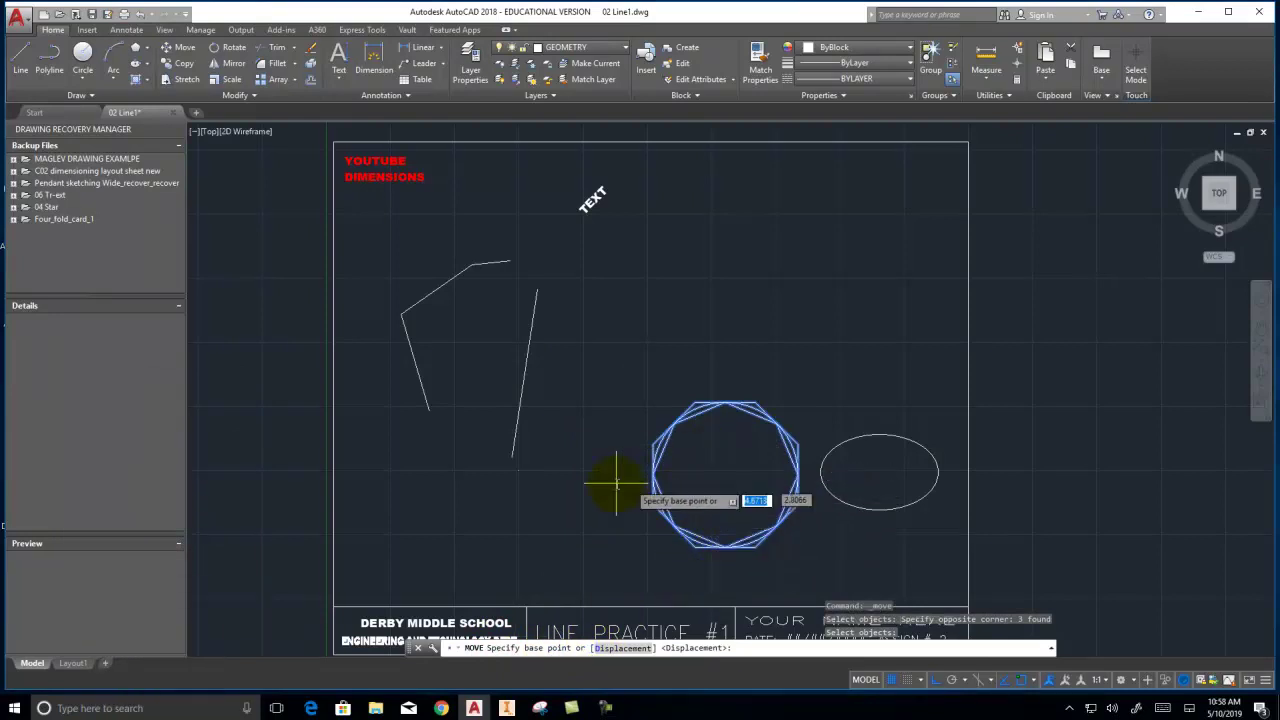
pyautogui.click(727, 482)
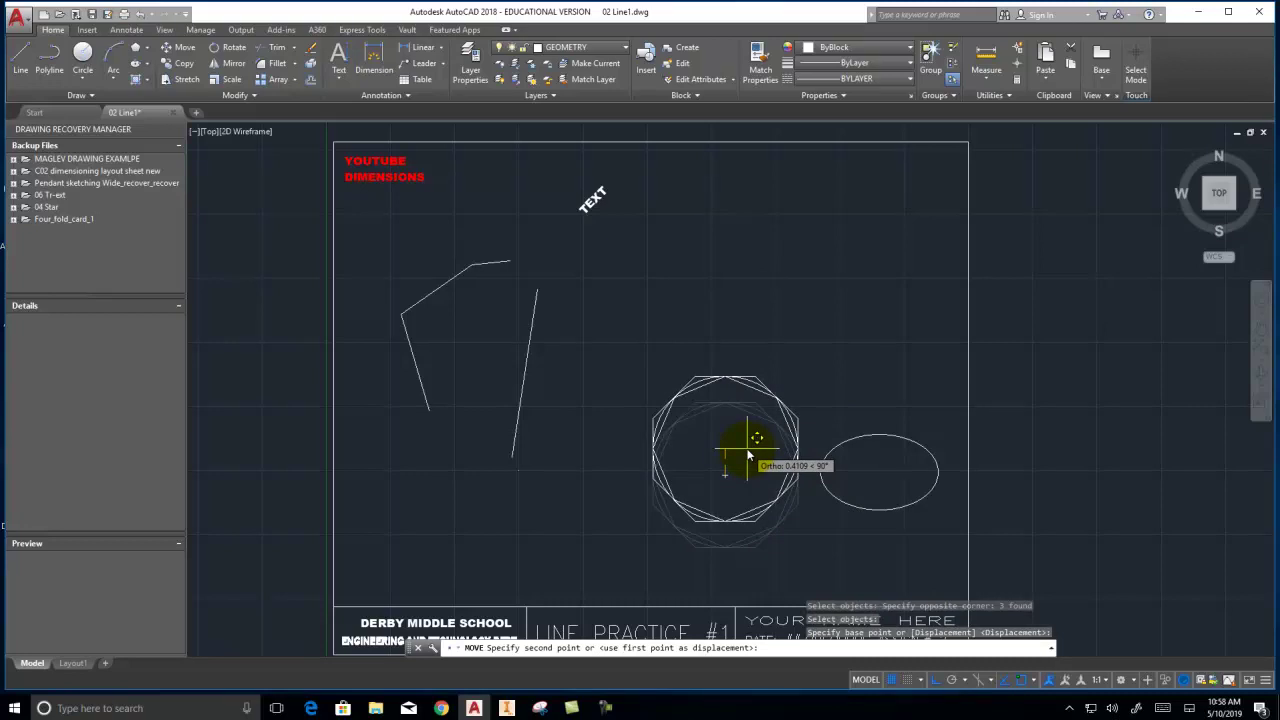
pyautogui.press('F8')
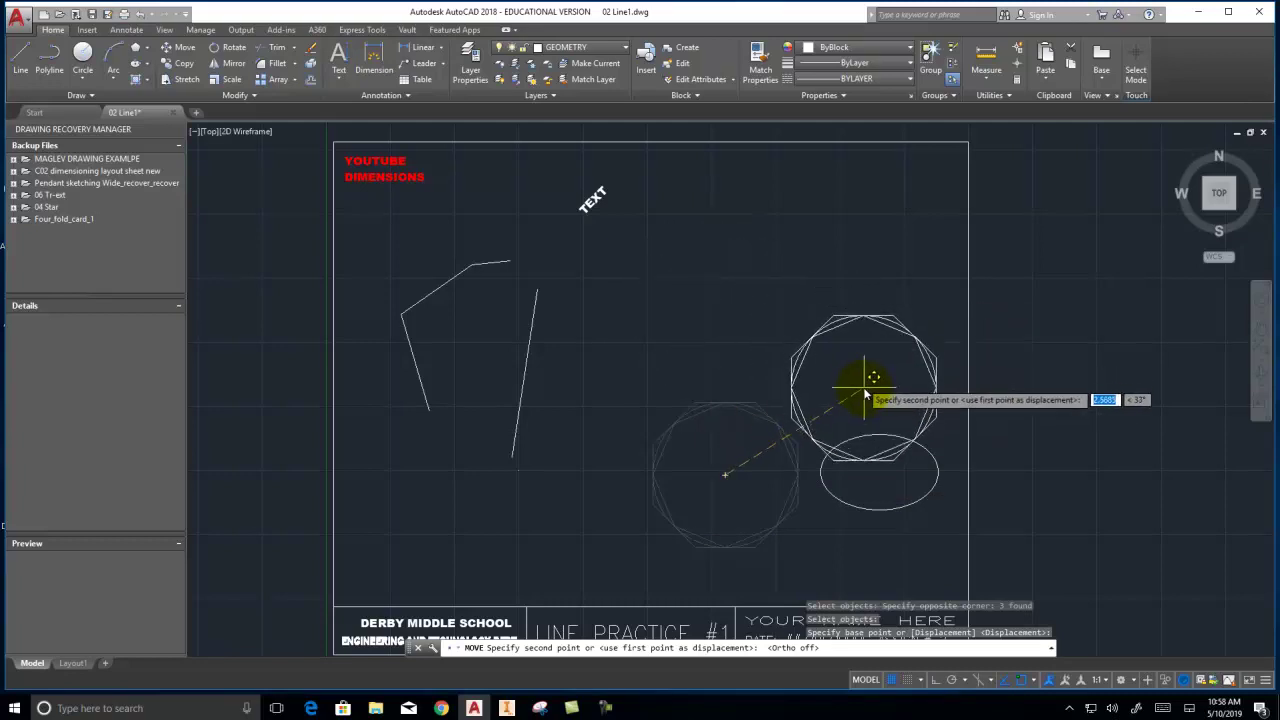
pyautogui.click(879, 476)
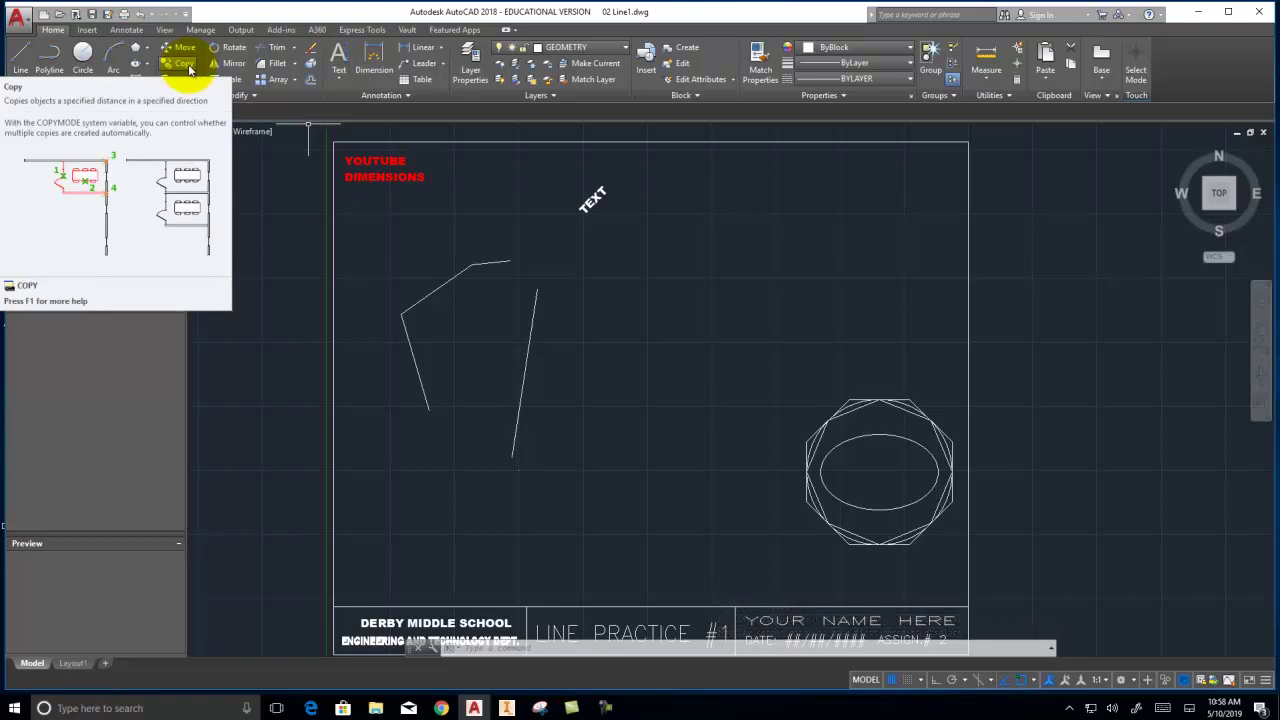
# - Copy the circle and polygons, without the ellipse, from their center to three spots: upper right, upper middle and lower middle of the sheet
pyautogui.click(184, 65)
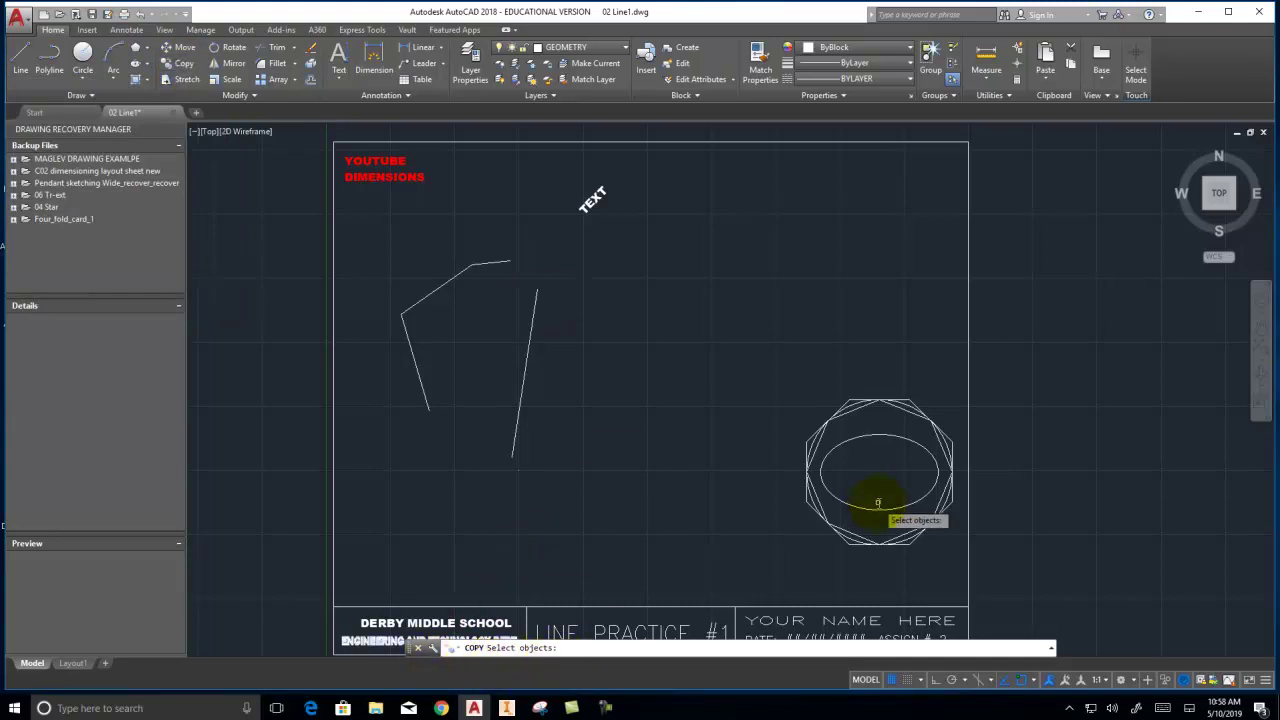
pyautogui.click(936, 568)
pyautogui.click(806, 523)
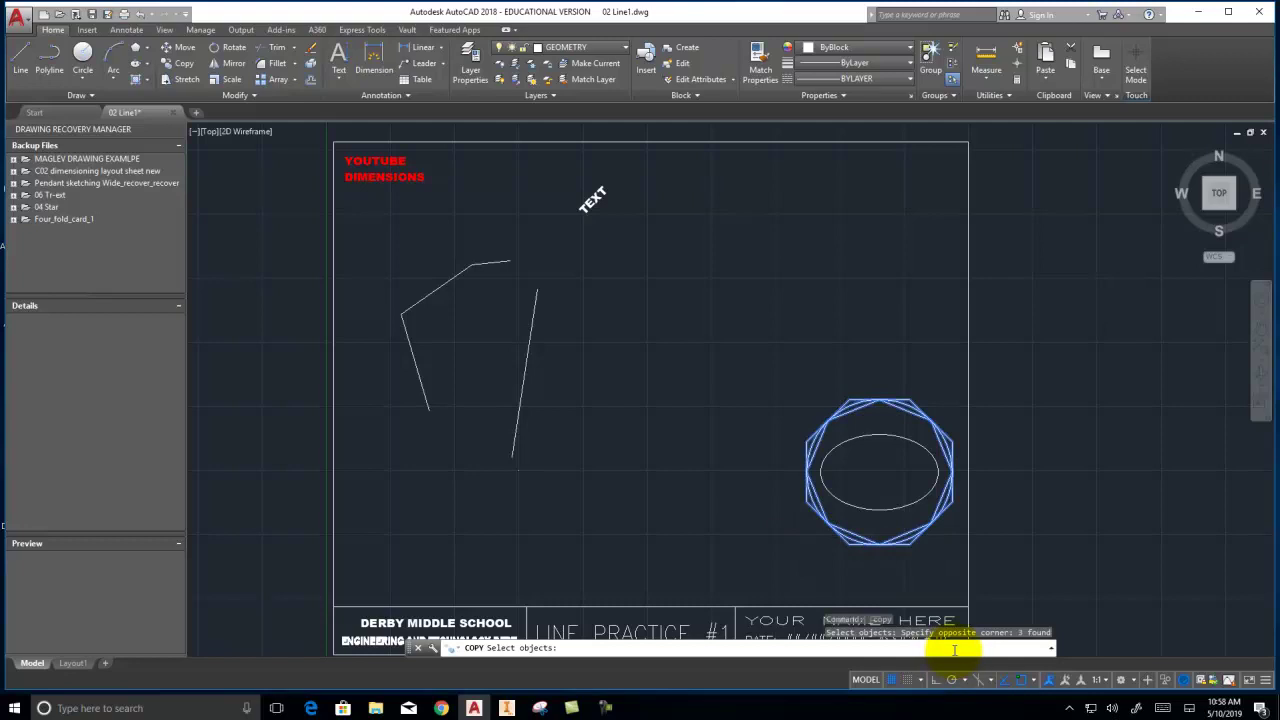
pyautogui.press('space')
pyautogui.press('Return')
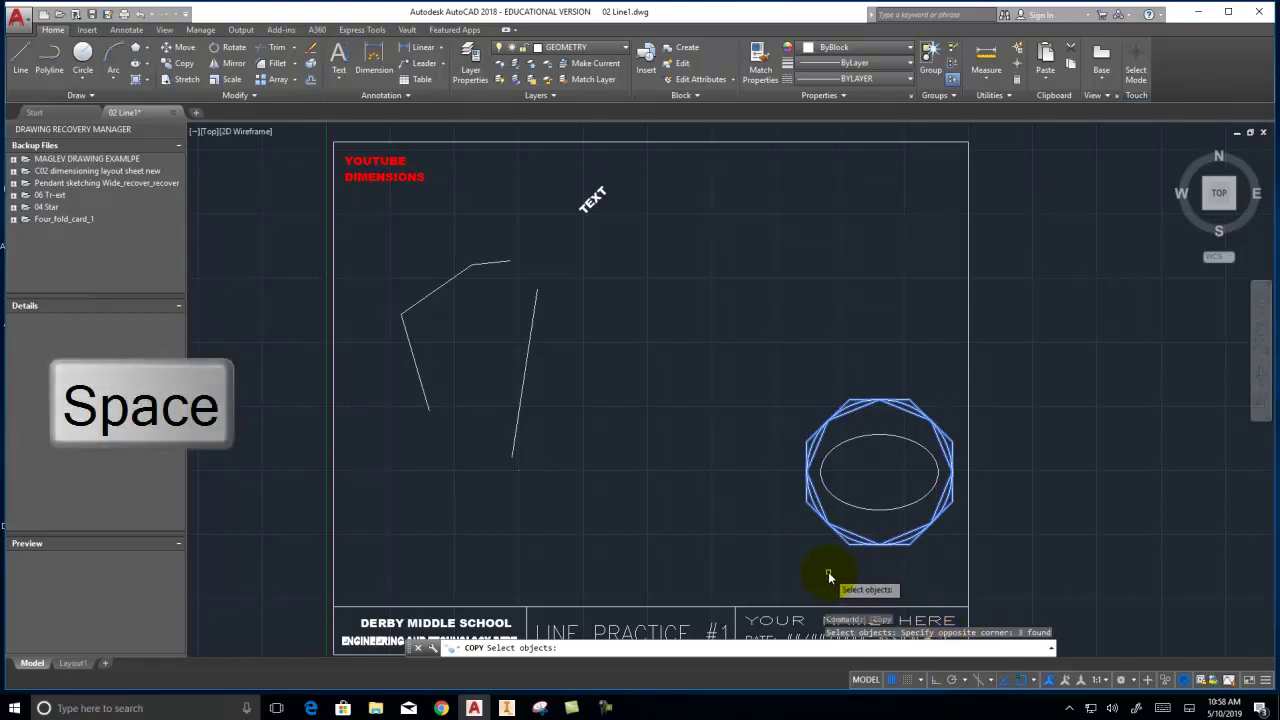
pyautogui.press('Return')
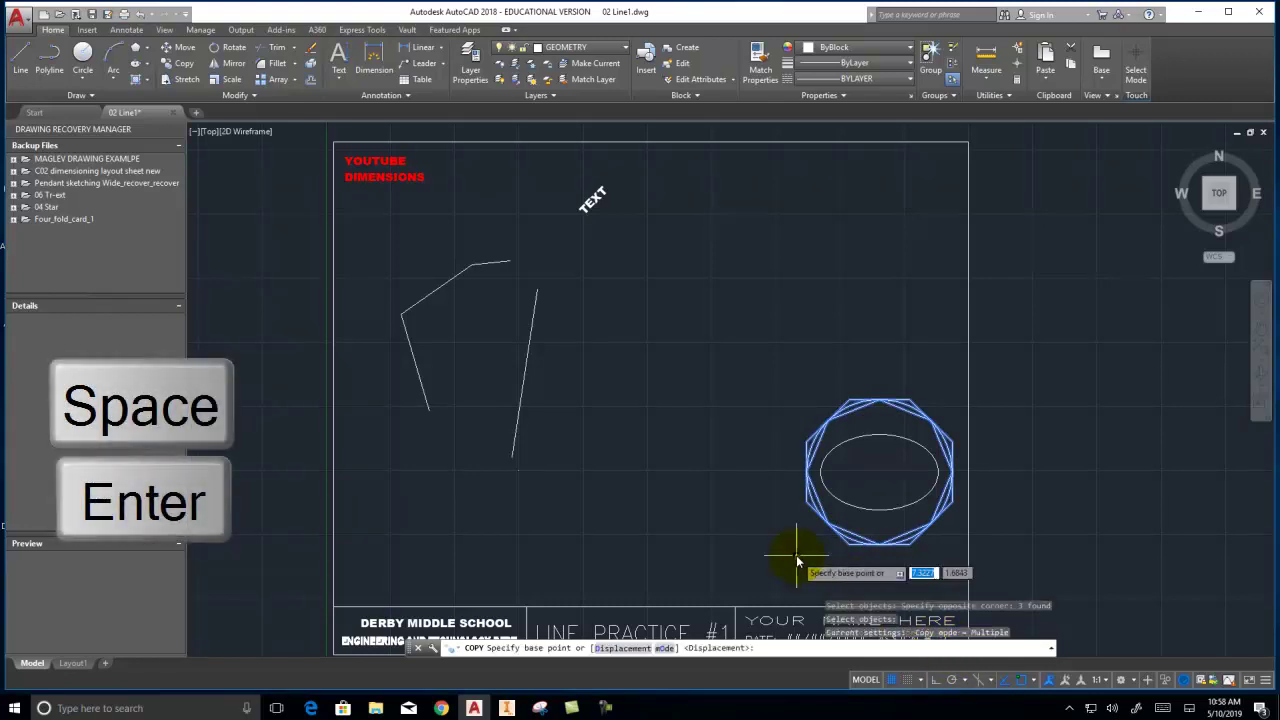
pyautogui.click(879, 471)
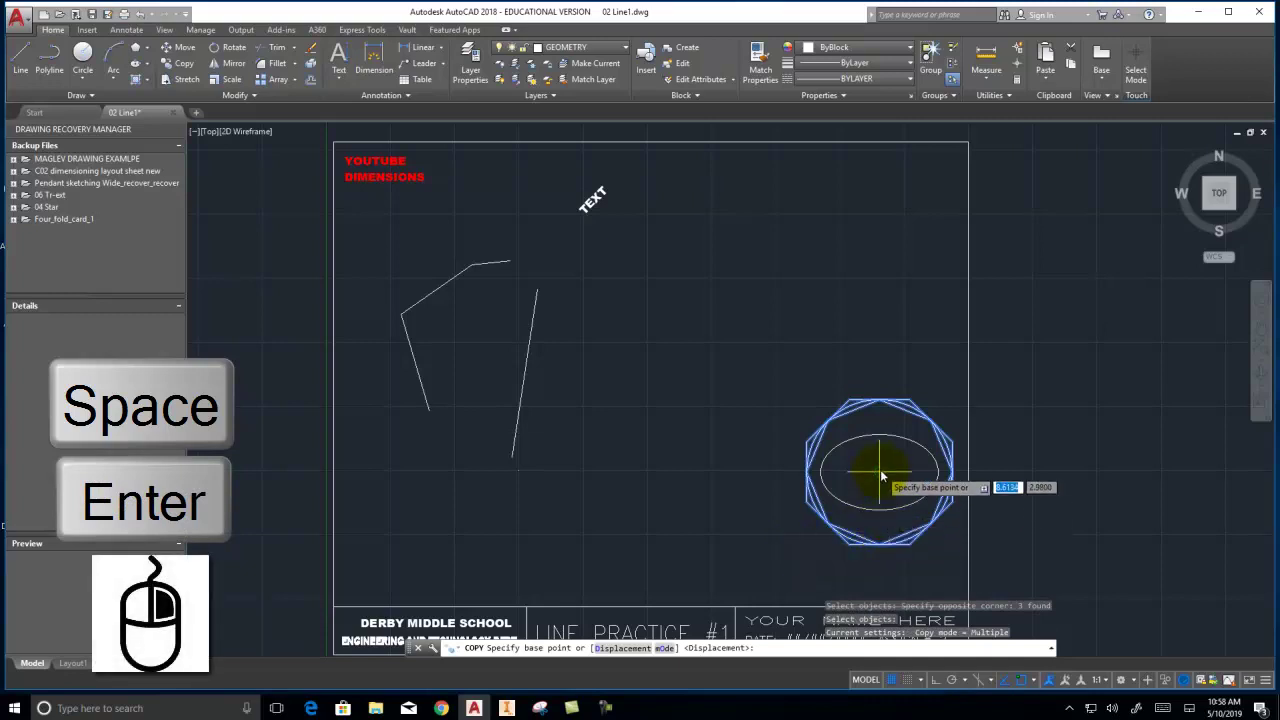
pyautogui.click(876, 241)
pyautogui.click(703, 306)
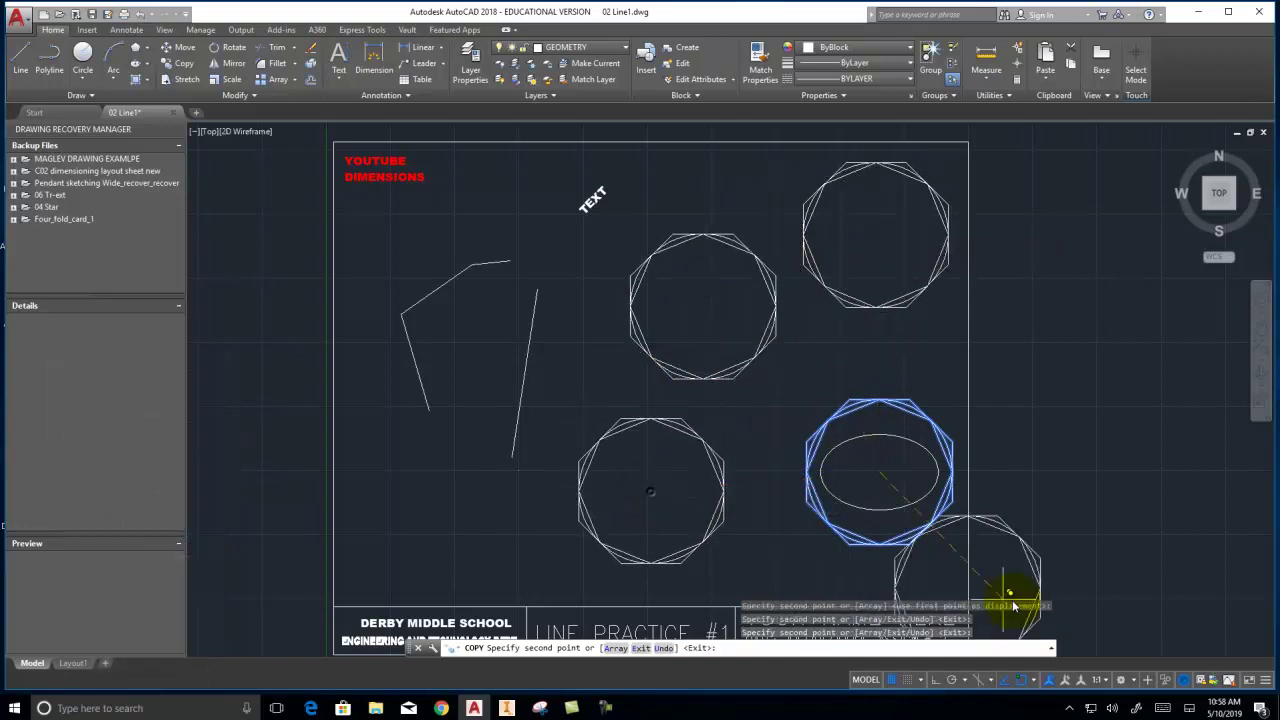
pyautogui.rightClick(1100, 468)
pyautogui.click(1138, 474)
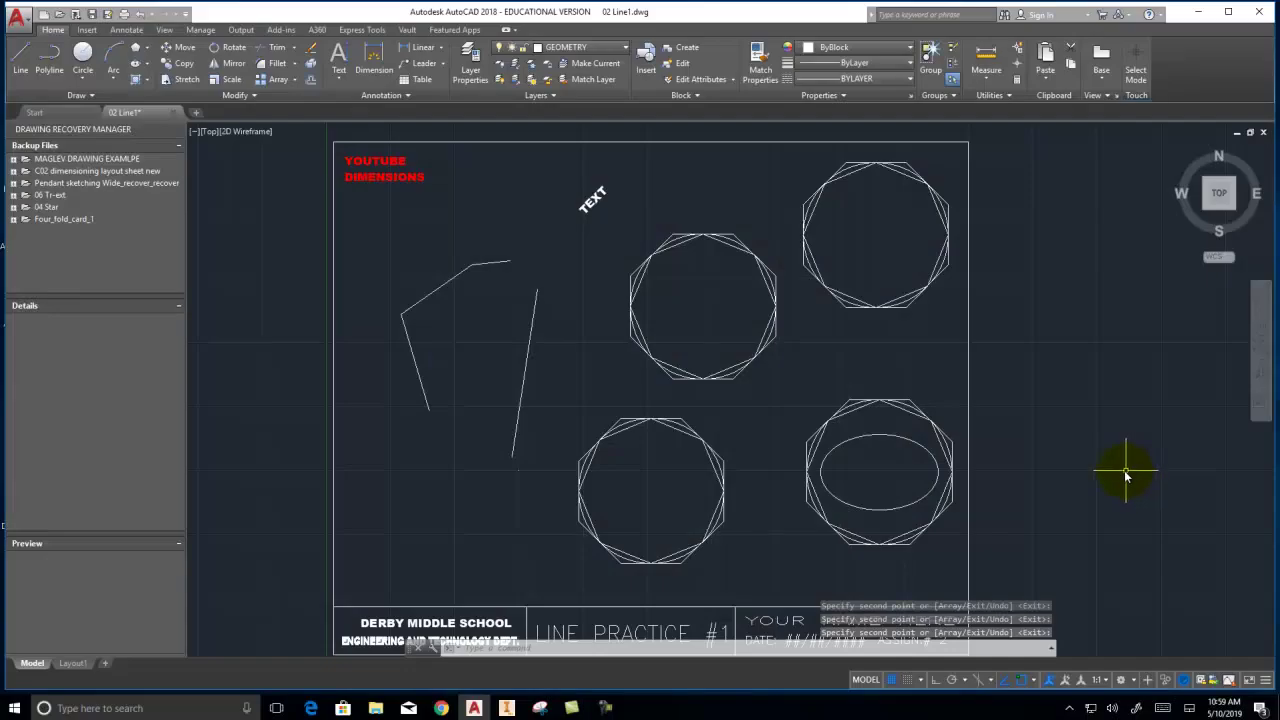
pyautogui.click(233, 48)
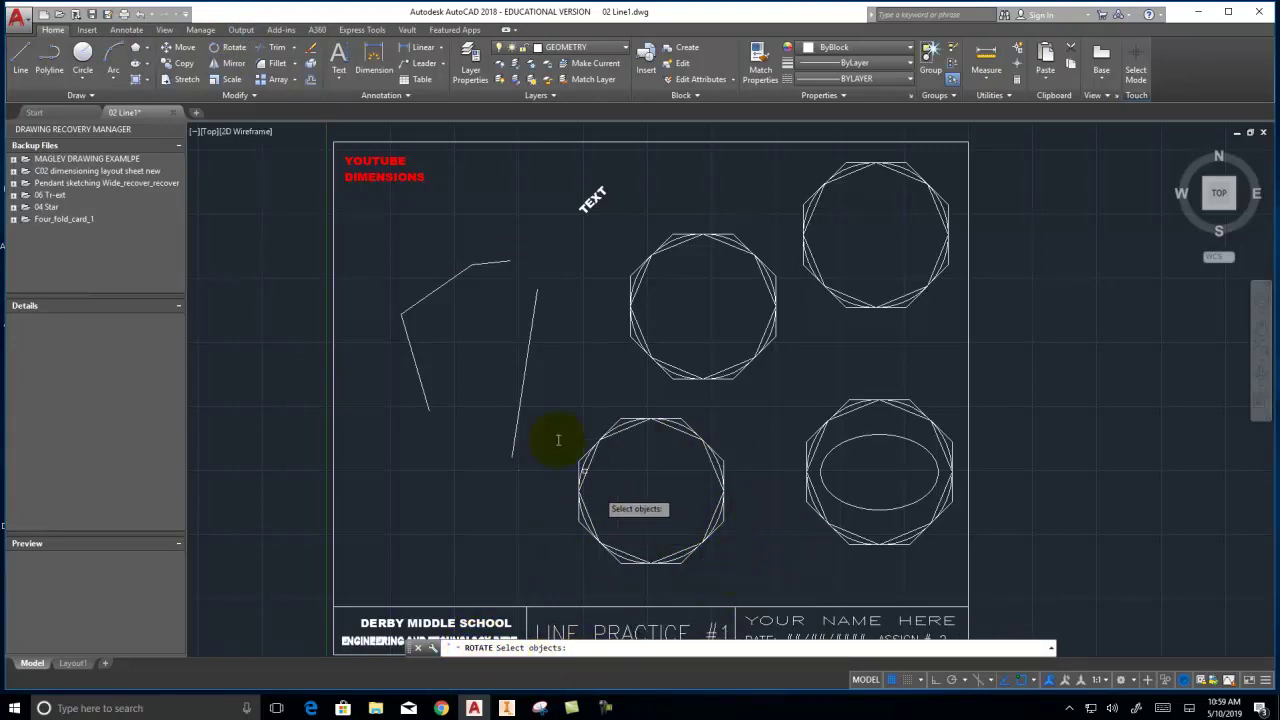
pyautogui.click(624, 217)
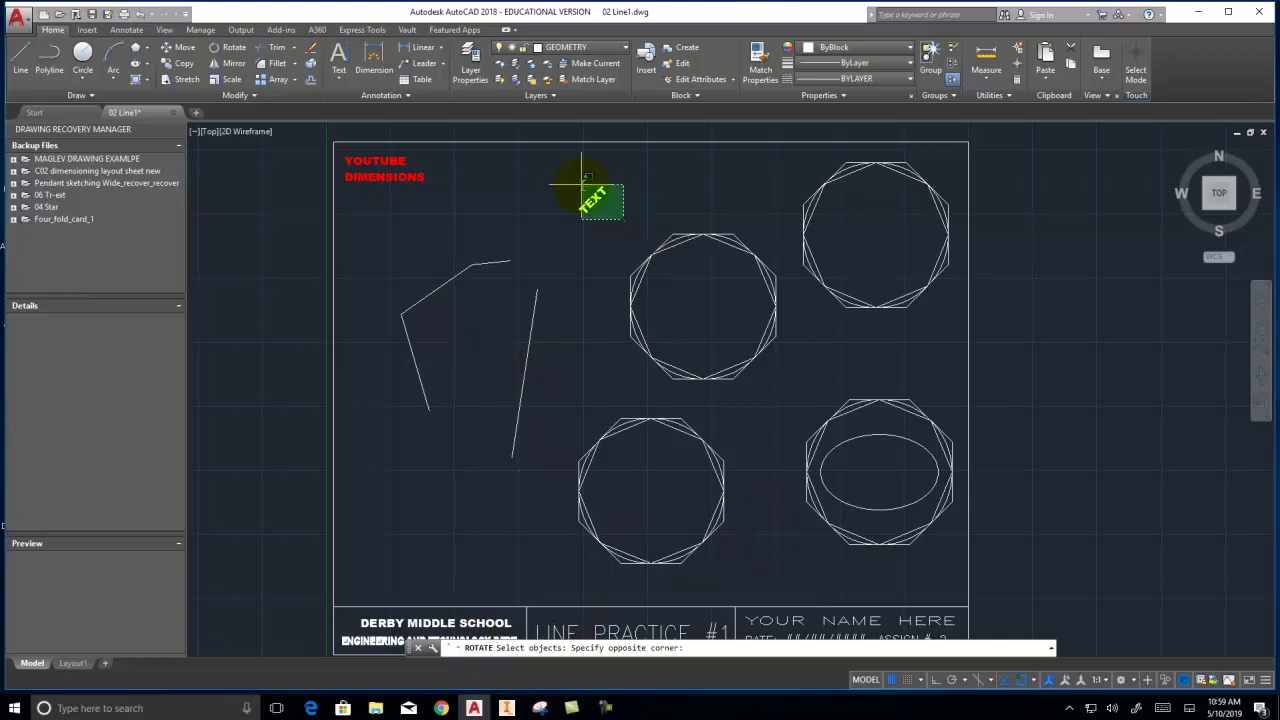
pyautogui.click(563, 163)
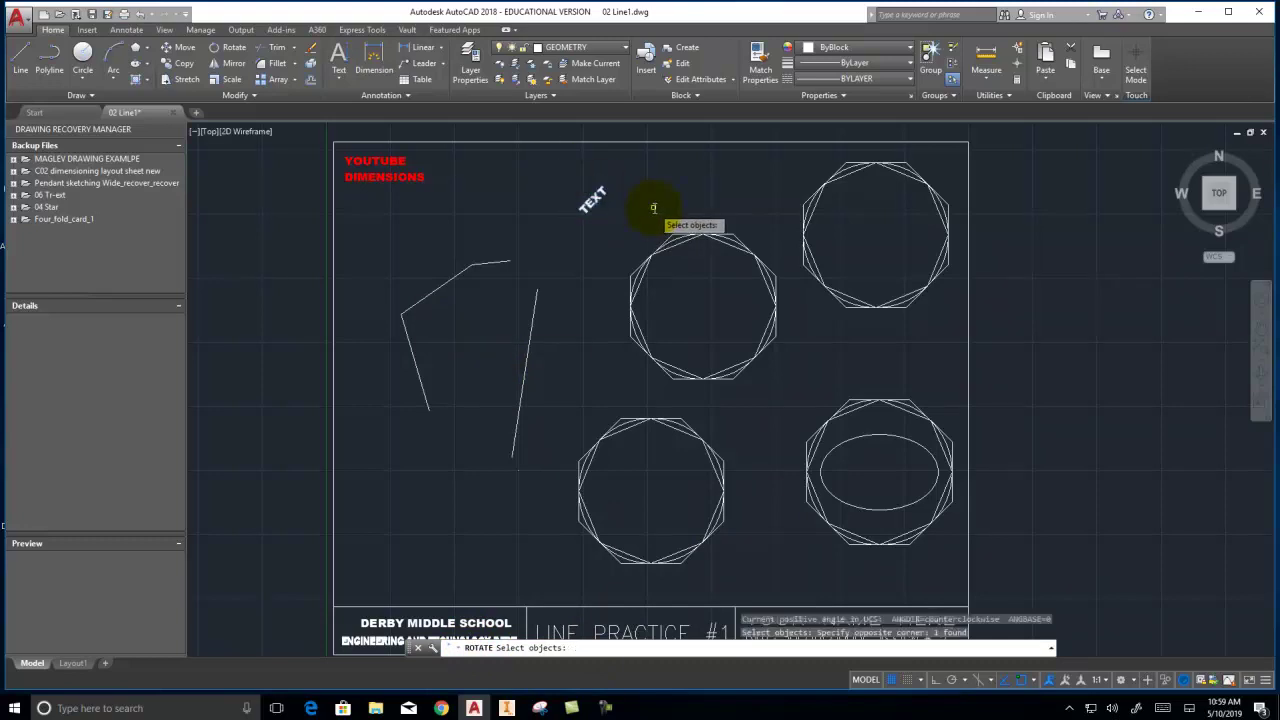
pyautogui.press('space')
pyautogui.press('Return')
pyautogui.press('Return')
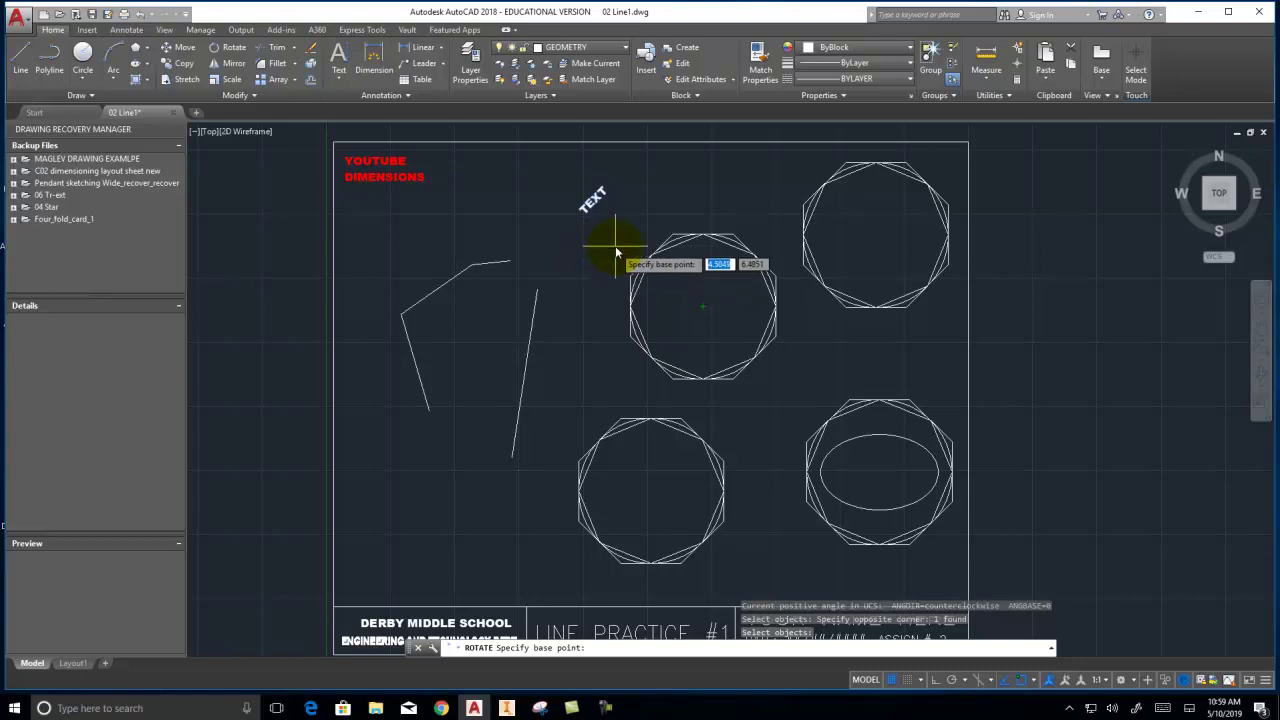
pyautogui.click(698, 310)
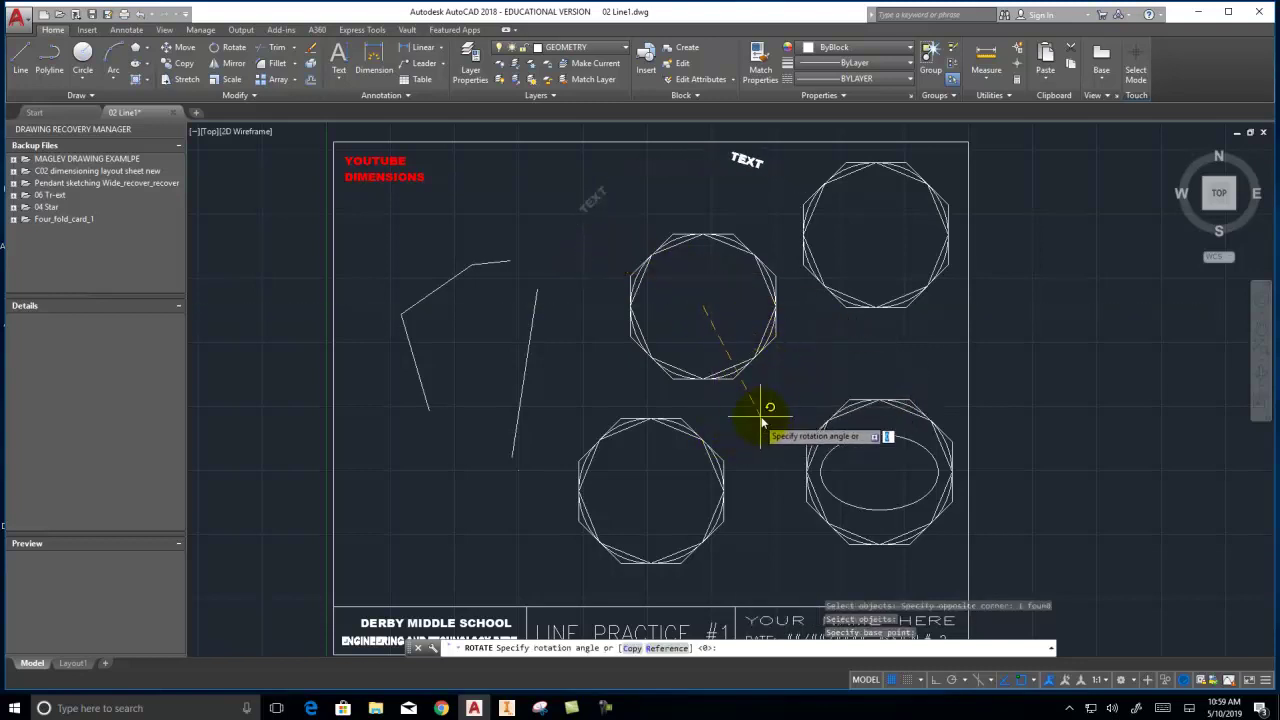
pyautogui.press('Escape')
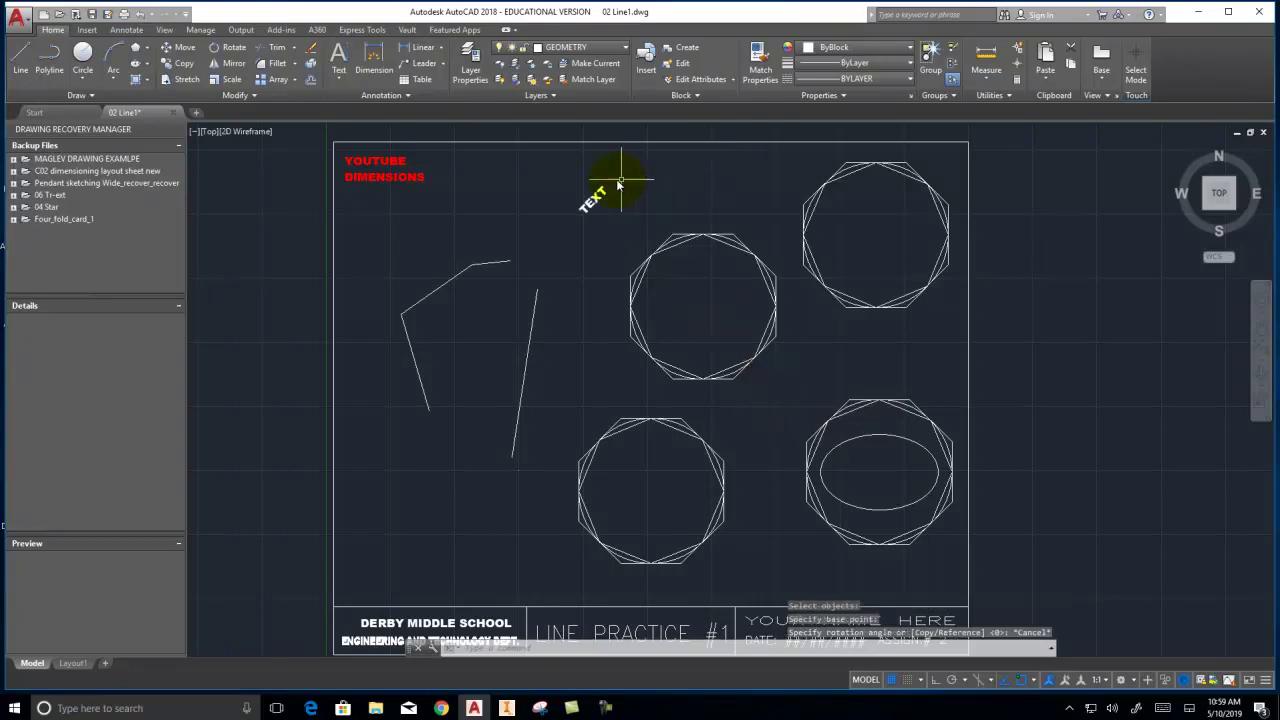
# - Rotate the slanted word TEXT by 315 degrees about its own middle
pyautogui.click(232, 47)
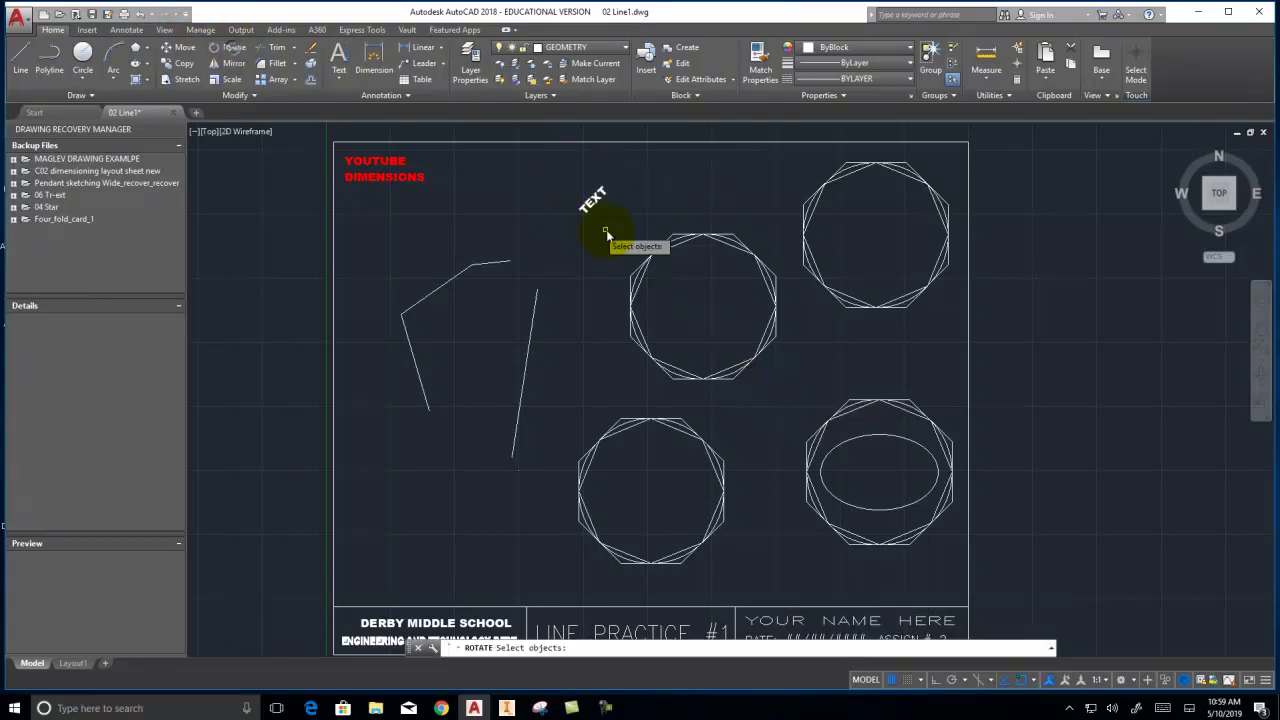
pyautogui.click(563, 182)
pyautogui.press('Return')
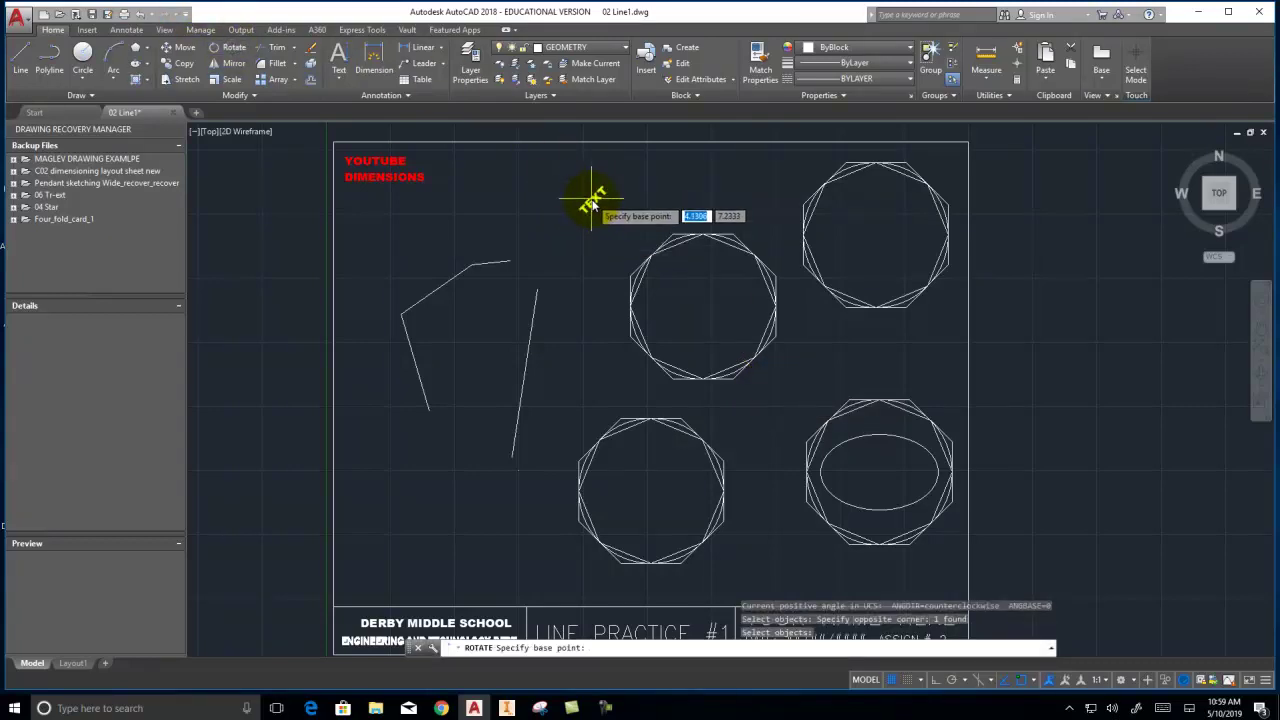
pyautogui.click(591, 203)
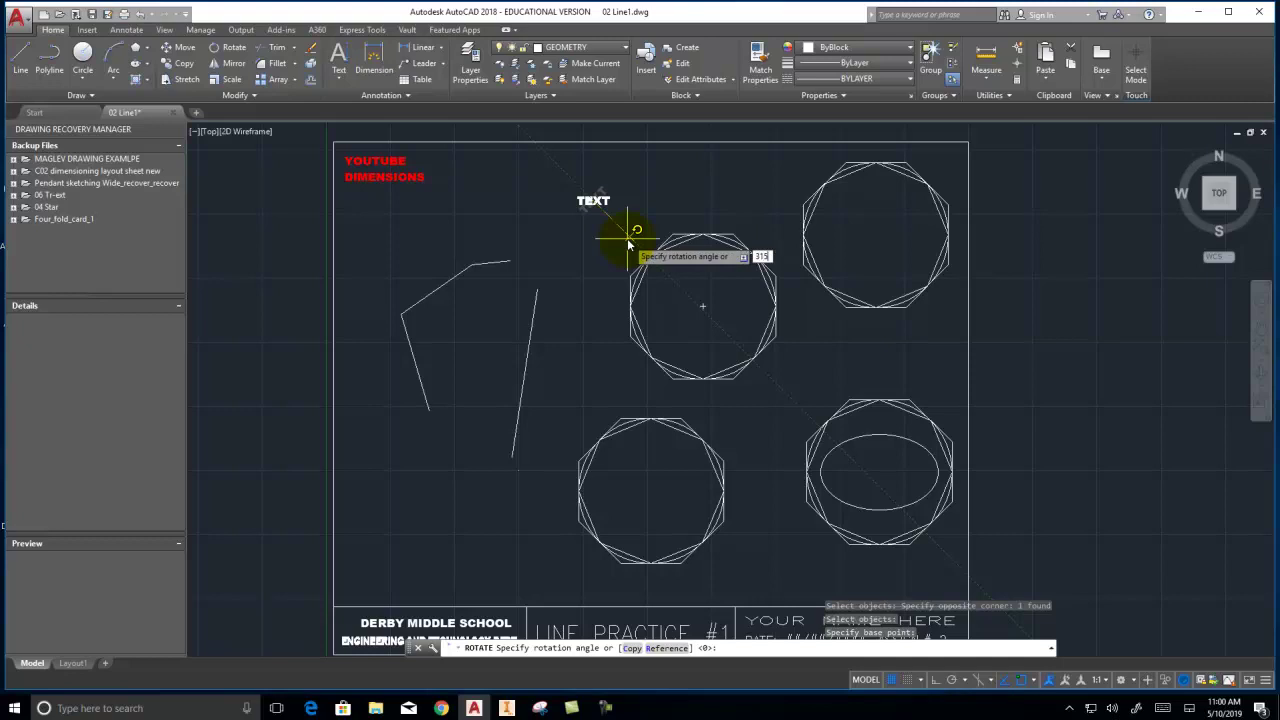
pyautogui.press('Return')
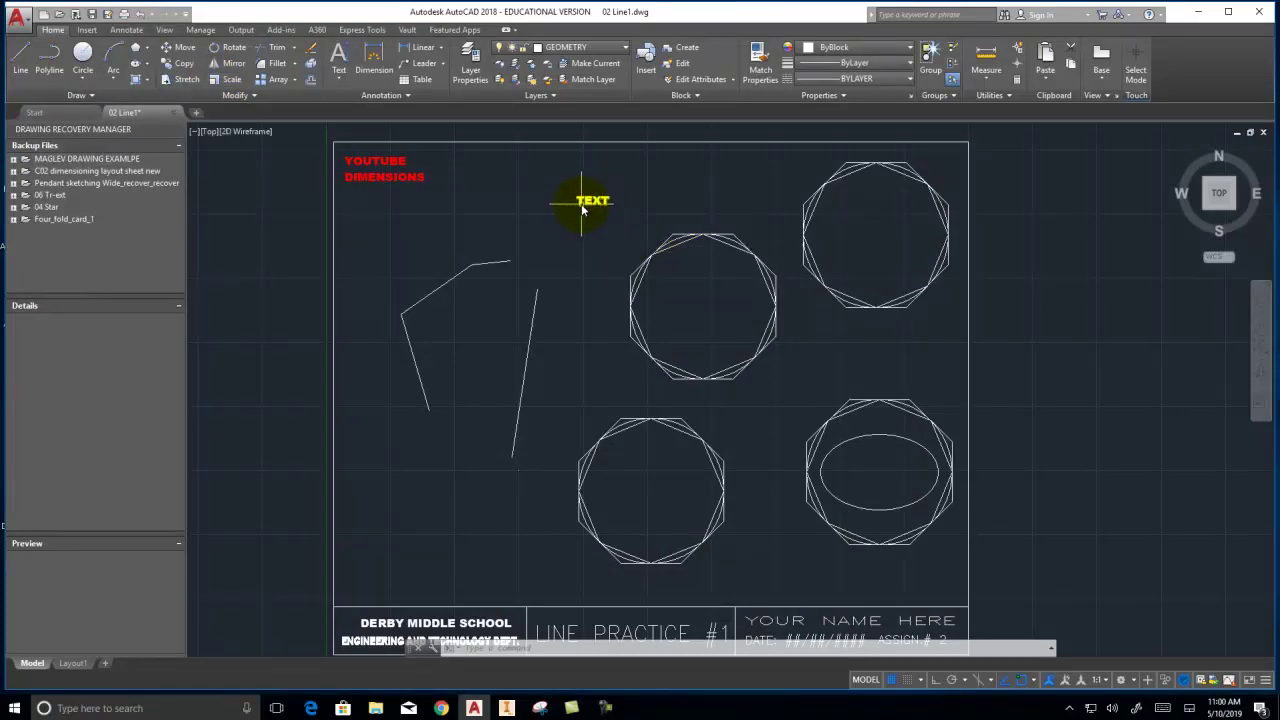
# - Scale the word TEXT by a factor of 4 about its own middle
pyautogui.click(226, 82)
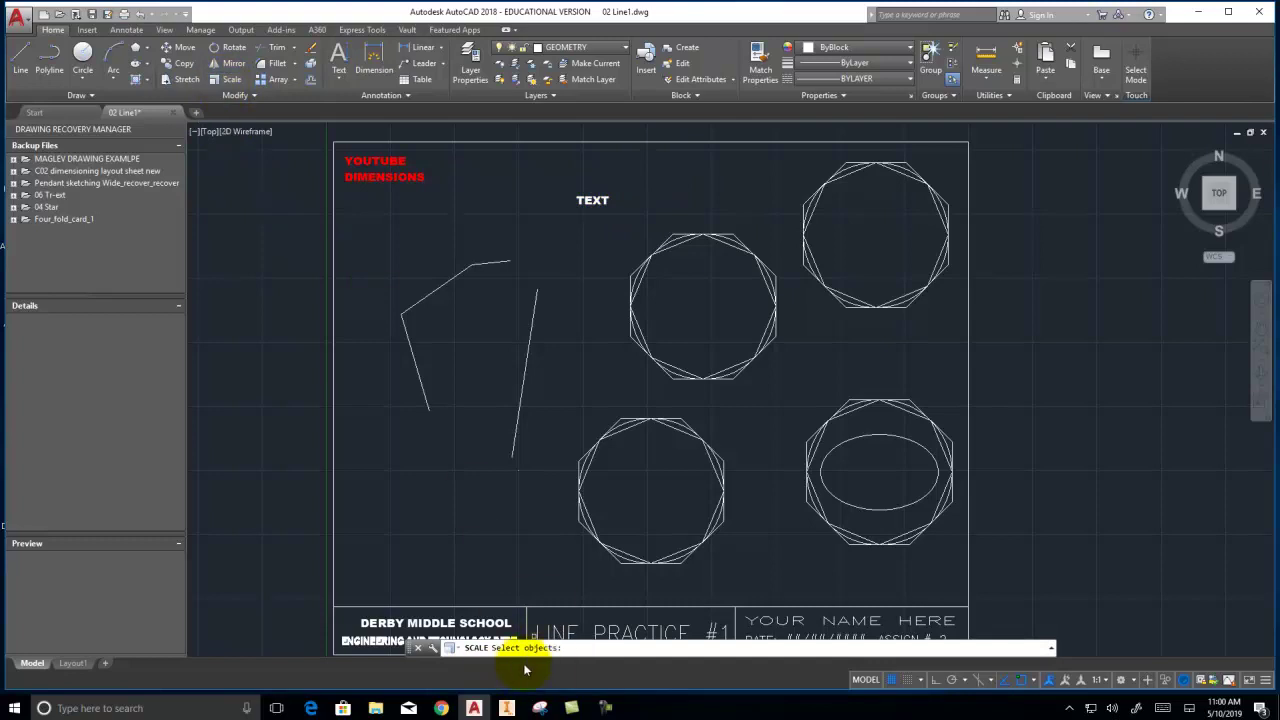
pyautogui.click(608, 209)
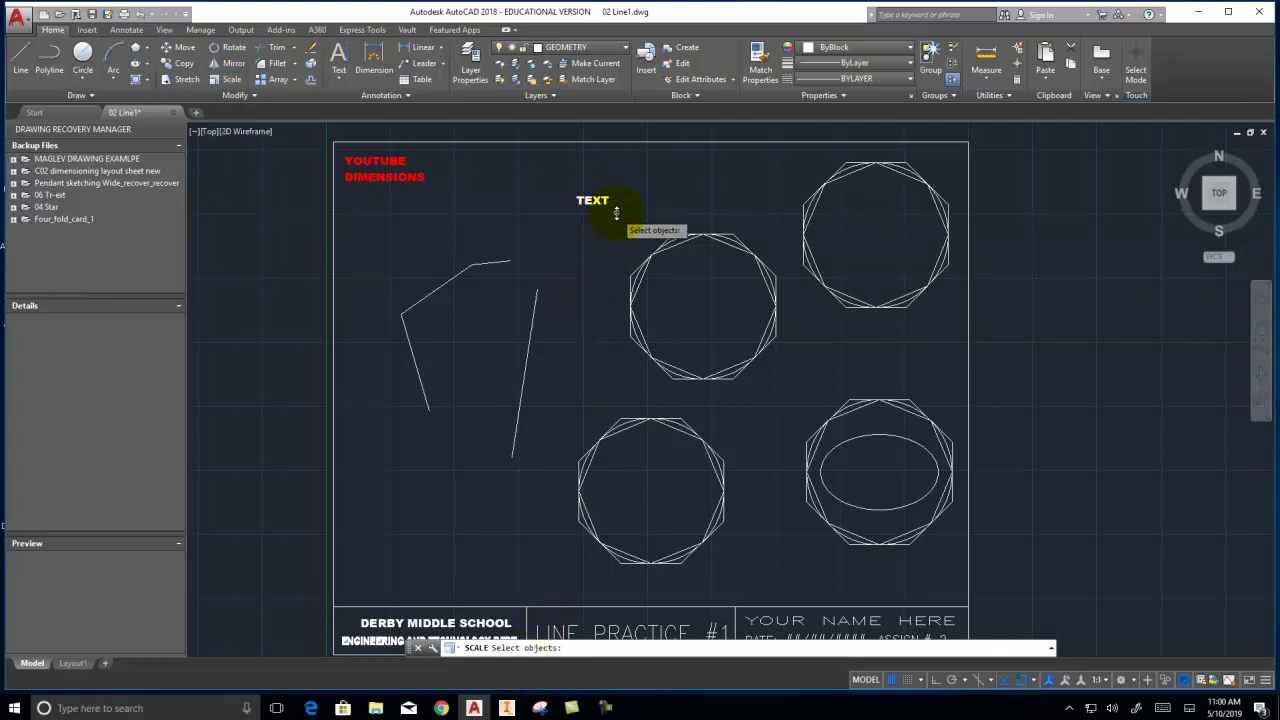
pyautogui.click(558, 183)
pyautogui.press('space')
pyautogui.press('Return')
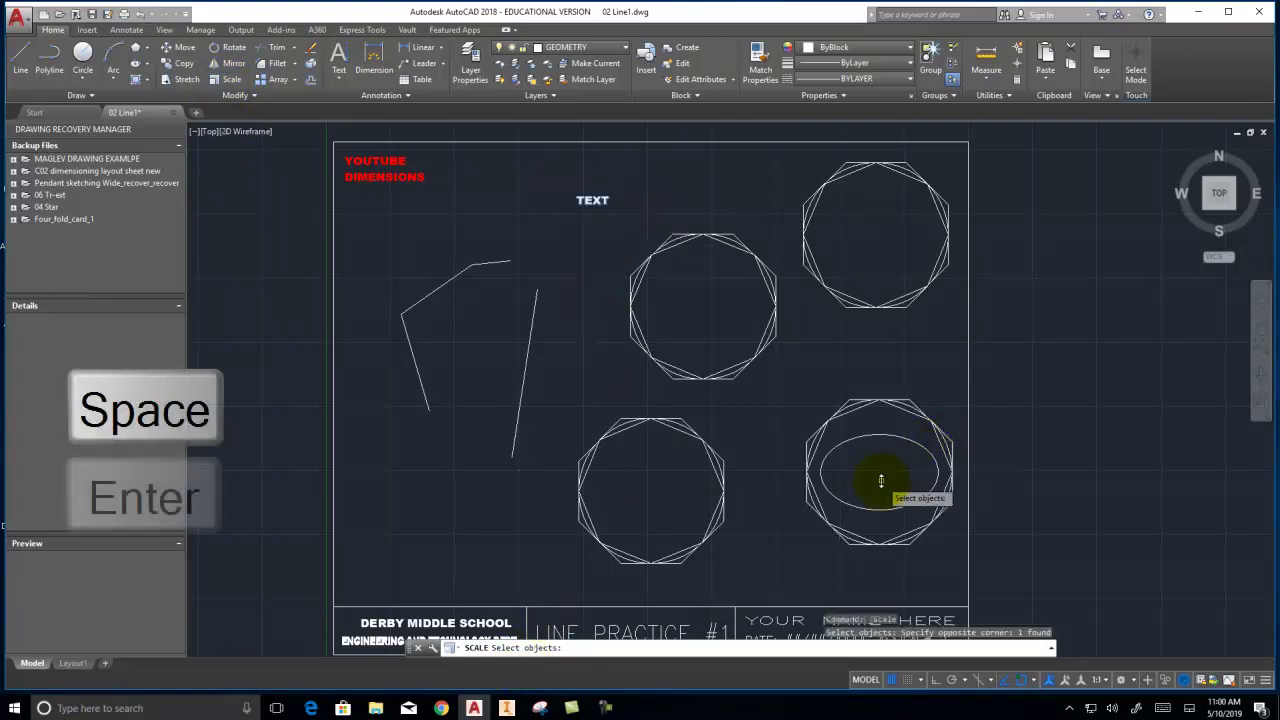
pyautogui.rightClick(881, 481)
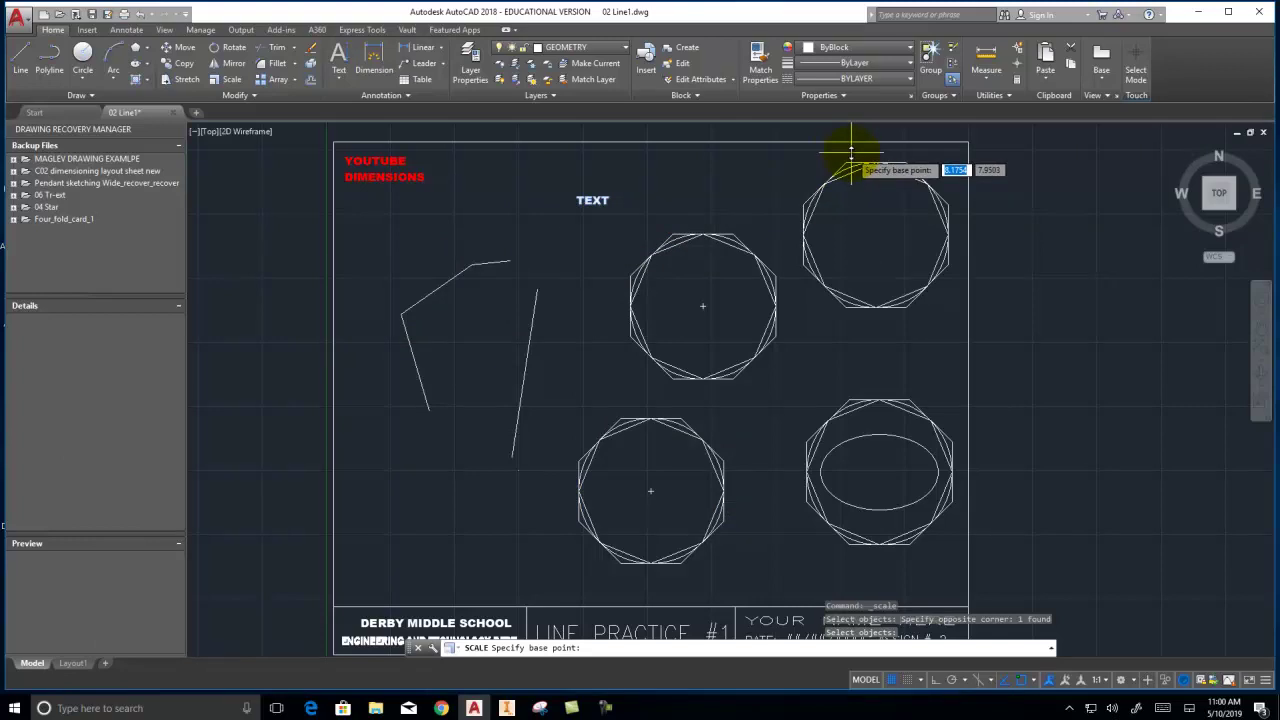
pyautogui.click(593, 200)
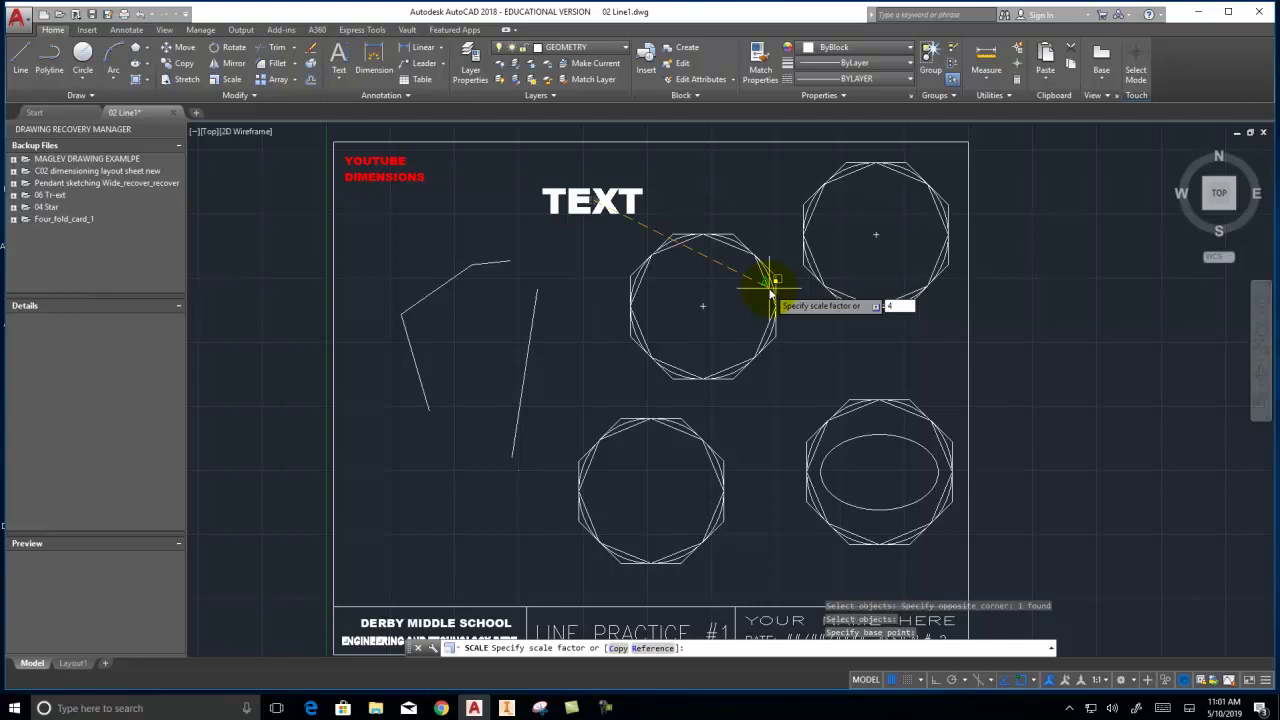
pyautogui.press('Return')
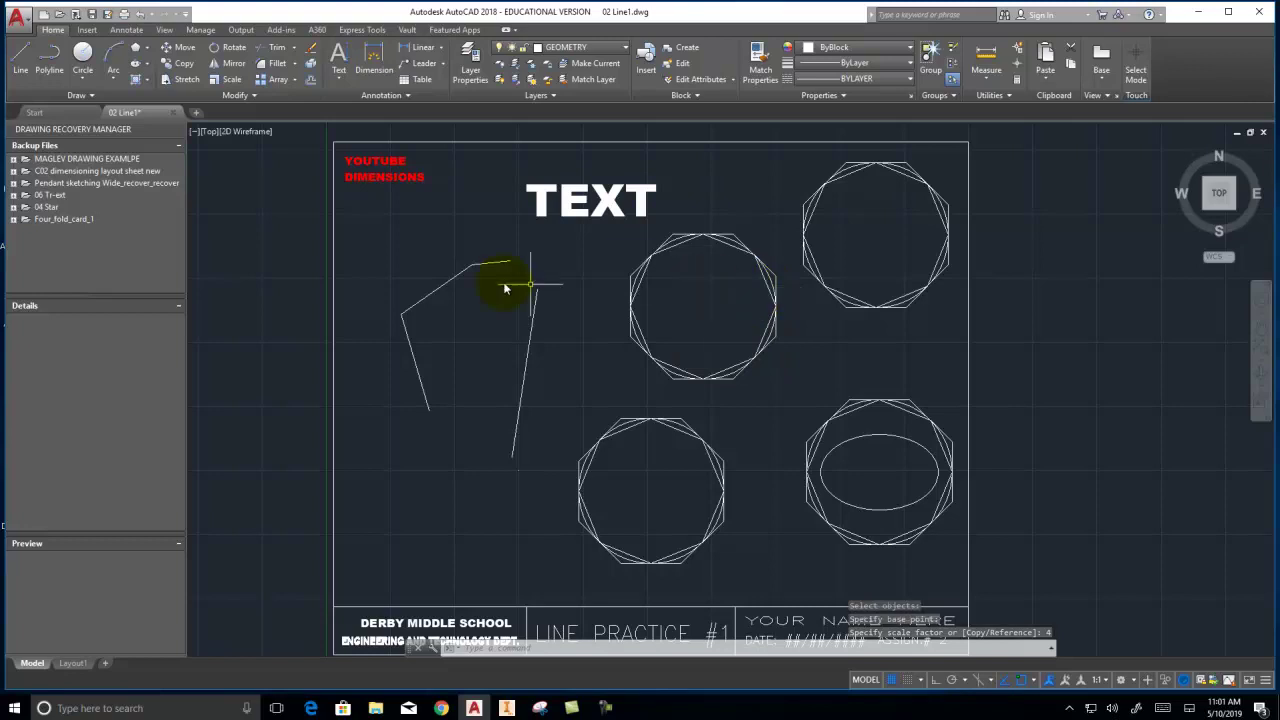
# - Scale the enlarged word TEXT by a factor of .5 about its own middle
pyautogui.click(217, 80)
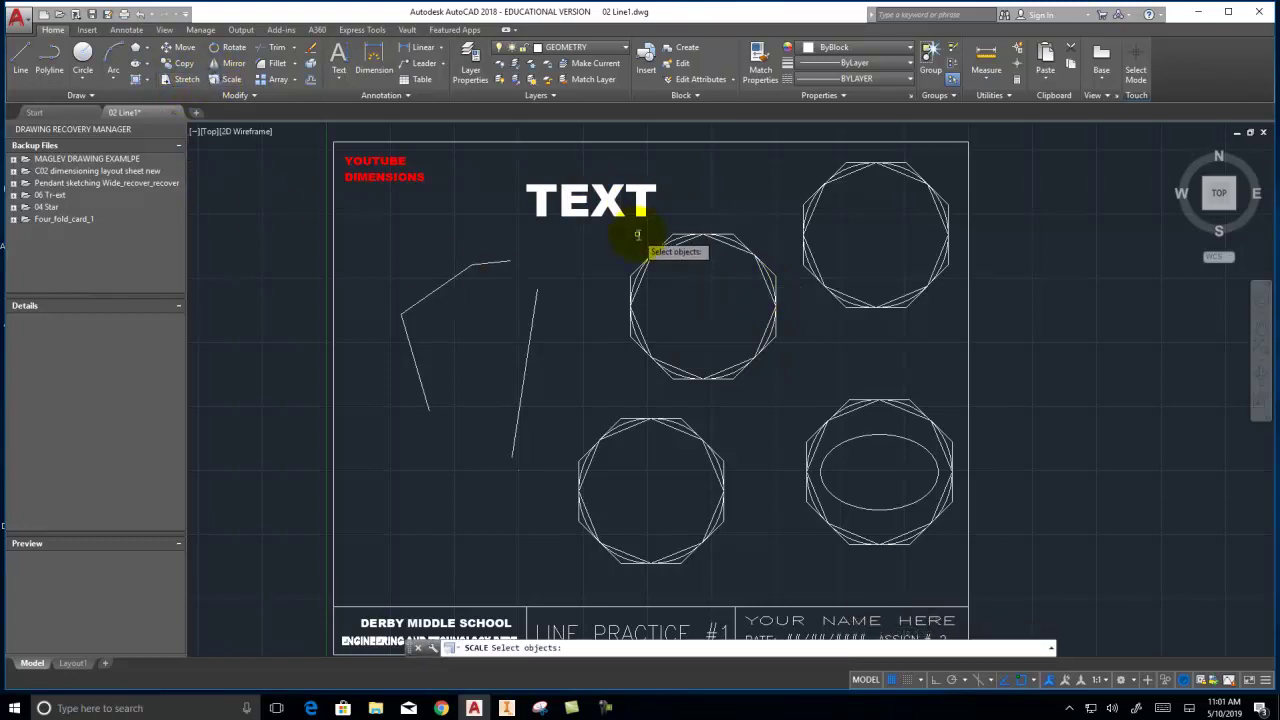
pyautogui.click(666, 222)
pyautogui.click(505, 168)
pyautogui.press('Return')
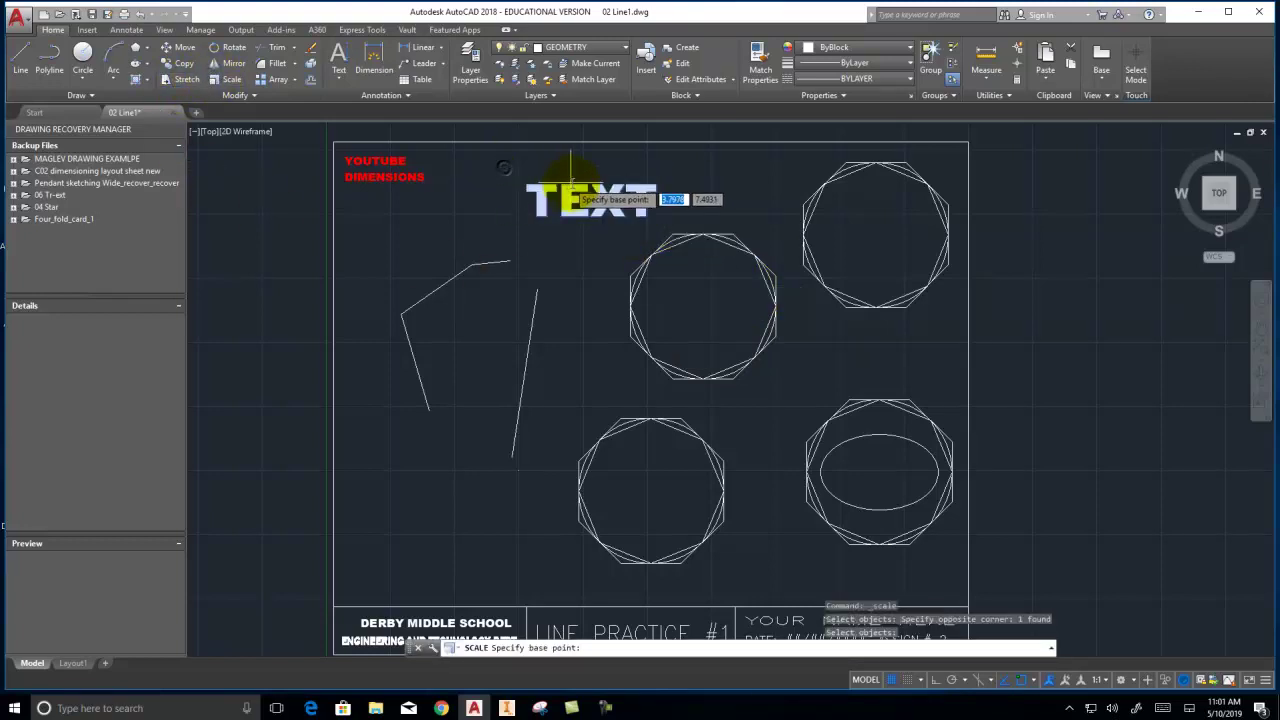
pyautogui.click(592, 192)
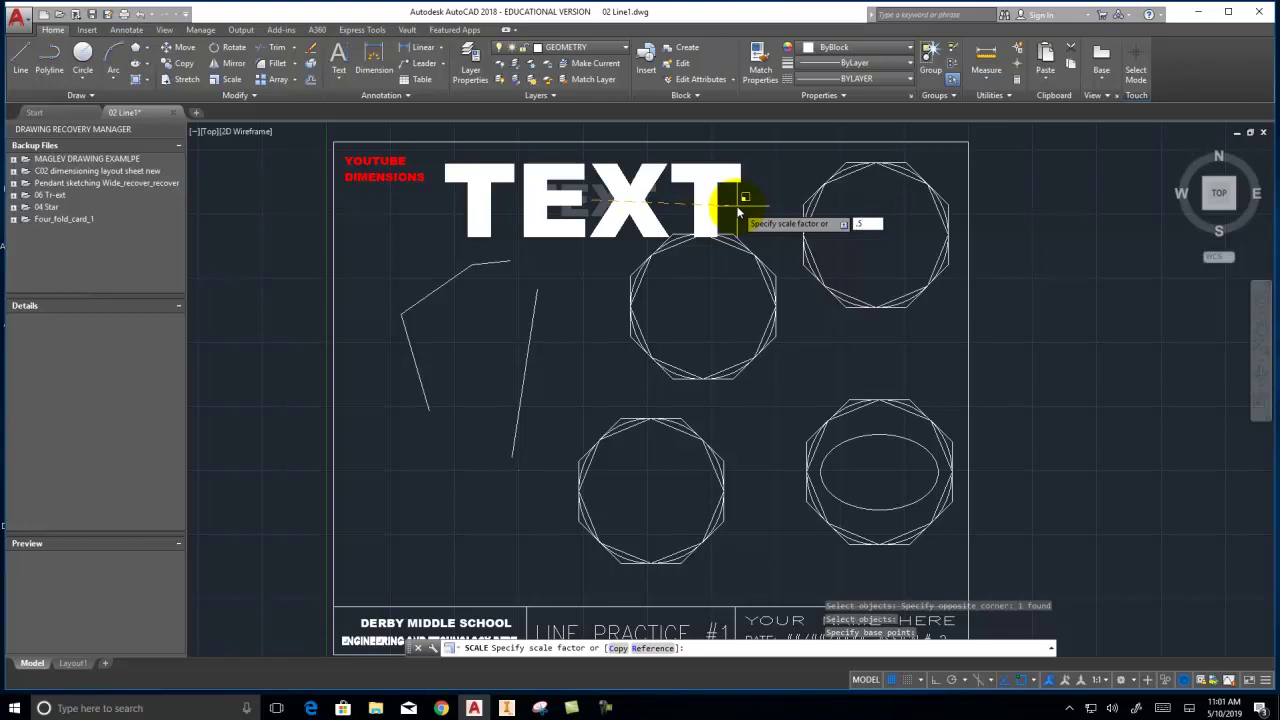
pyautogui.press('Return')
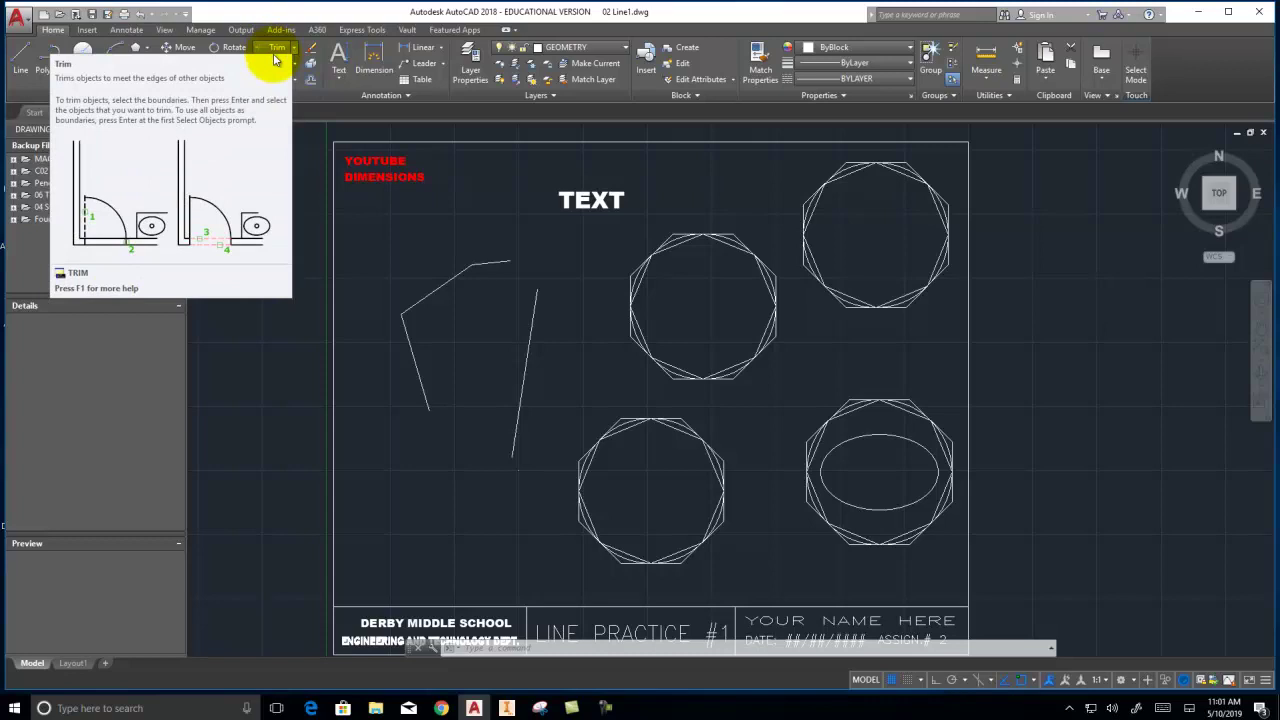
# - Draw three connected lines that cross each other and the open lines in the sheet's left area, forming a long triangle with overhanging ends
pyautogui.click(20, 58)
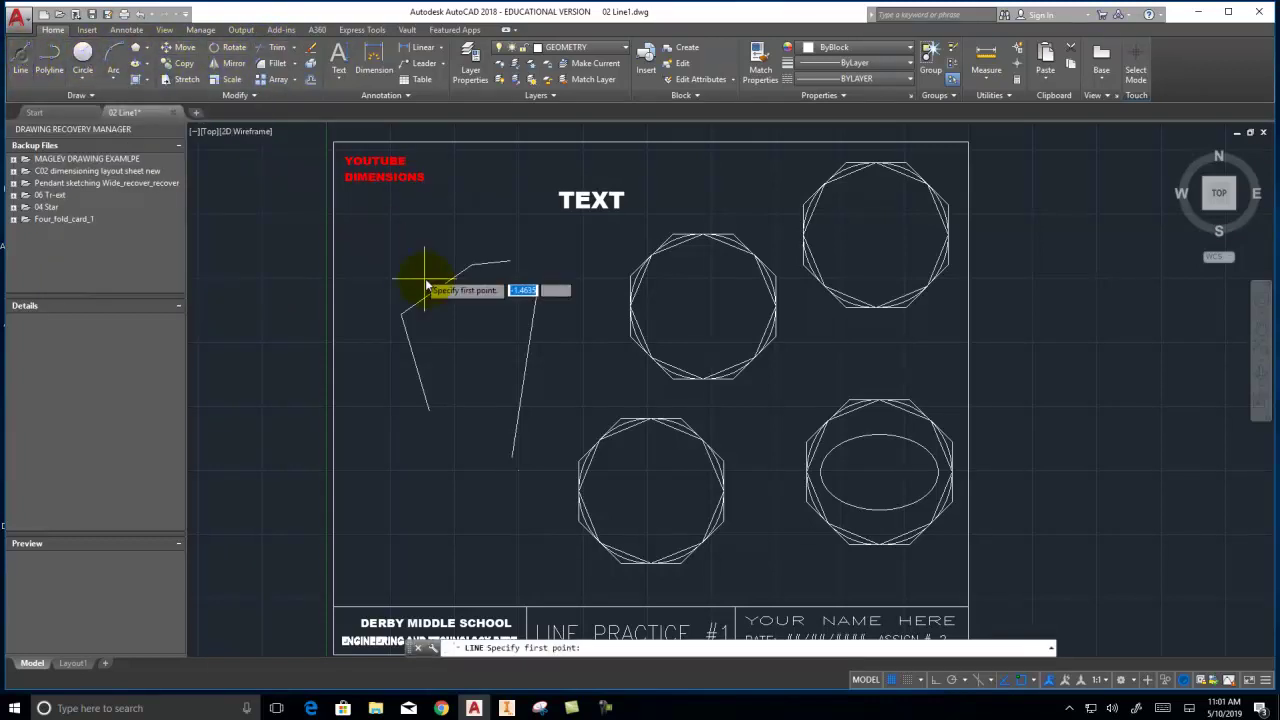
pyautogui.click(381, 248)
pyautogui.click(603, 388)
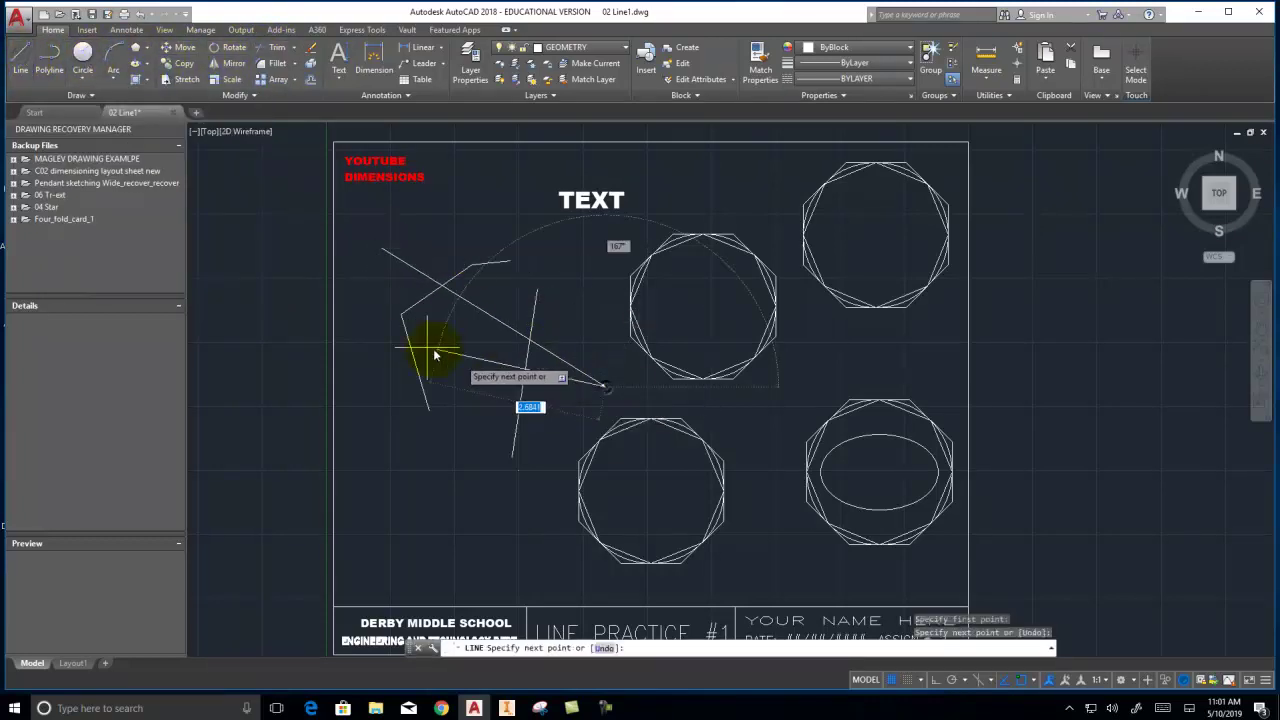
pyautogui.click(378, 332)
pyautogui.rightClick(458, 222)
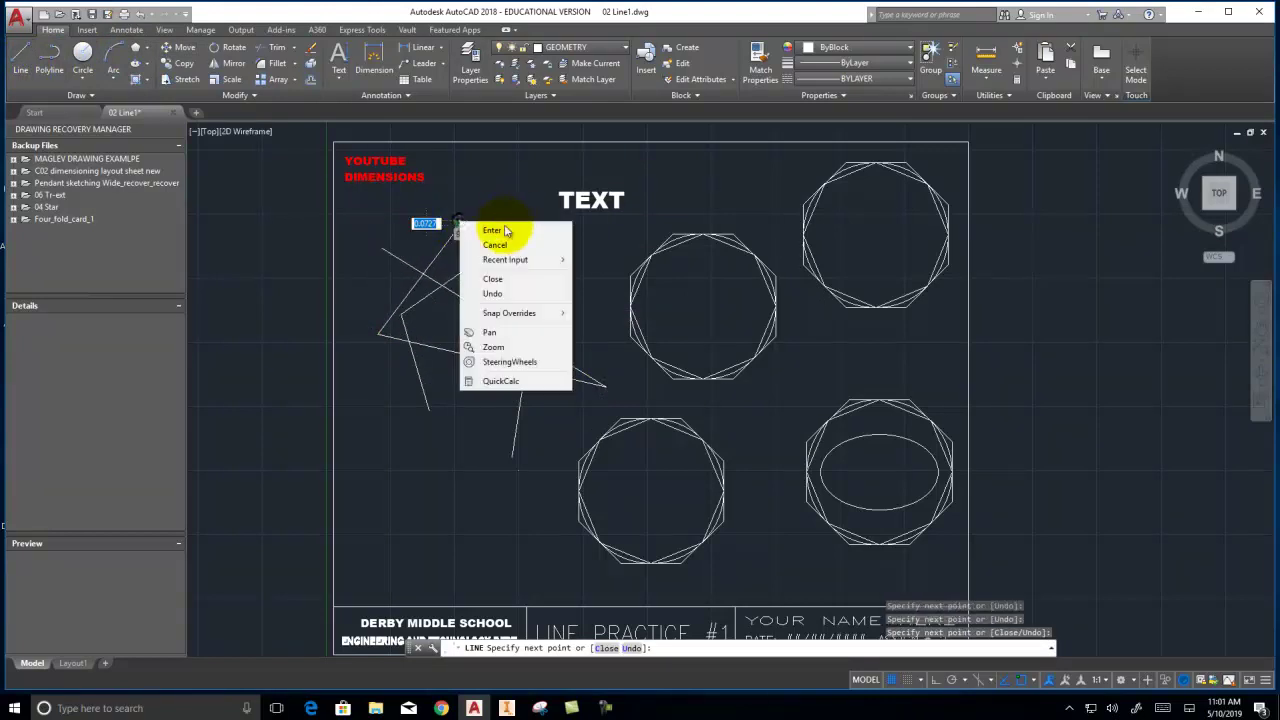
pyautogui.click(505, 229)
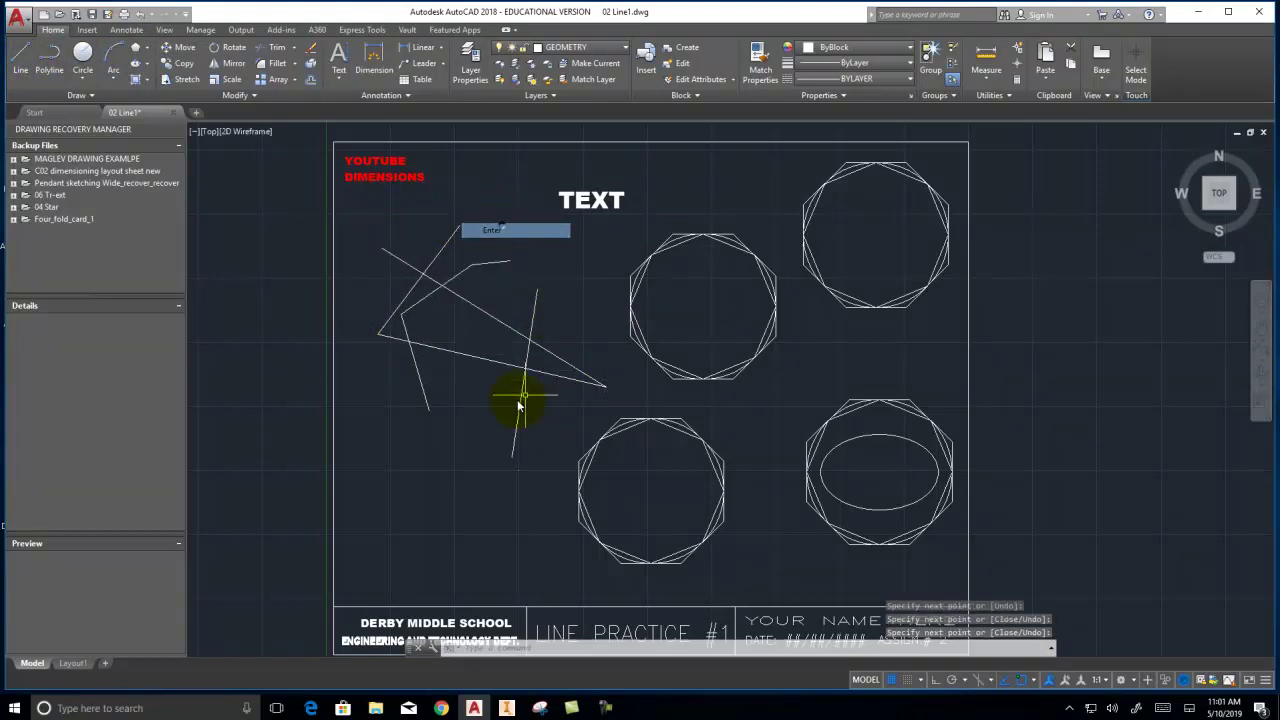
# - Trim the line ends that stick out of the long triangle, using all the crossing lines in that area as cutting edges
pyautogui.click(272, 48)
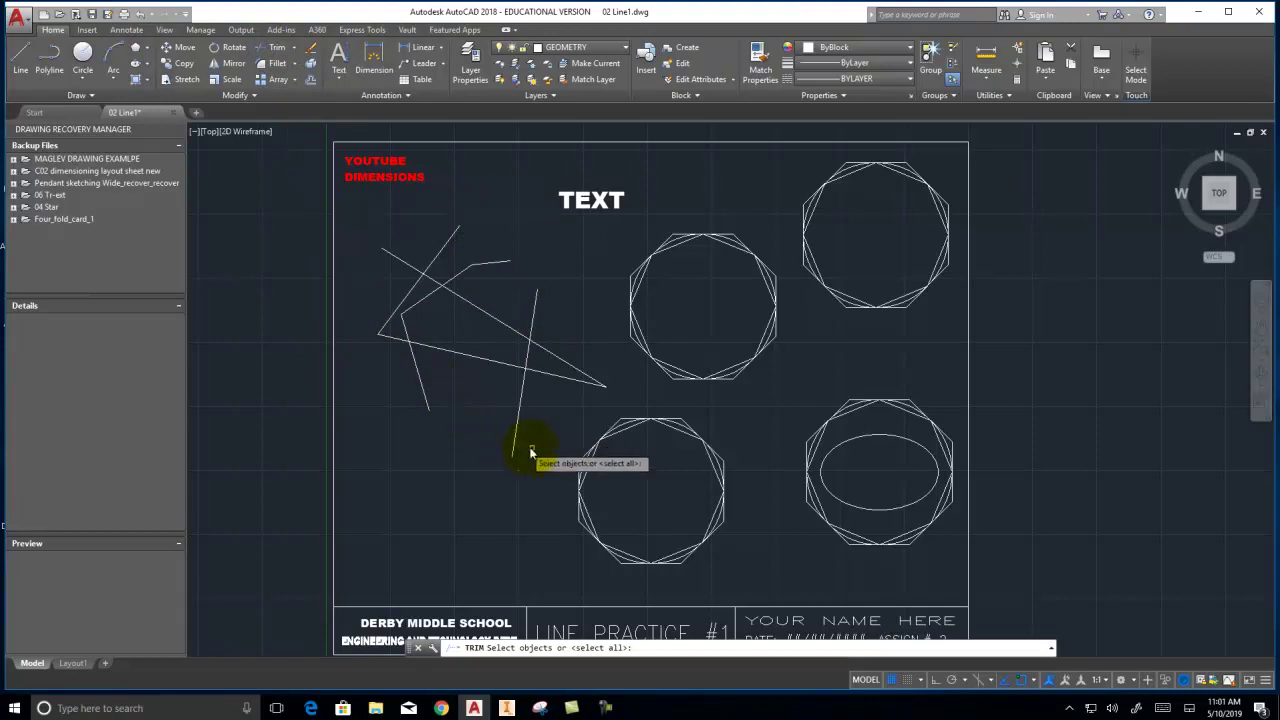
pyautogui.click(563, 451)
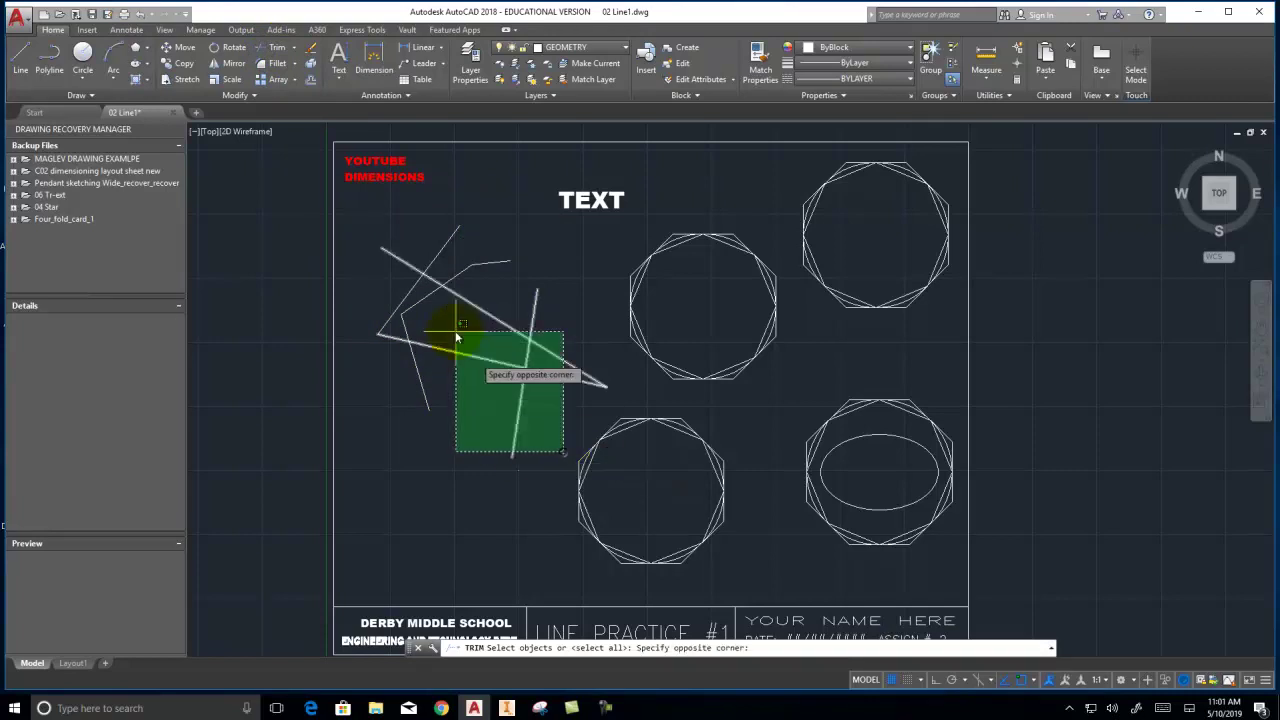
pyautogui.click(370, 226)
pyautogui.press('Return')
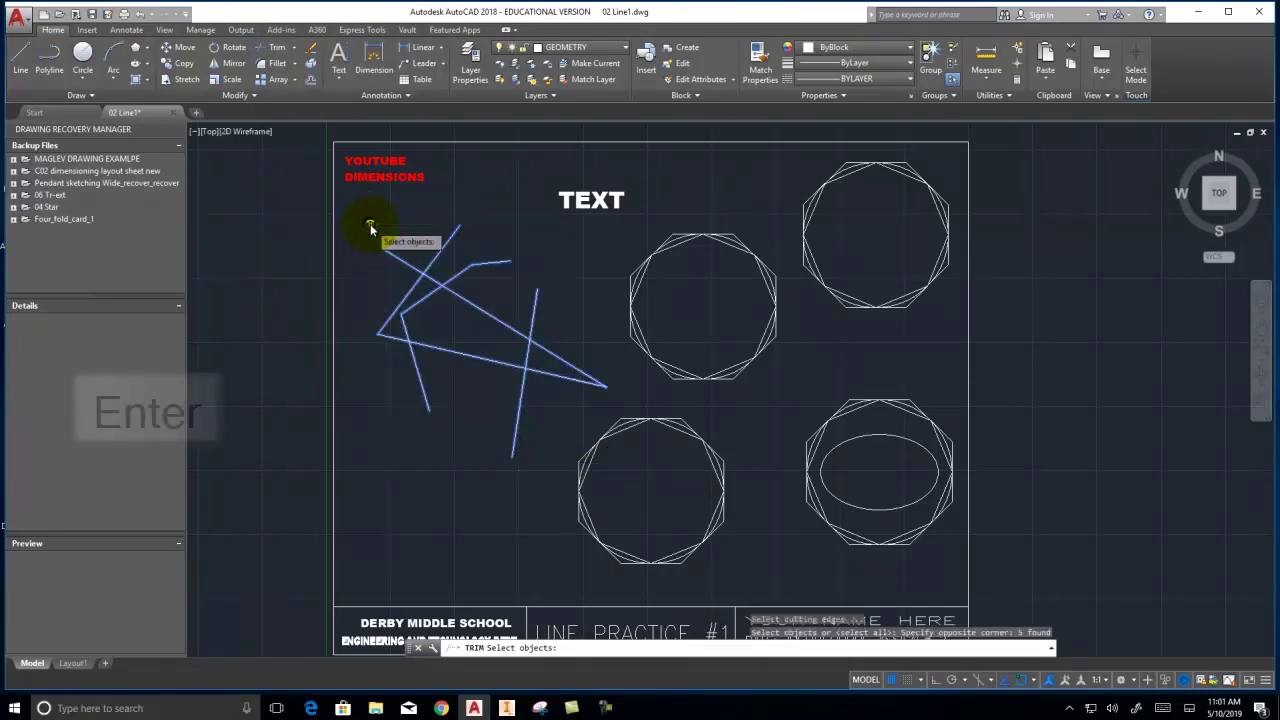
pyautogui.press('space')
pyautogui.rightClick(370, 224)
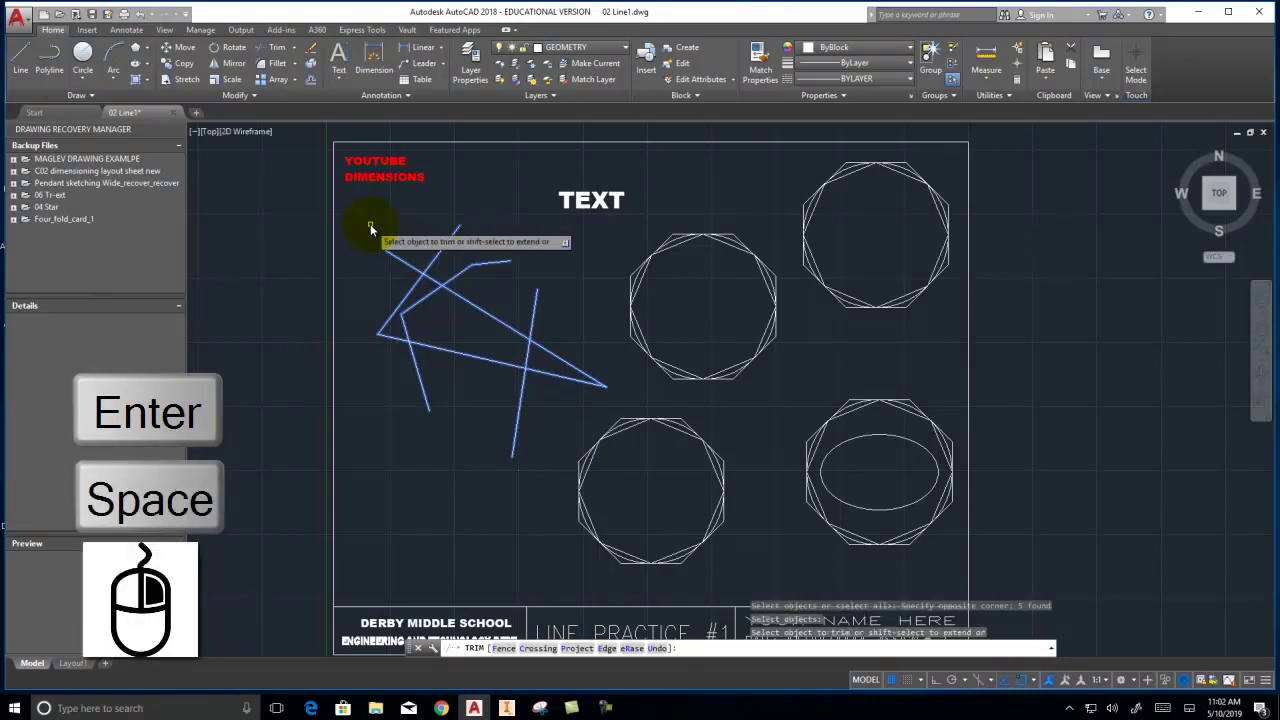
pyautogui.click(435, 259)
pyautogui.click(400, 258)
pyautogui.click(414, 372)
pyautogui.click(519, 405)
pyautogui.click(534, 310)
pyautogui.click(465, 269)
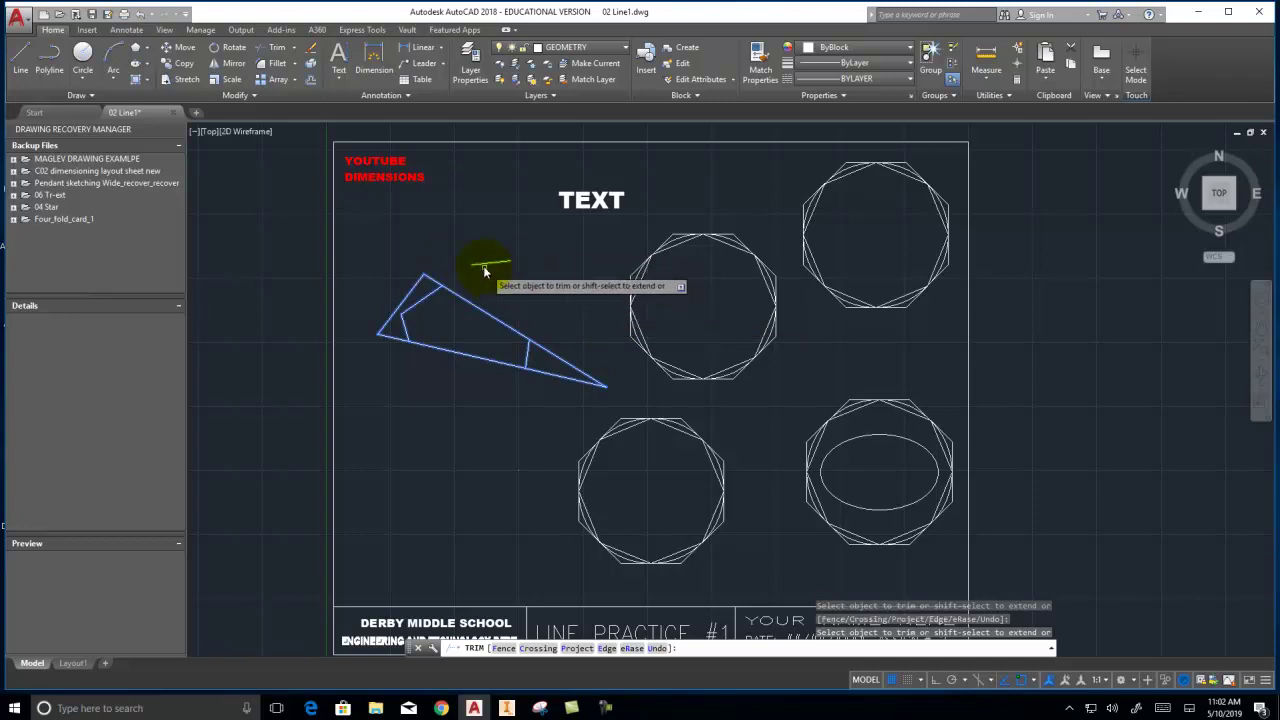
# - Try to trim the detached short line above the triangle, and leave the Trim command
pyautogui.click(495, 268)
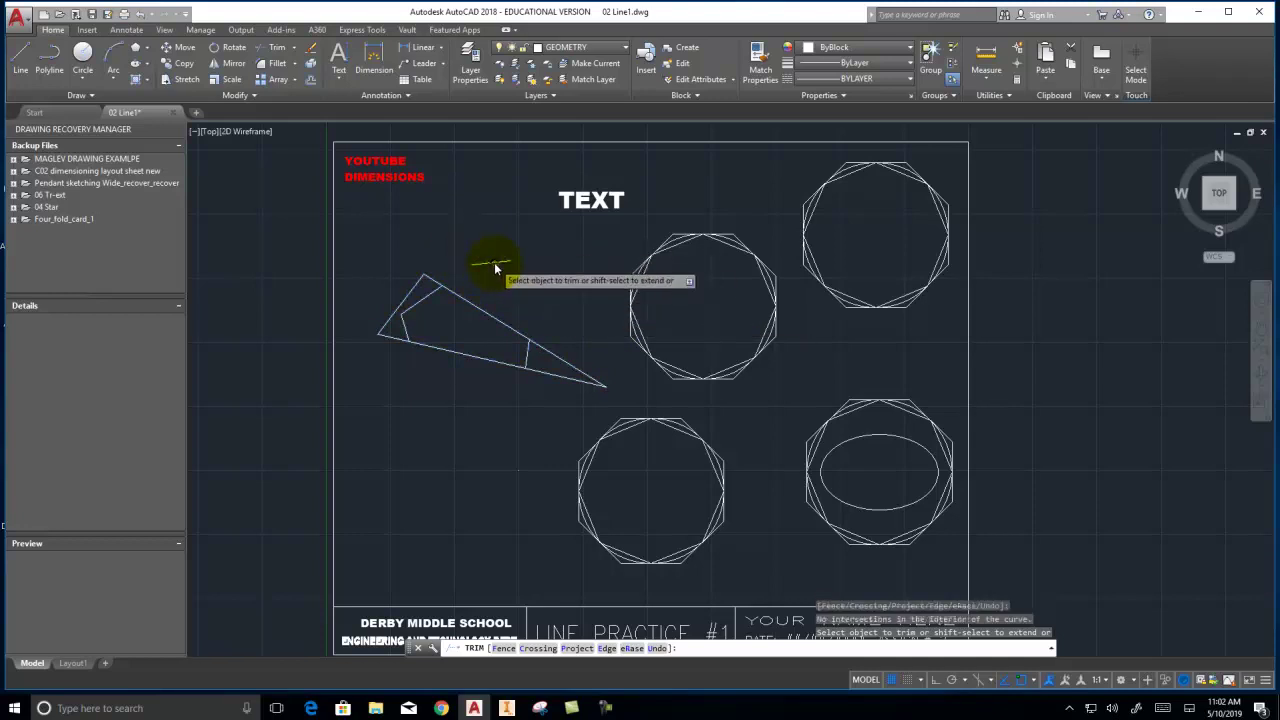
pyautogui.click(478, 264)
pyautogui.click(490, 267)
pyautogui.click(515, 267)
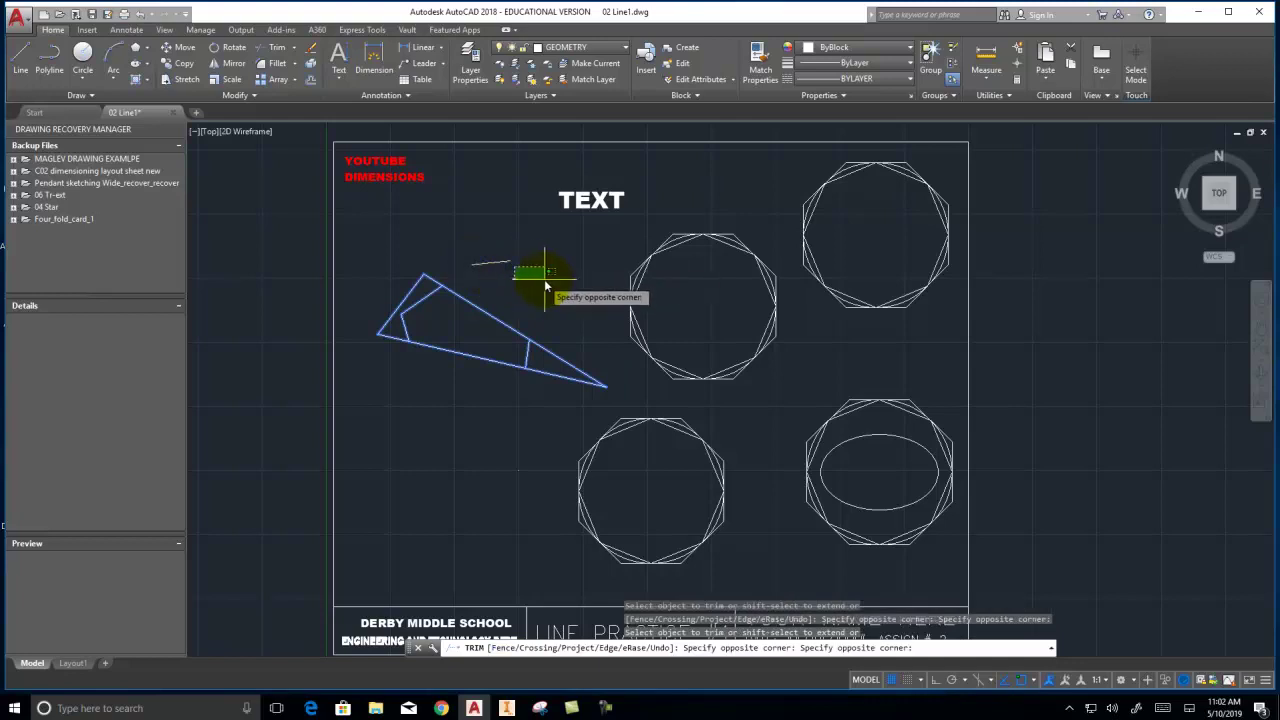
pyautogui.click(537, 281)
pyautogui.click(549, 278)
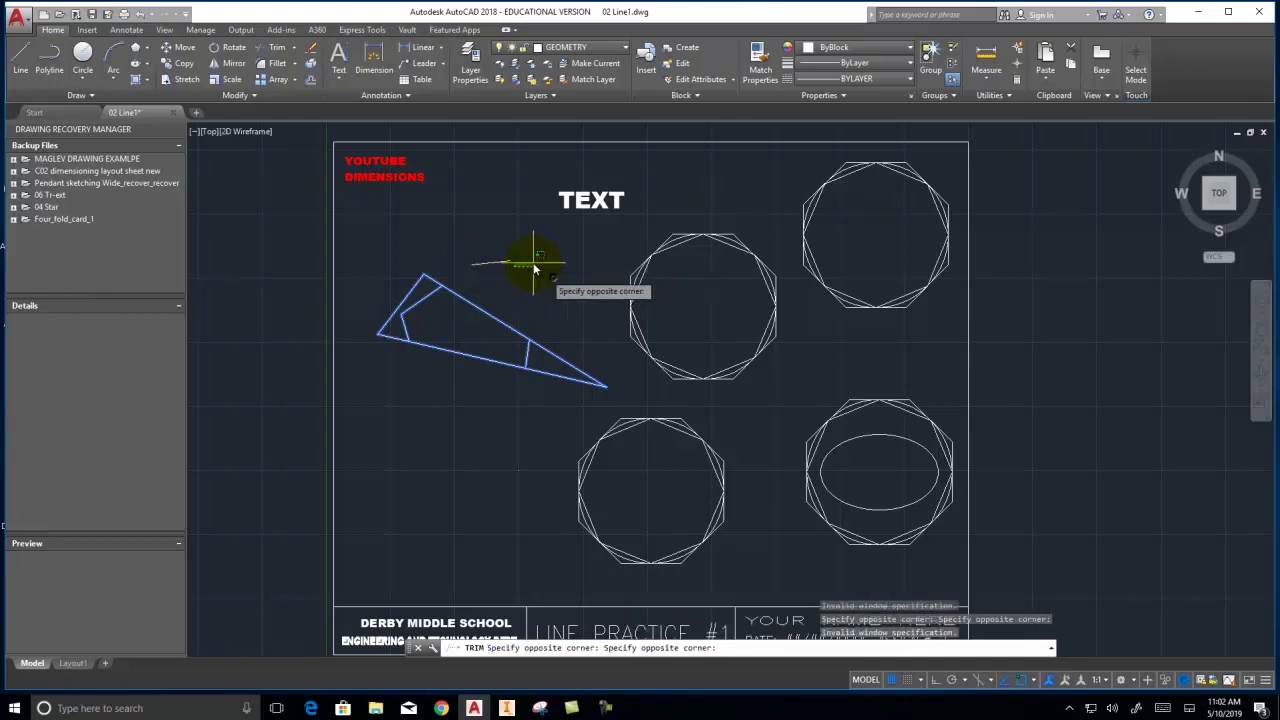
pyautogui.press('Escape')
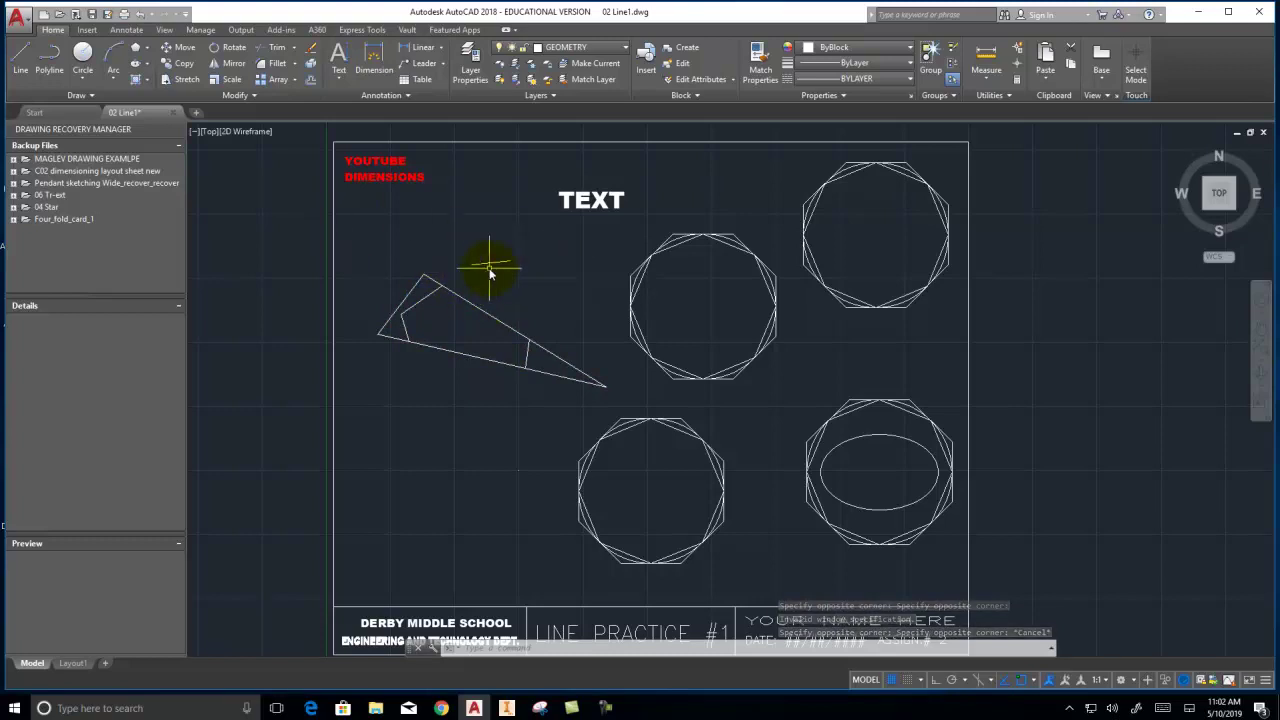
# - Delete the detached short line above the triangle
pyautogui.press('Delete')
pyautogui.click(530, 288)
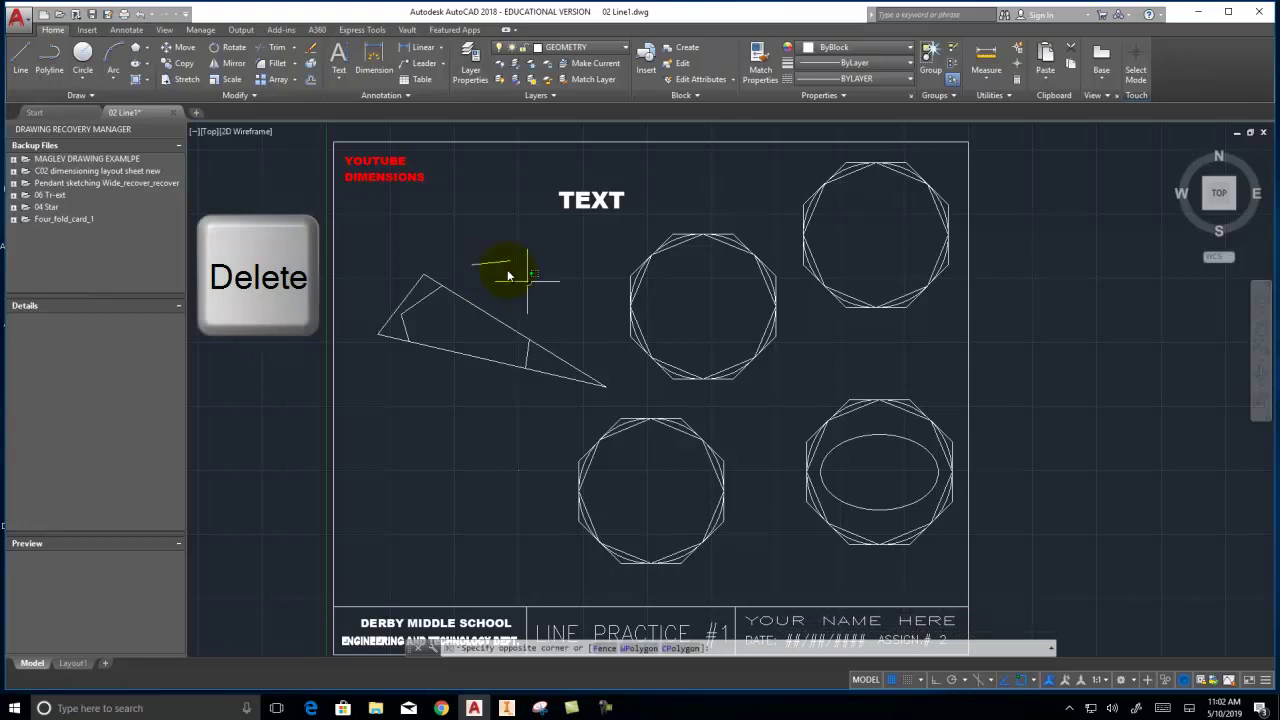
pyautogui.click(434, 251)
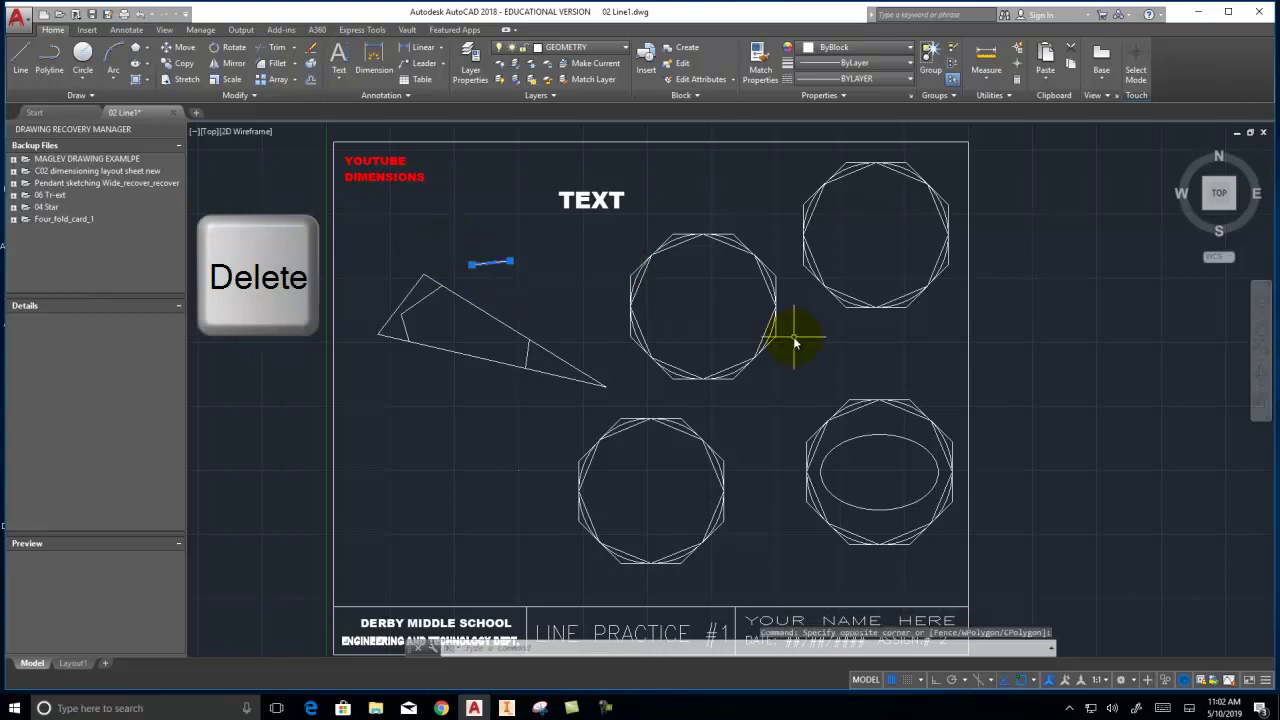
pyautogui.press('Delete')
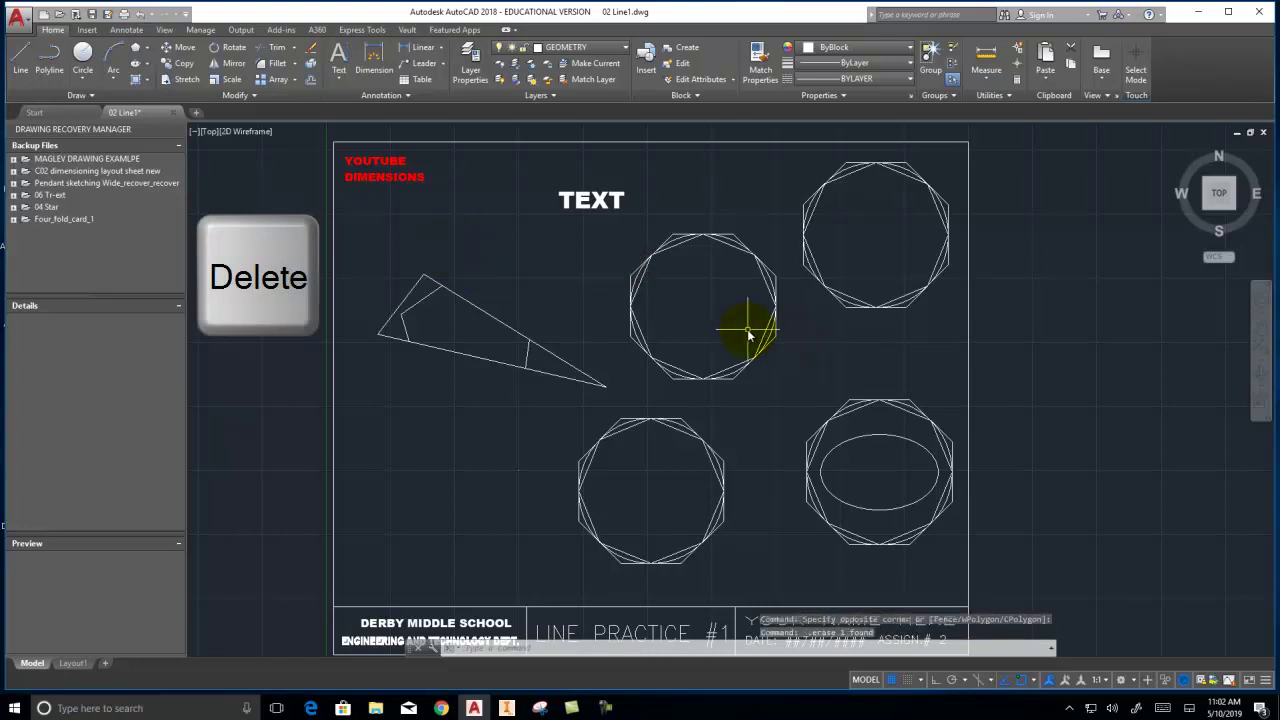
# - Erase the short cross line inside the triangle near its pointed end
pyautogui.click(311, 50)
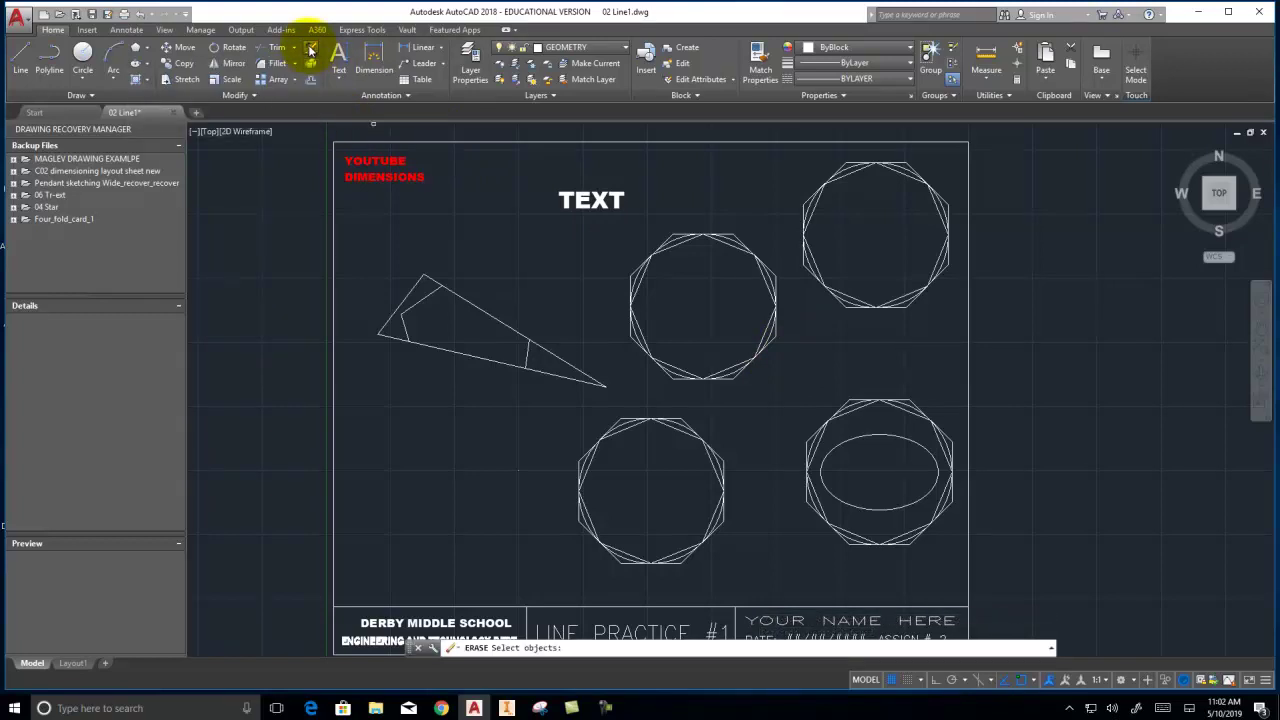
pyautogui.click(529, 357)
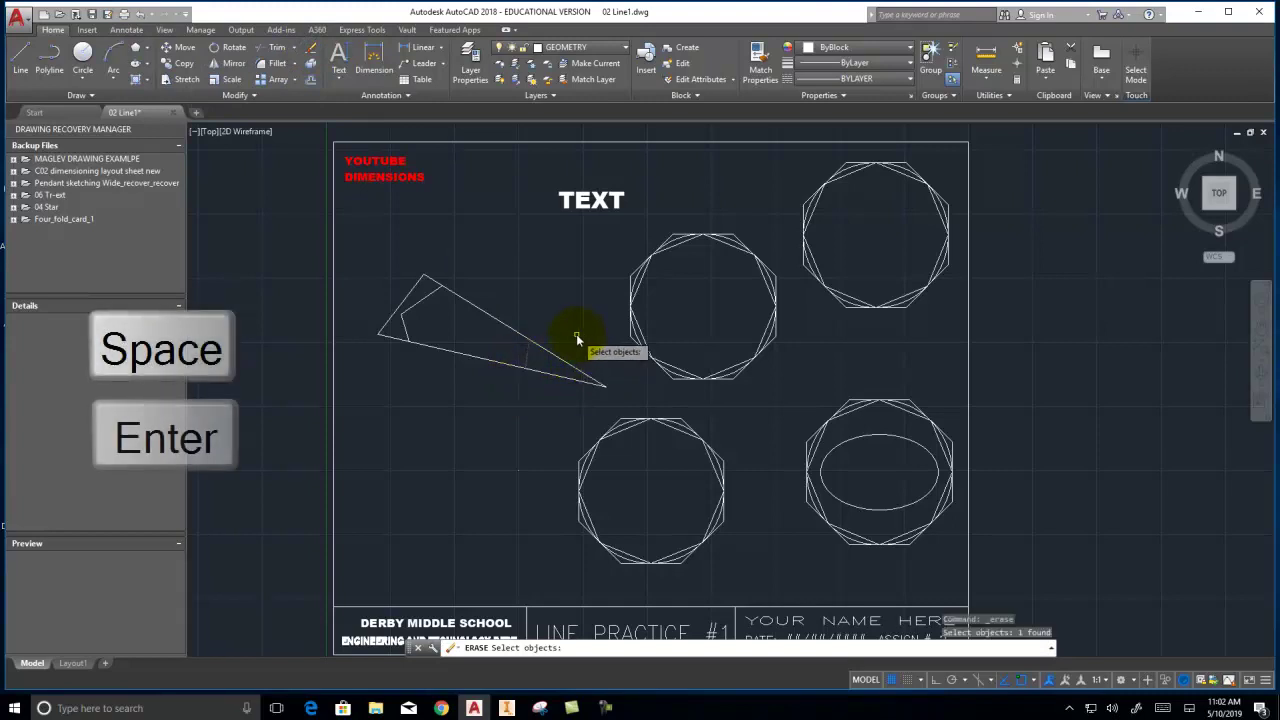
pyautogui.rightClick(576, 334)
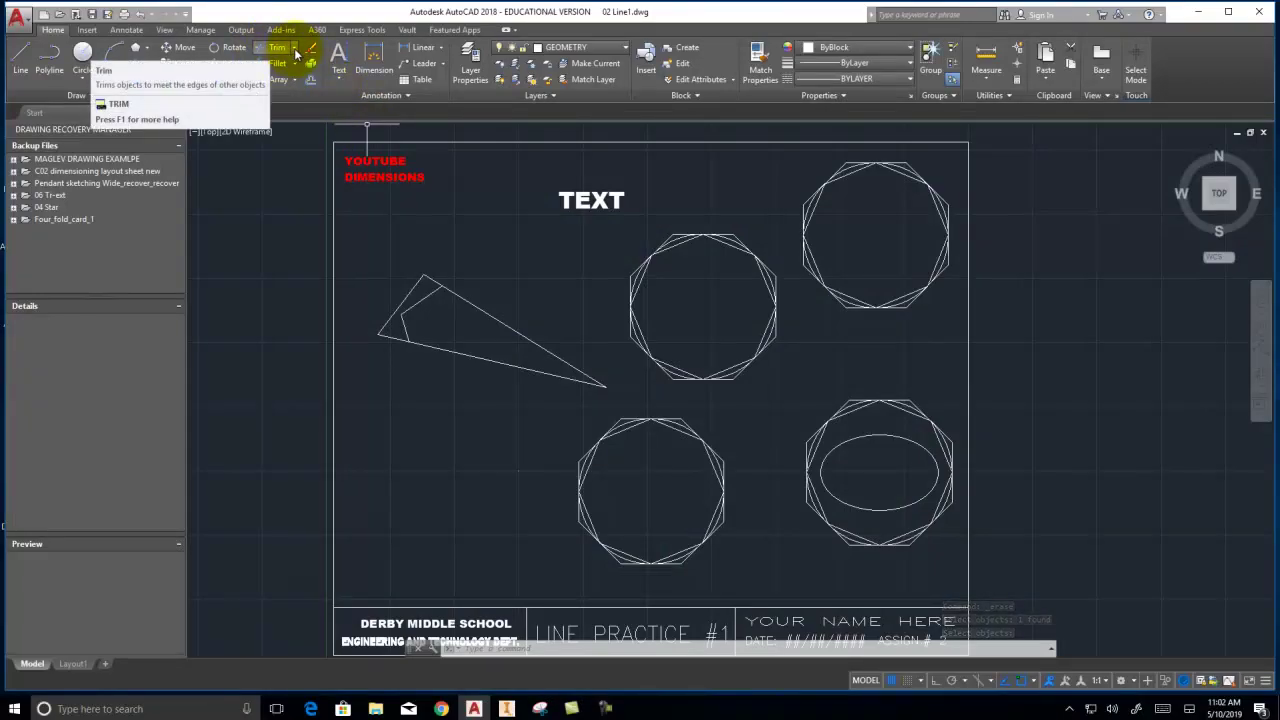
# - Draw a short slanted line above the triangle's long upper edge, ending just short of that edge
pyautogui.click(296, 50)
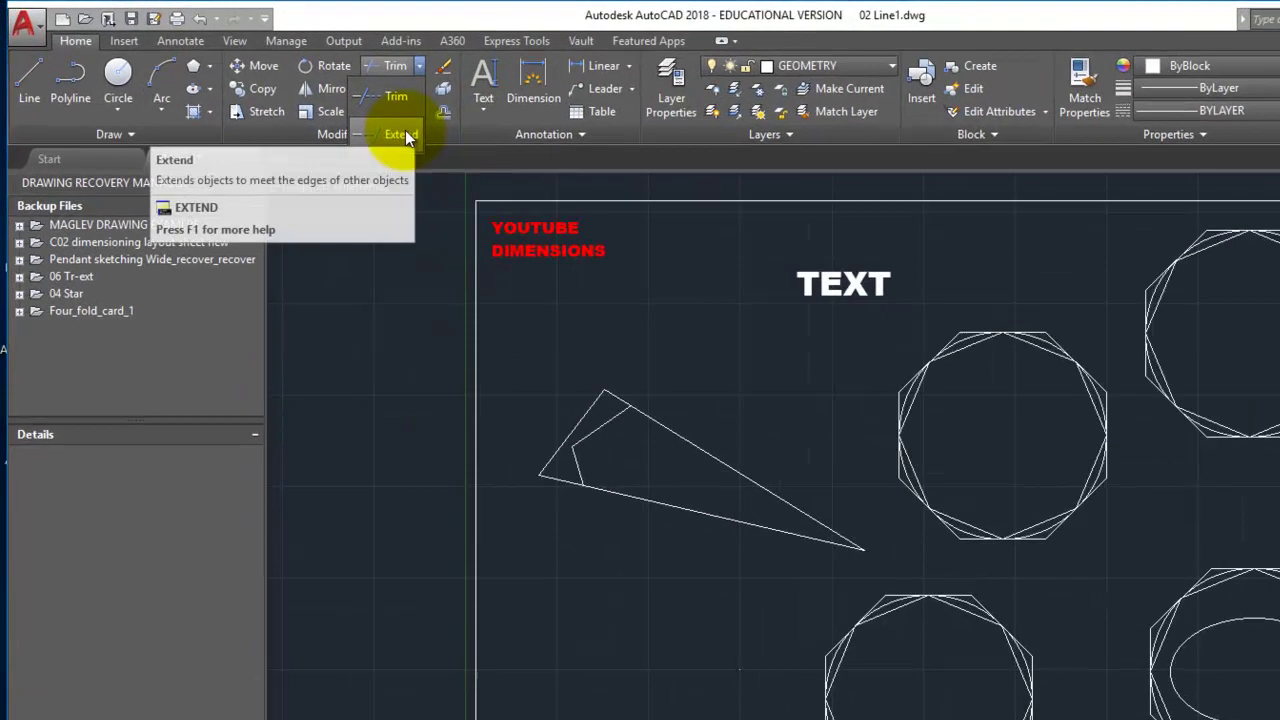
pyautogui.click(402, 134)
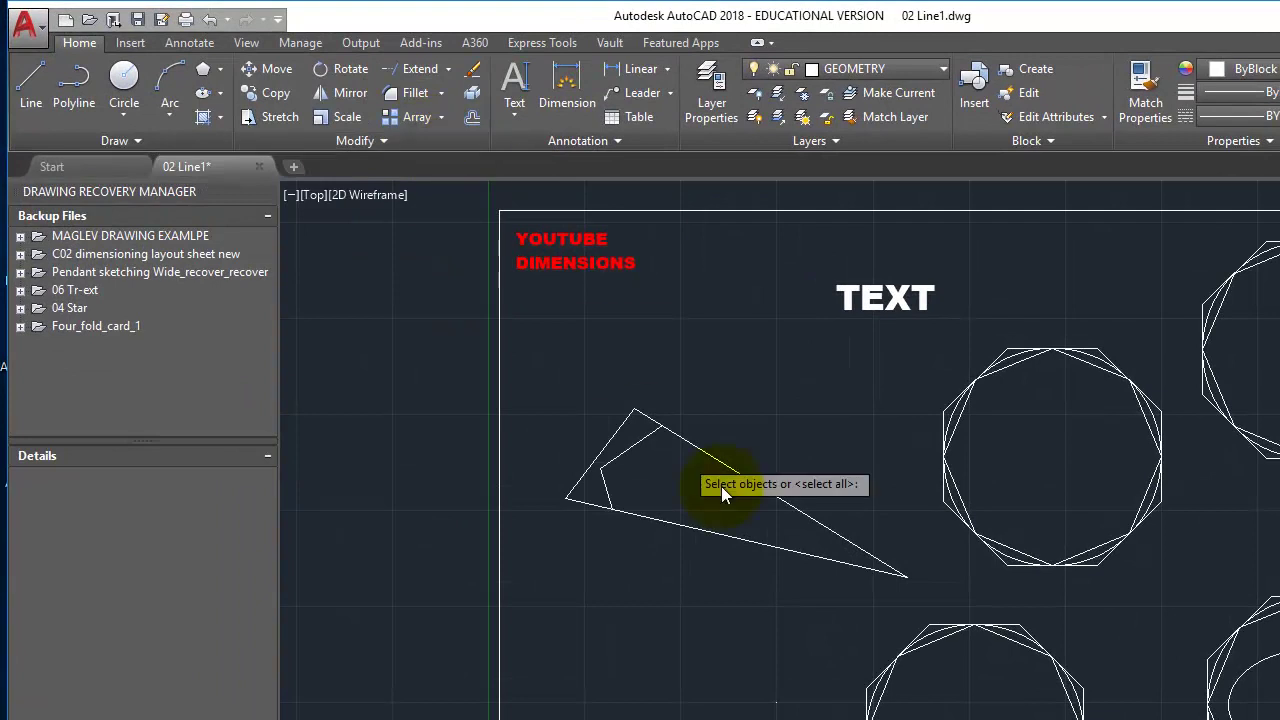
pyautogui.click(763, 437)
pyautogui.rightClick(840, 437)
pyautogui.click(884, 440)
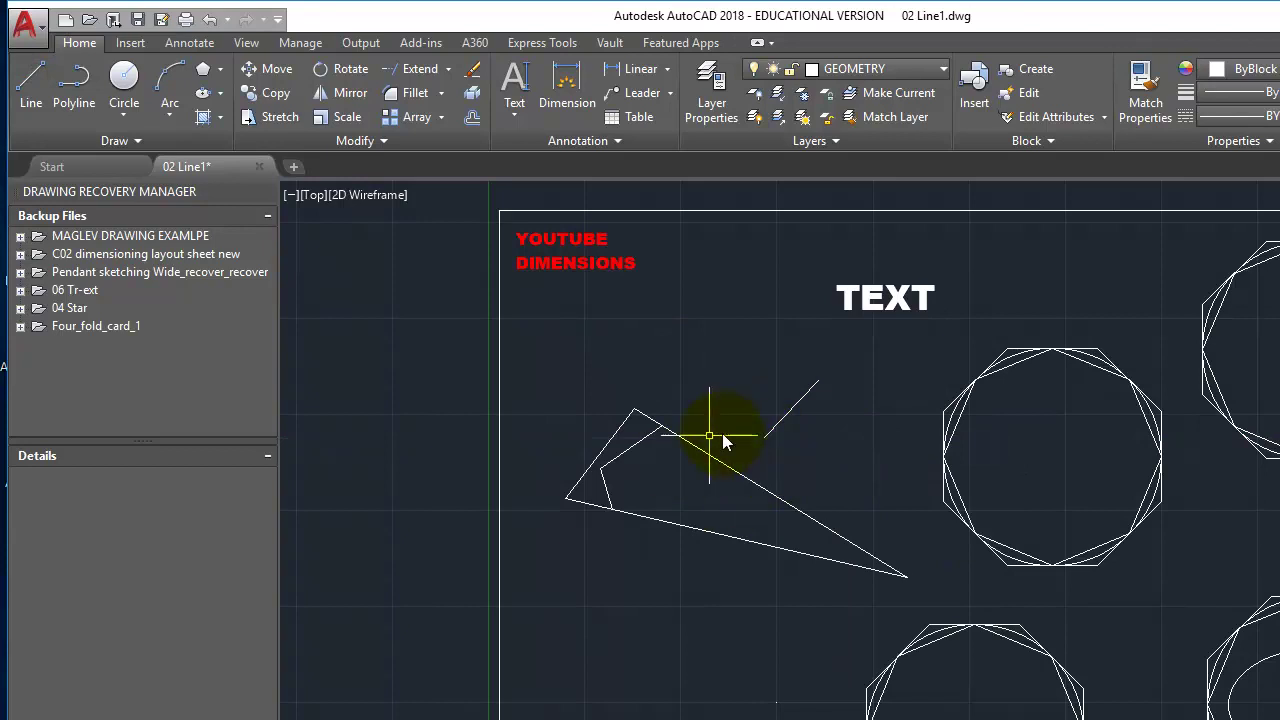
# - Extend the short slanted line to the triangle's long upper edge, using that edge as the boundary
pyautogui.click(414, 70)
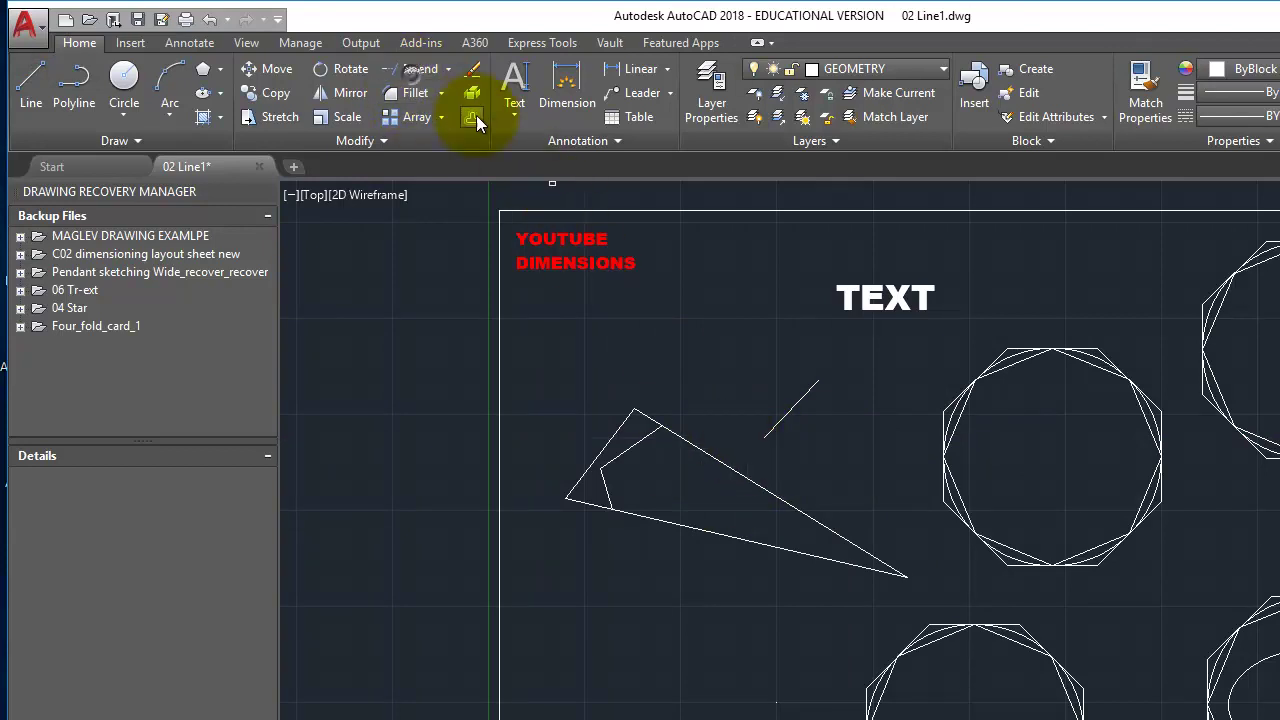
pyautogui.click(708, 455)
pyautogui.press('Return')
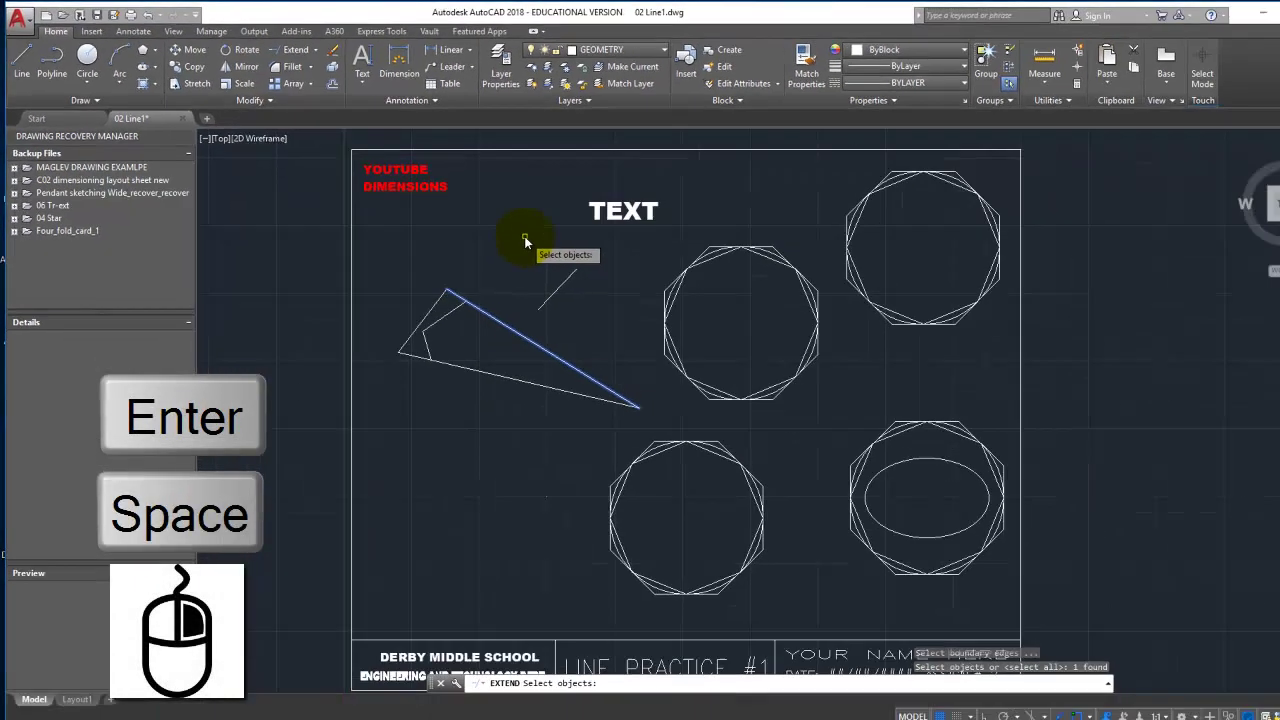
pyautogui.press('Return')
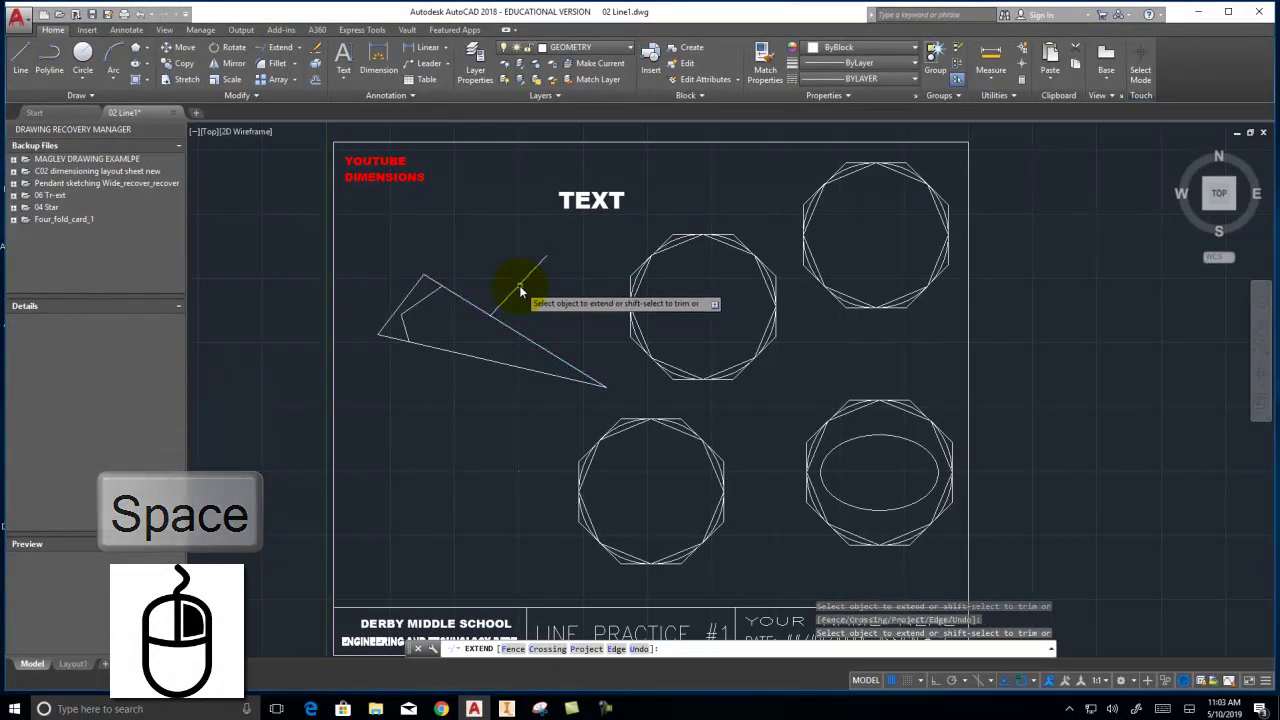
pyautogui.rightClick(559, 316)
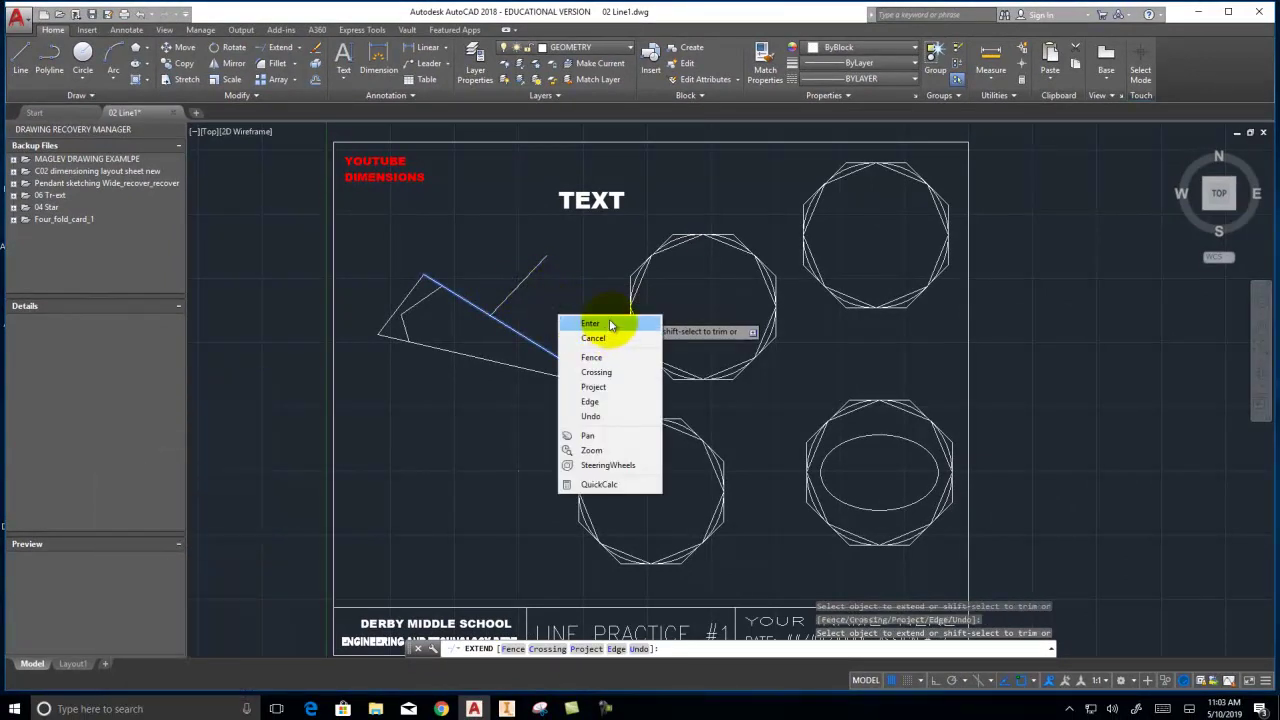
pyautogui.click(590, 324)
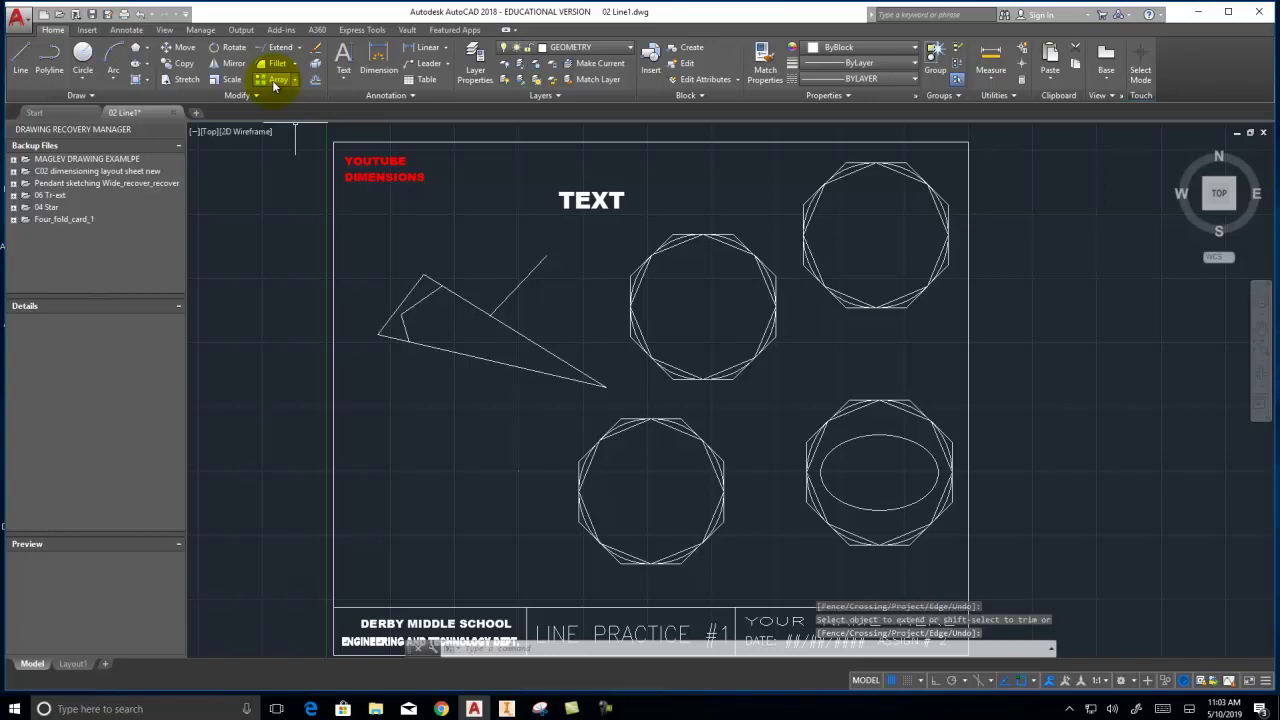
# - Create a rectangular array from the circle and polygons in the sheet's upper right corner
pyautogui.click(273, 80)
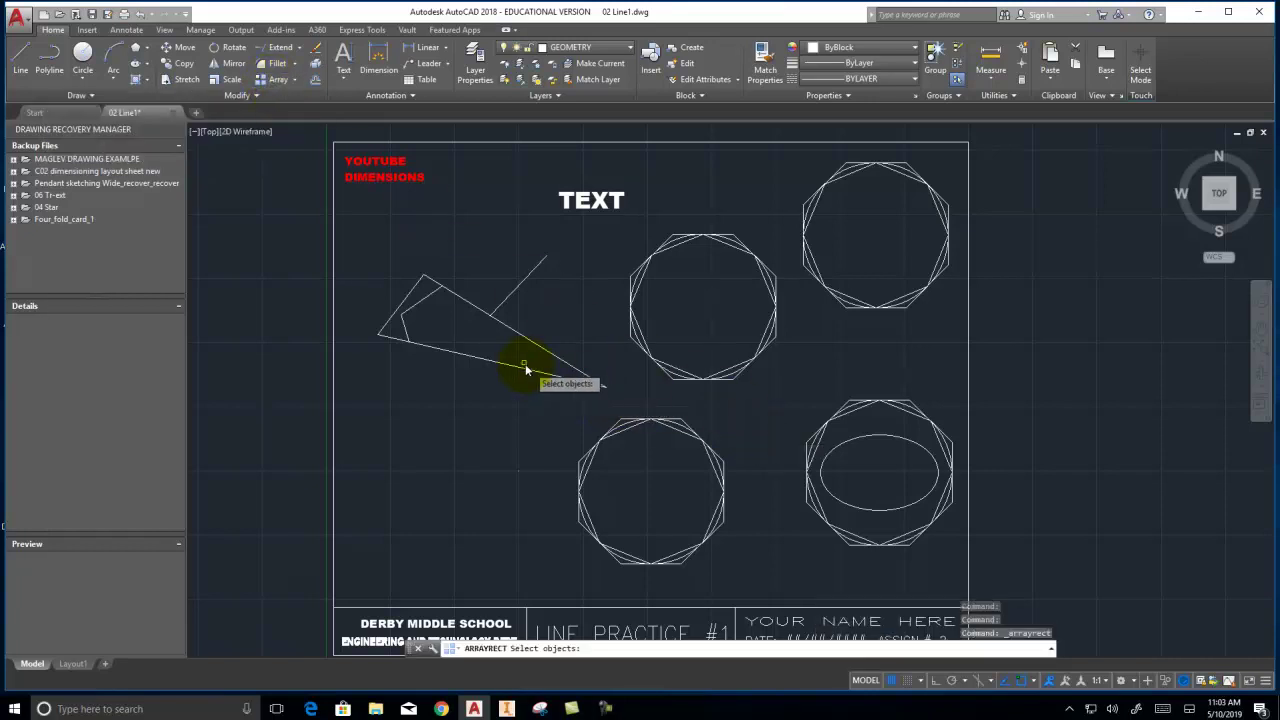
pyautogui.scroll(2, 651, 400)
pyautogui.scroll(-7, 651, 400)
pyautogui.scroll(4, 651, 400)
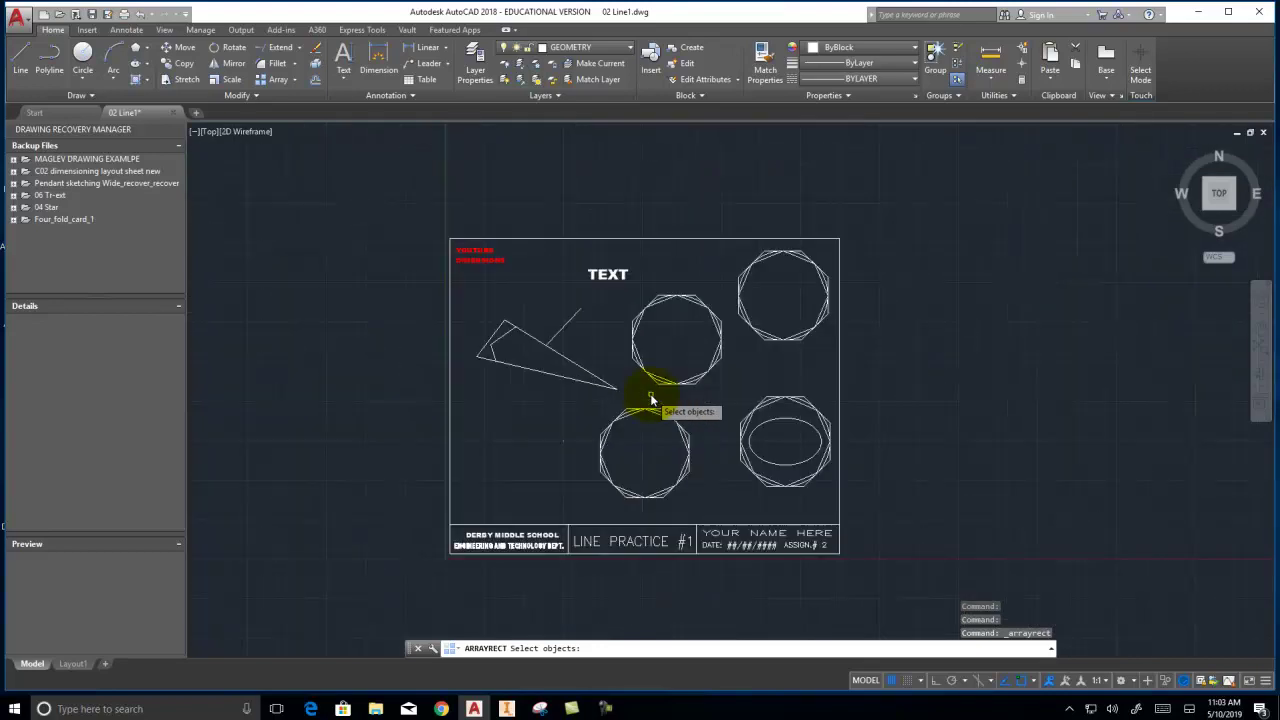
pyautogui.moveTo(651, 400); pyautogui.dragTo(429, 391, button='middle')
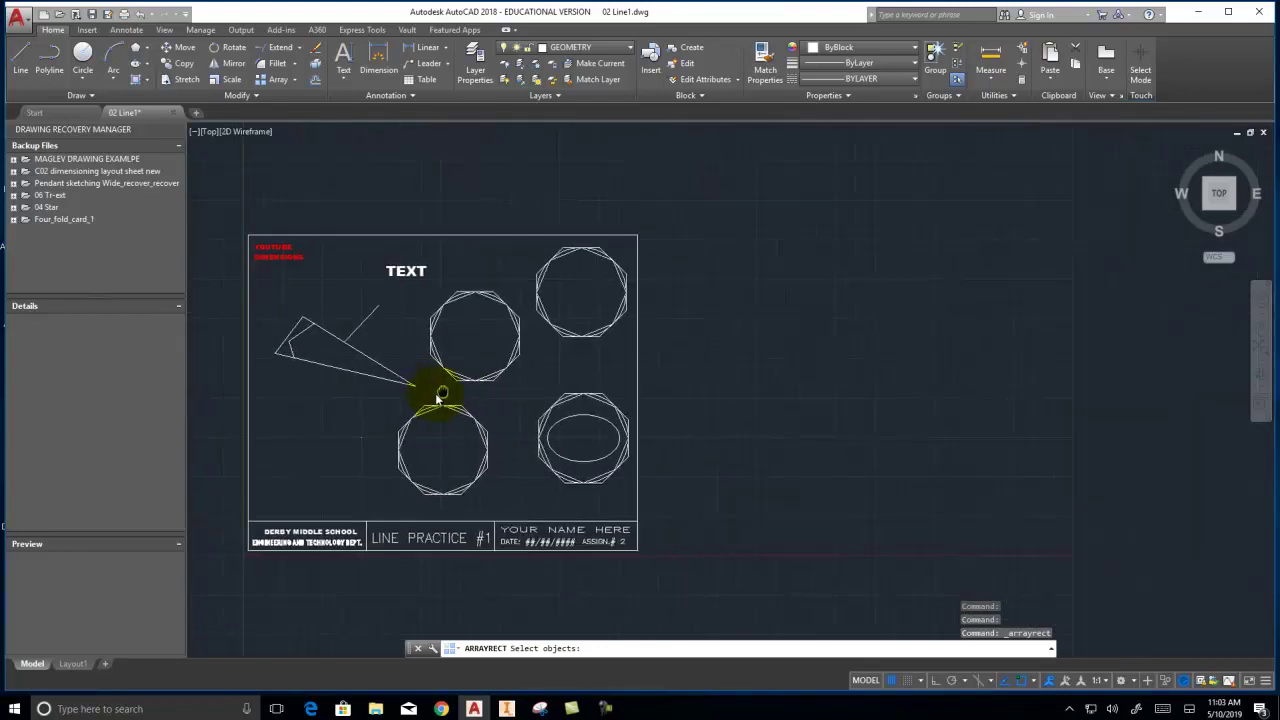
pyautogui.click(618, 346)
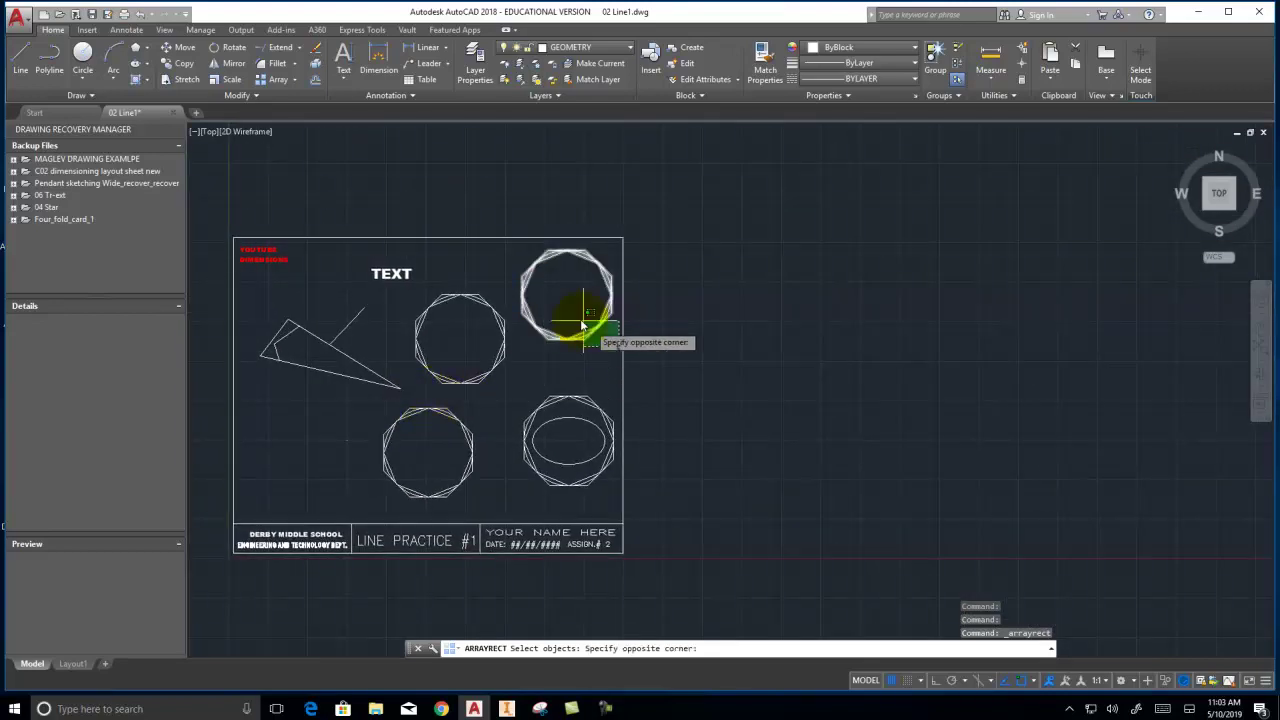
pyautogui.click(513, 250)
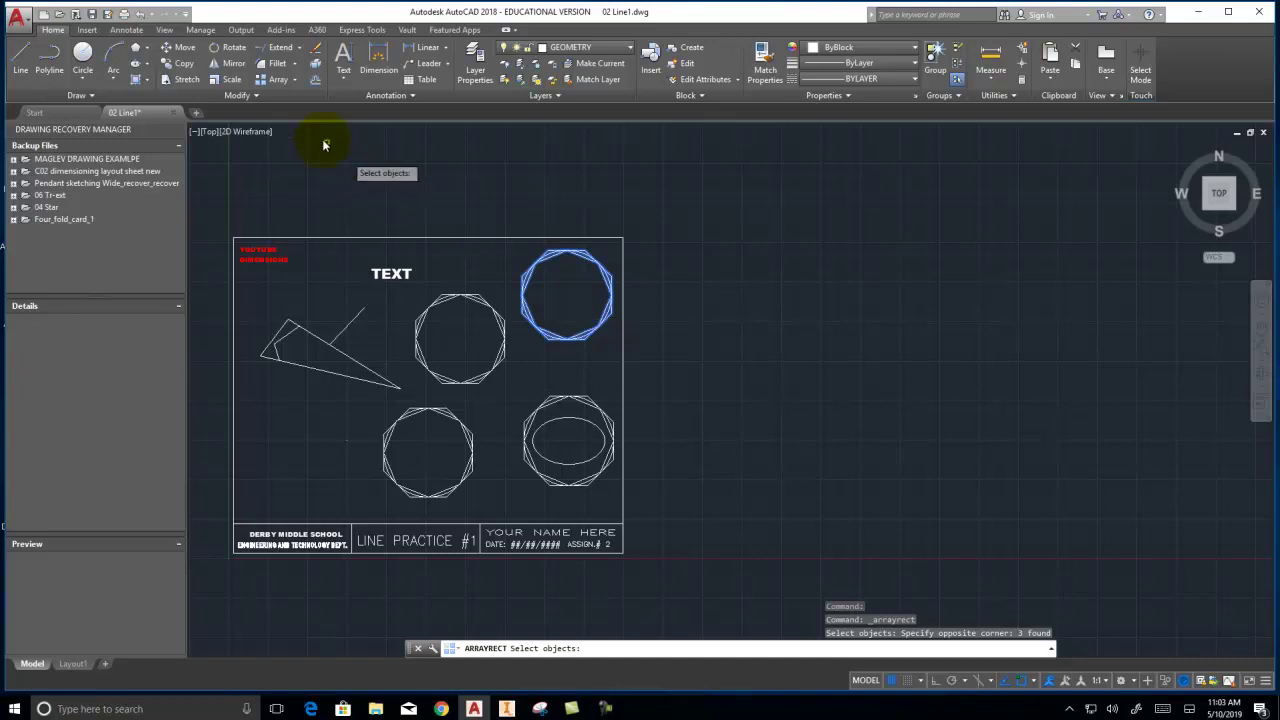
pyautogui.press('space')
pyautogui.press('Return')
pyautogui.rightClick(591, 624)
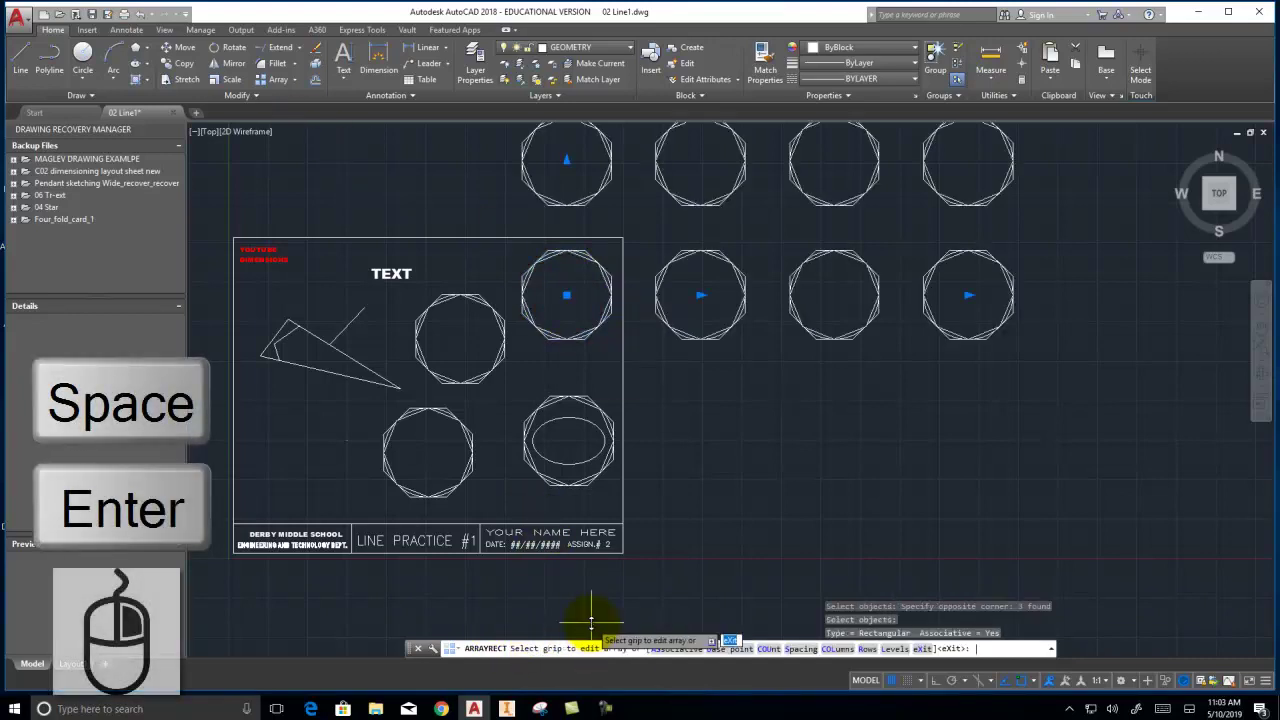
# - Set the rectangular array of the circle and polygons to 3 columns and 4 rows
pyautogui.moveTo(778, 520); pyautogui.dragTo(688, 716, button='middle')
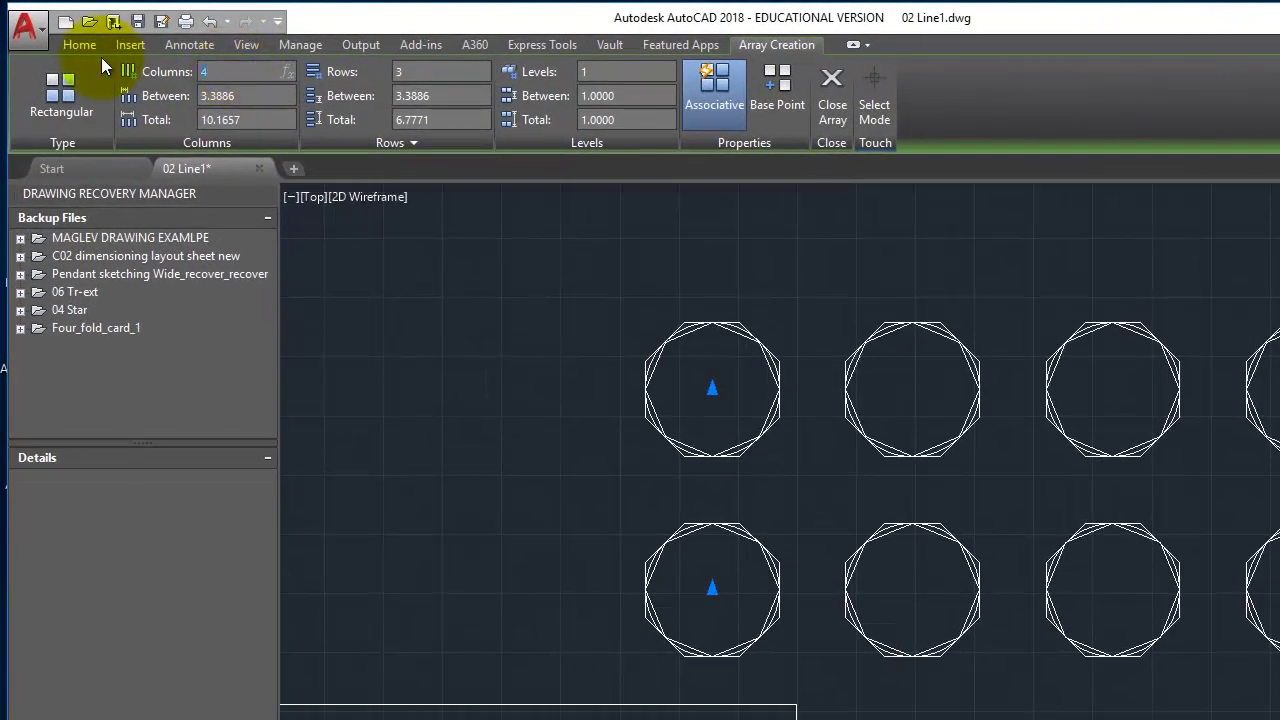
pyautogui.write('3')
pyautogui.click(407, 69)
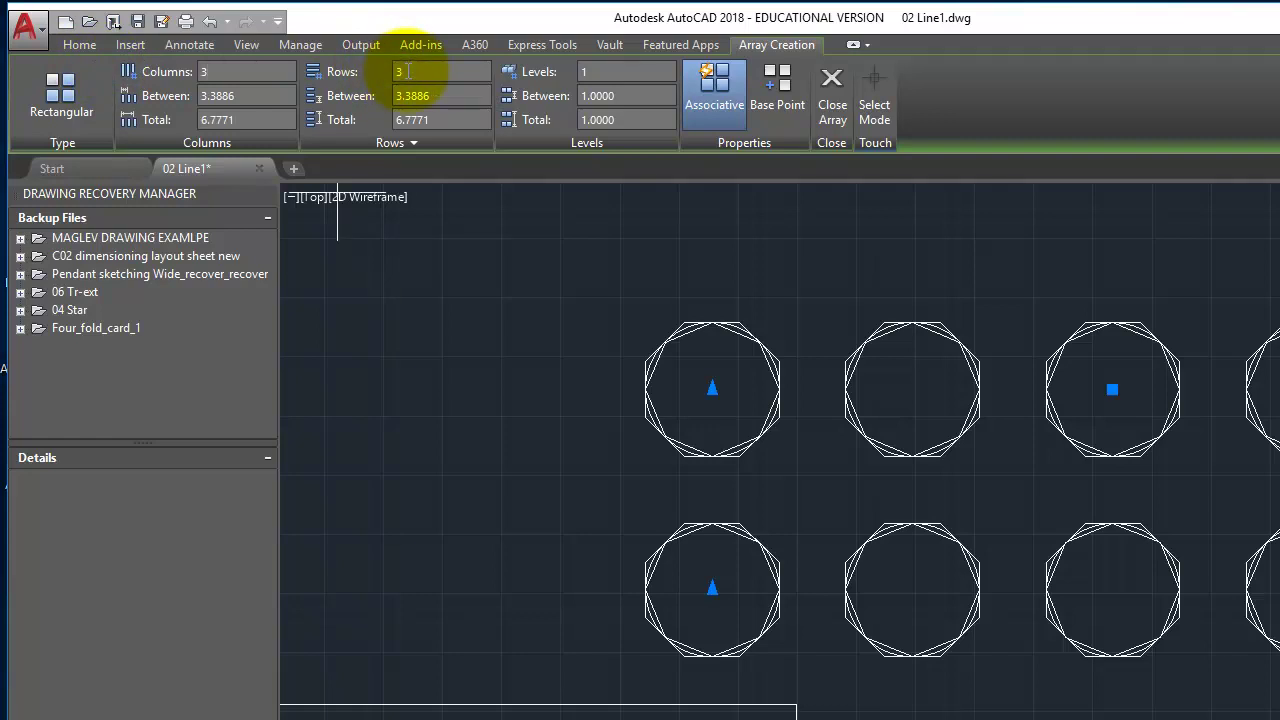
pyautogui.write('4')
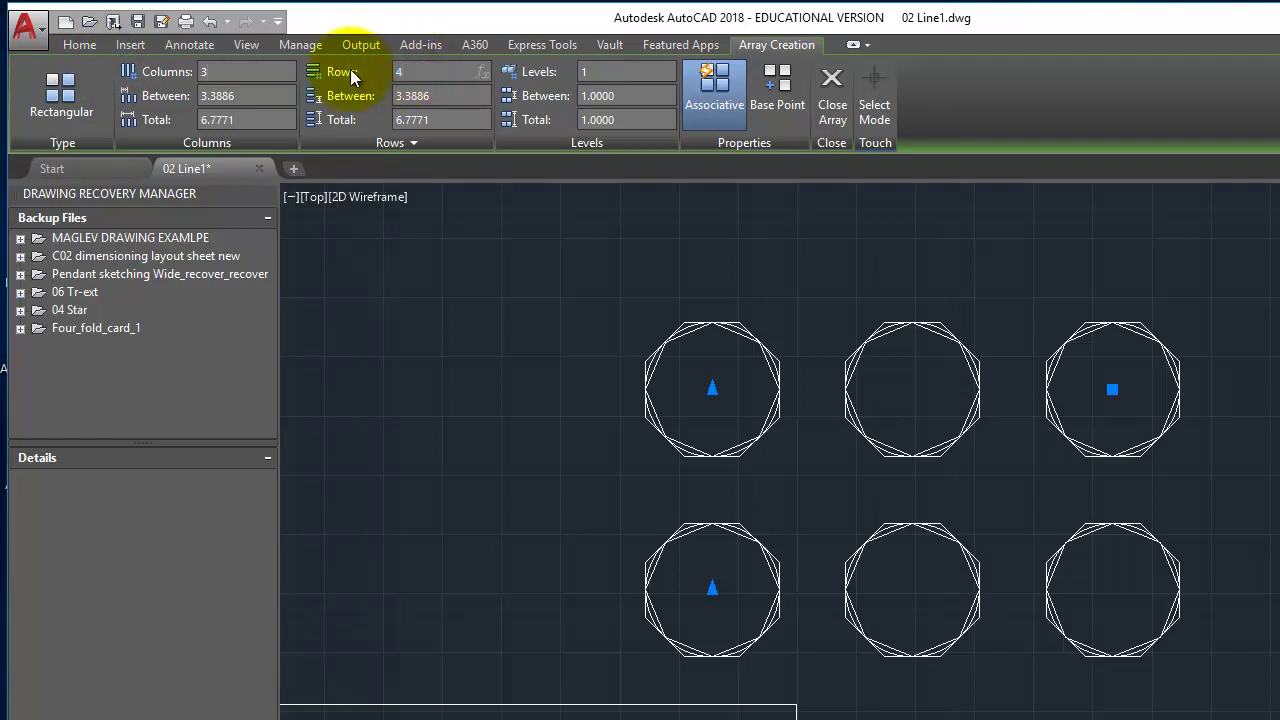
pyautogui.press('Return')
pyautogui.scroll(-2, 1100, 400)
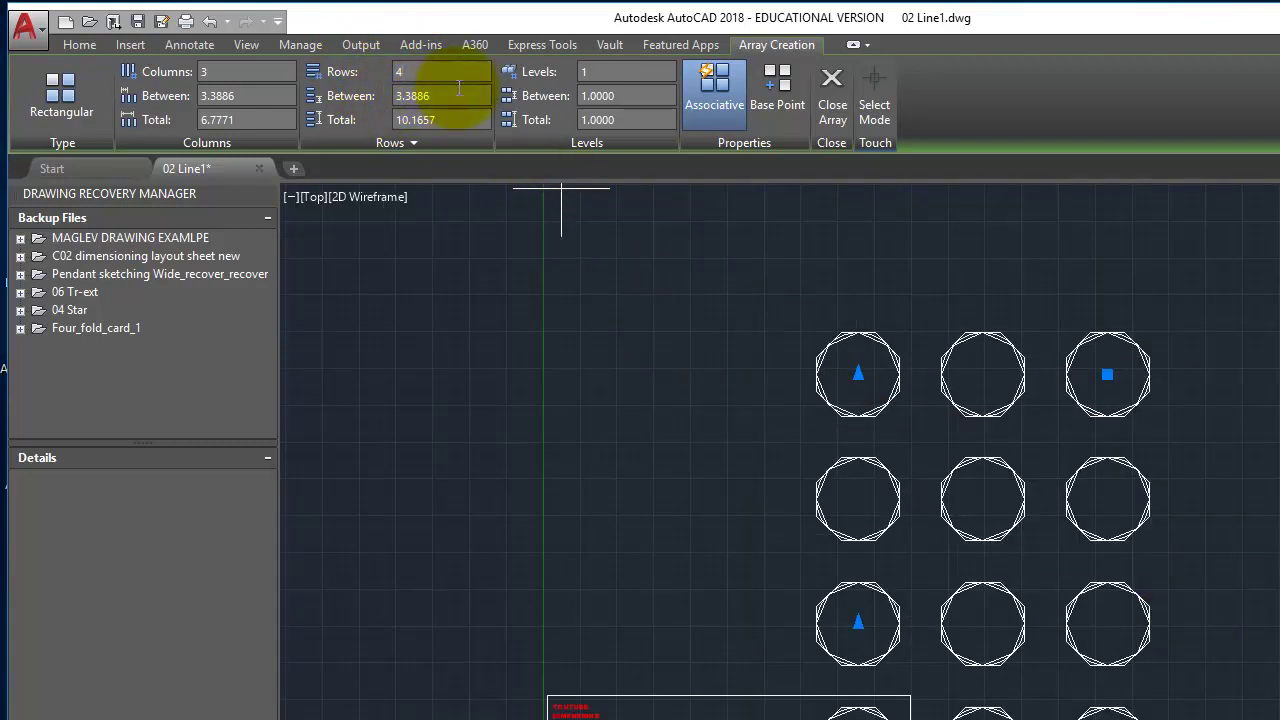
# - Set the spacing between the rectangular array's rows to 2
pyautogui.click(349, 95)
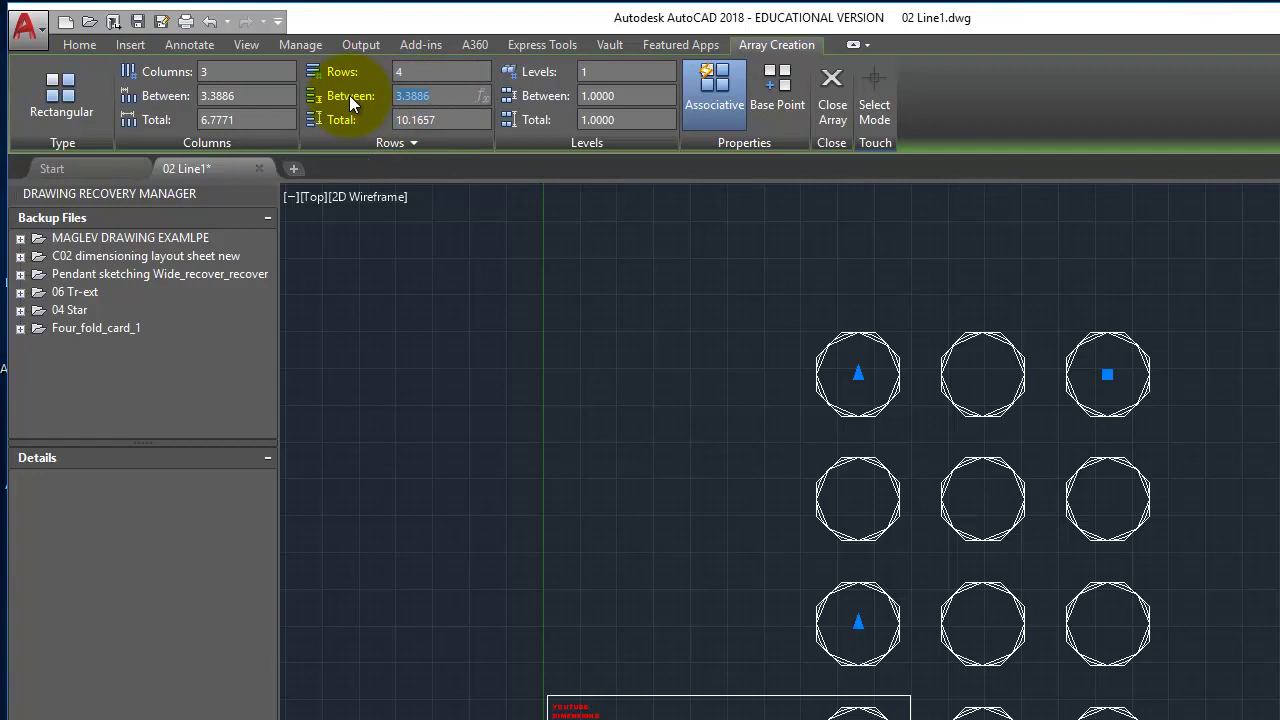
pyautogui.write('2')
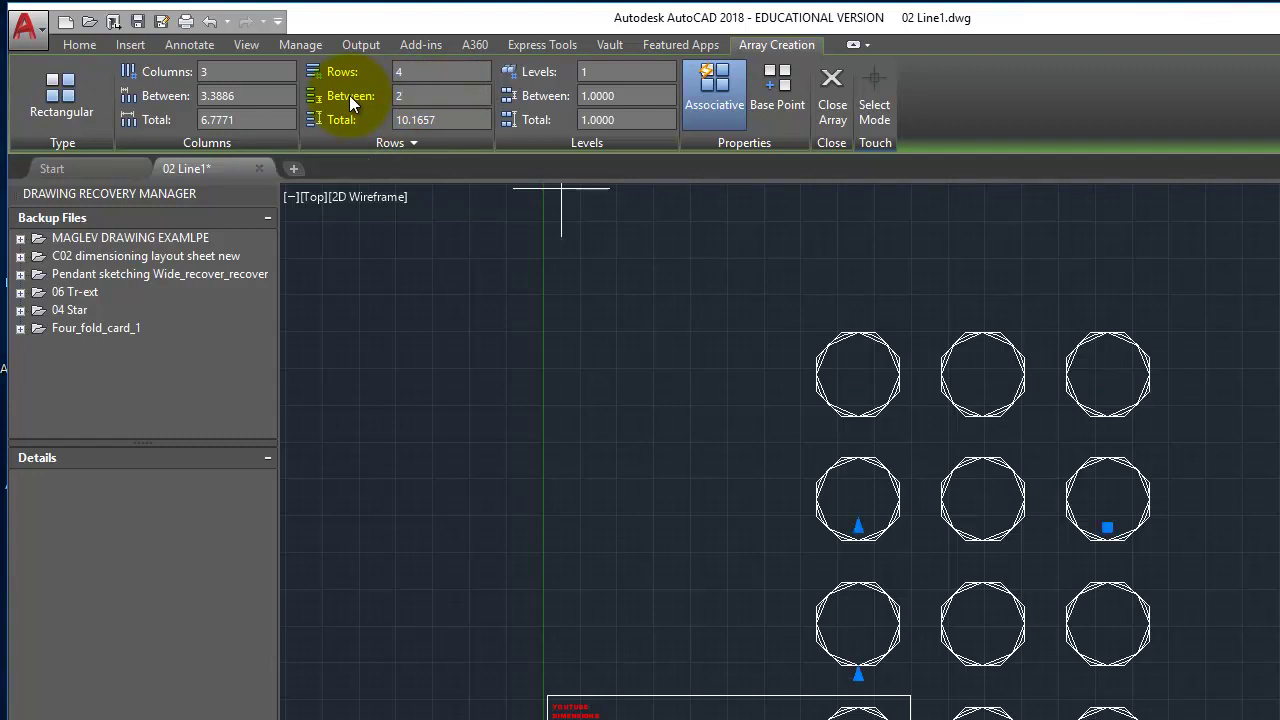
pyautogui.click(450, 119)
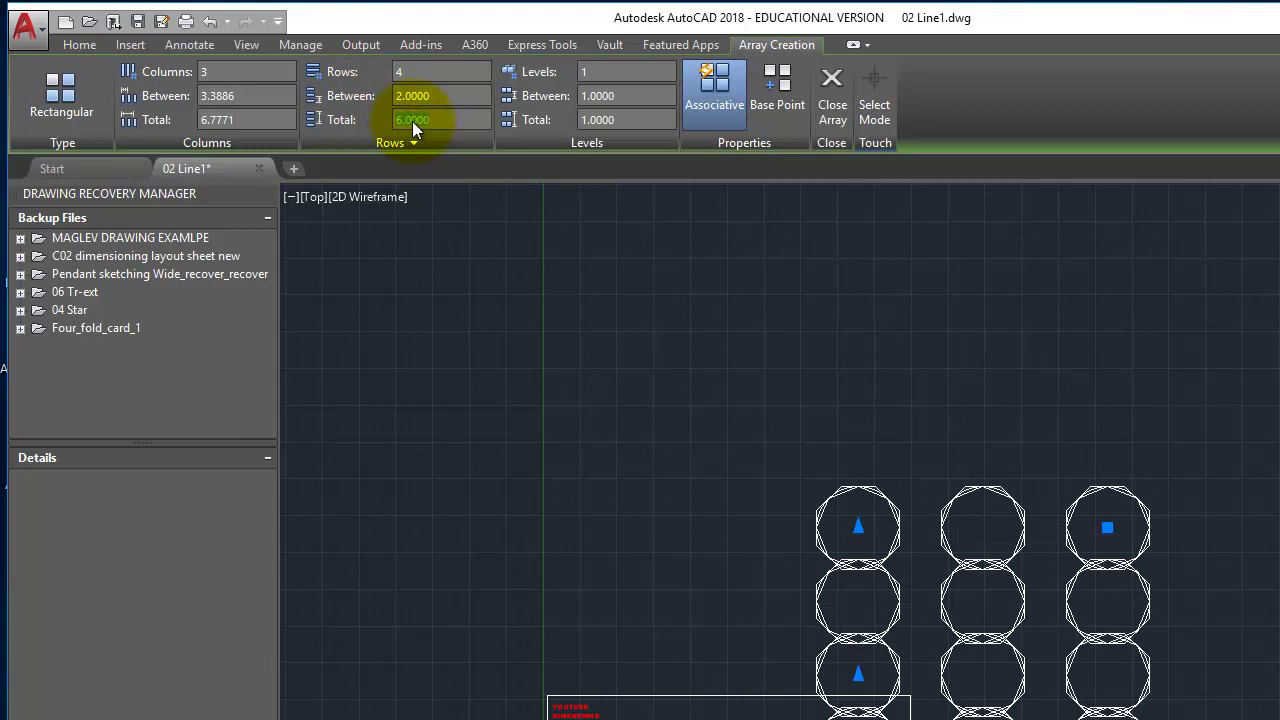
# - Change the spacing between the rectangular array's rows to 4
pyautogui.click(442, 96)
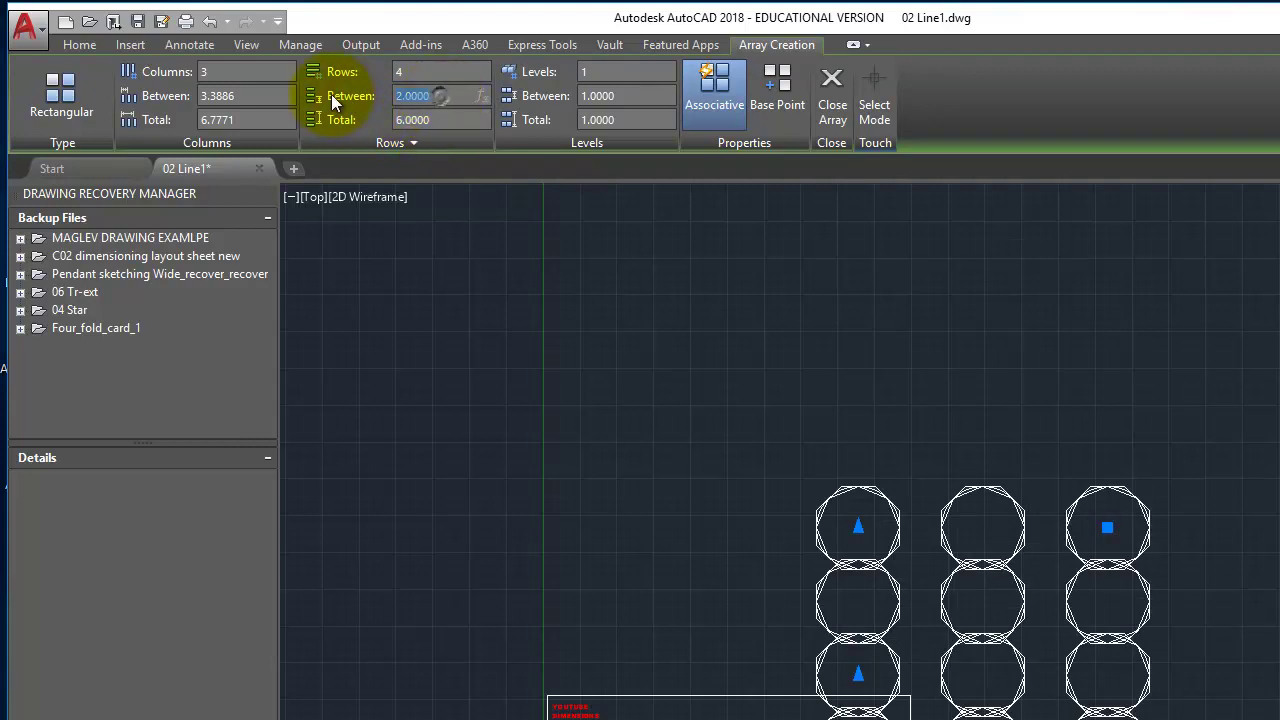
pyautogui.write('4')
pyautogui.press('Return')
pyautogui.click(417, 118)
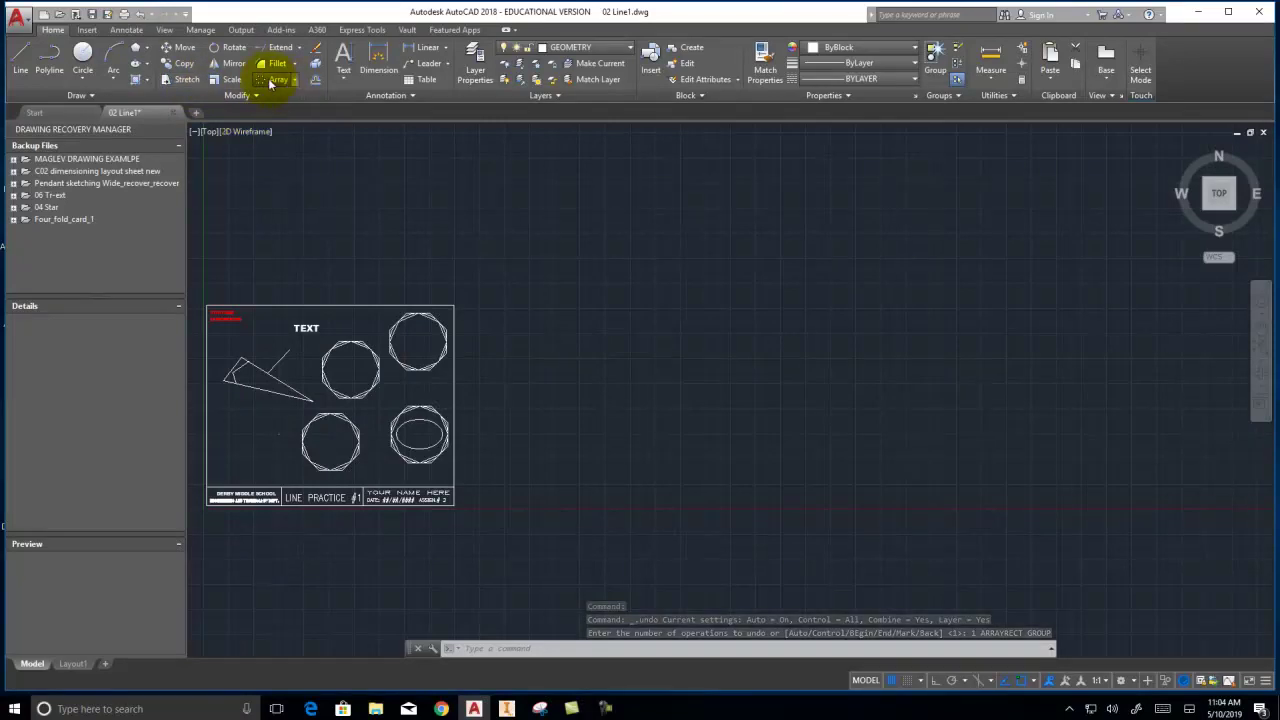
# - Create a polar array from the sheet's upper right circle and polygons, centred on a point outside the sheet's right border
pyautogui.click(300, 88)
pyautogui.click(490, 417)
pyautogui.click(437, 354)
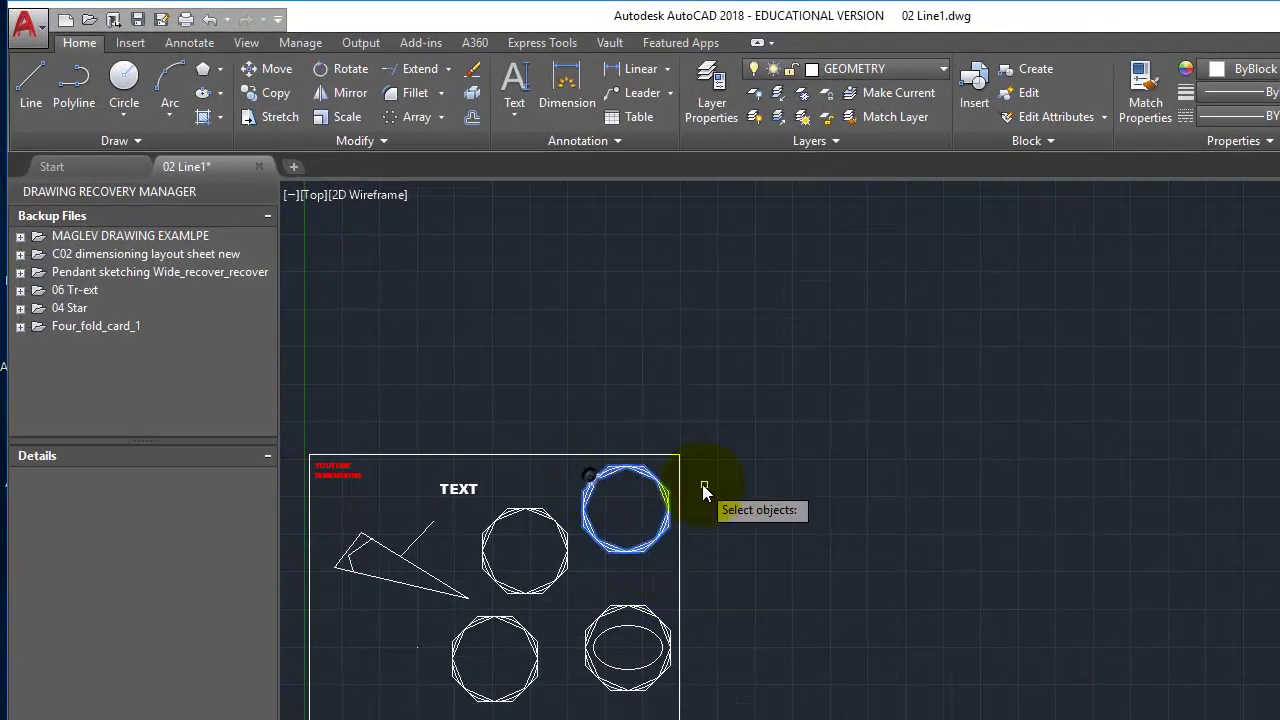
pyautogui.press('Return')
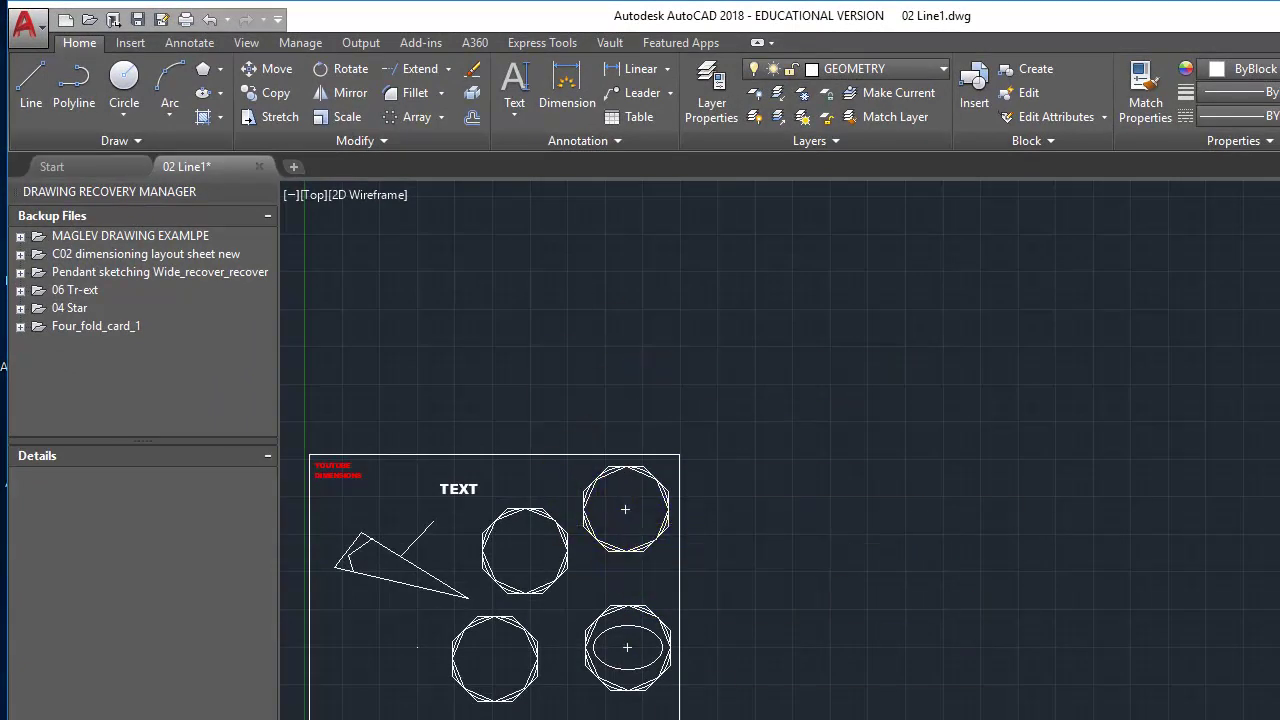
pyautogui.click(853, 493)
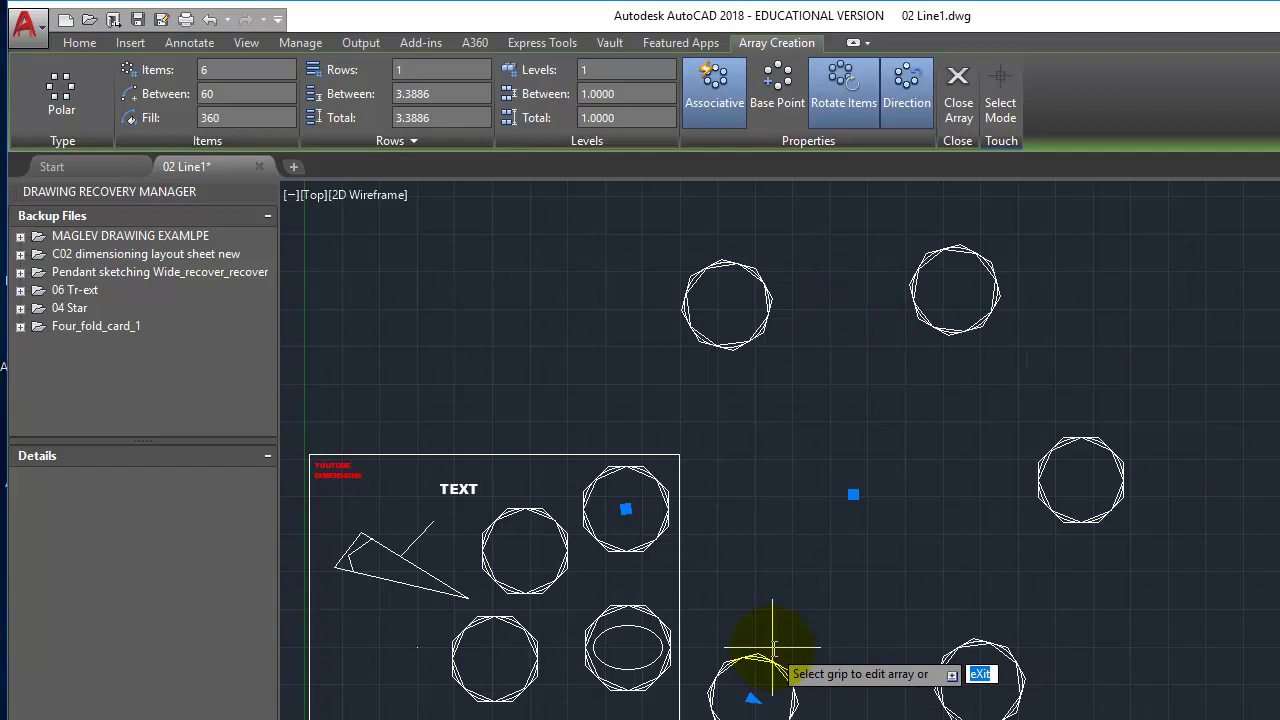
# - Set the polar array to 10 items and finish the array
pyautogui.moveTo(218, 72); pyautogui.dragTo(114, 70)
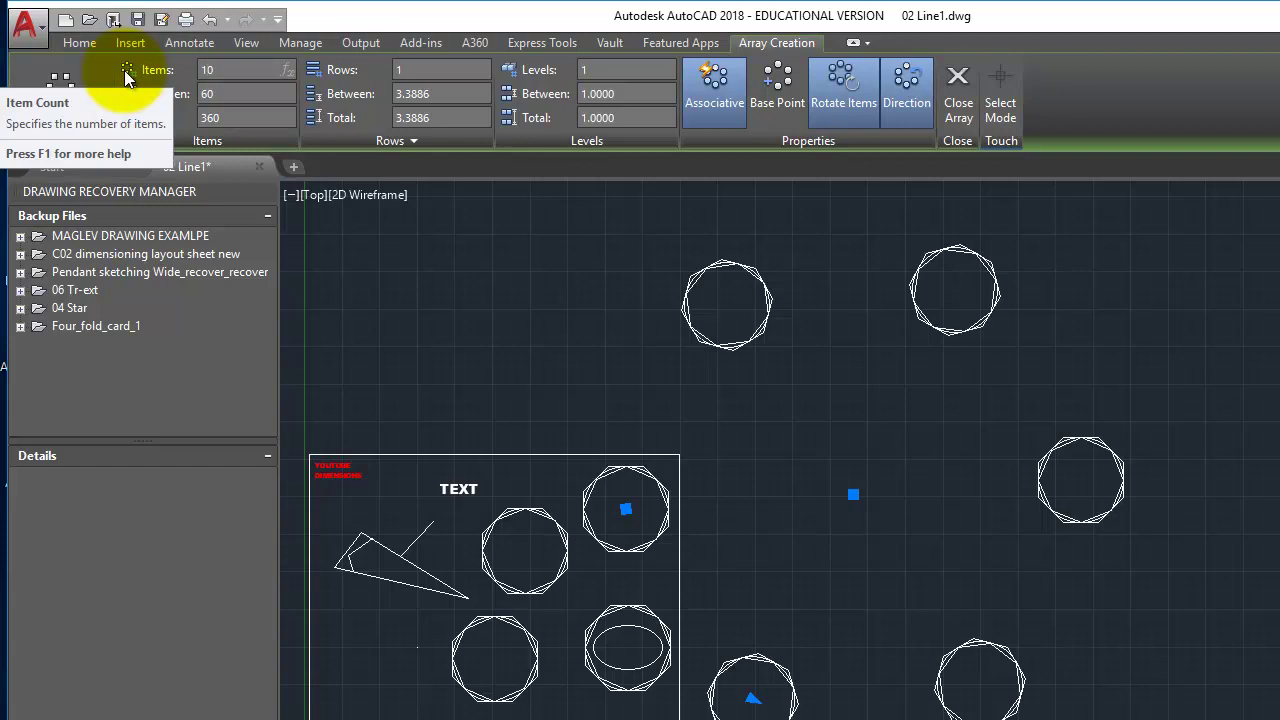
pyautogui.click(262, 97)
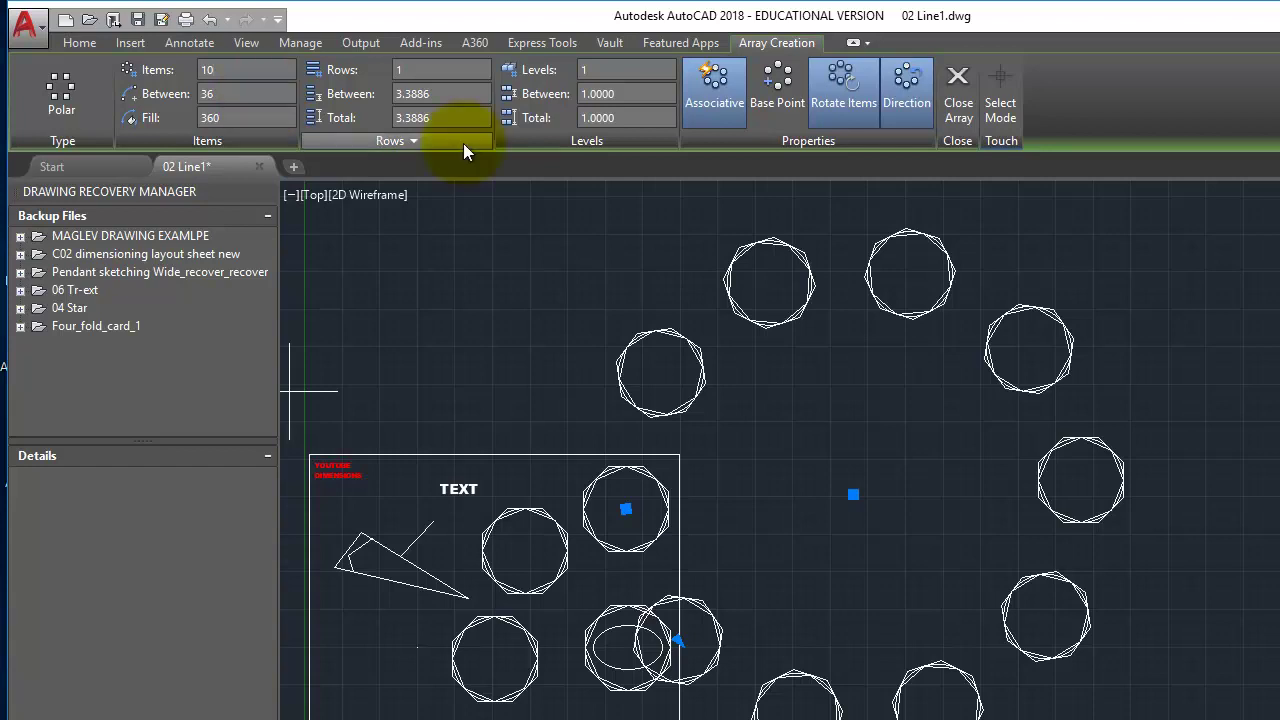
pyautogui.click(955, 95)
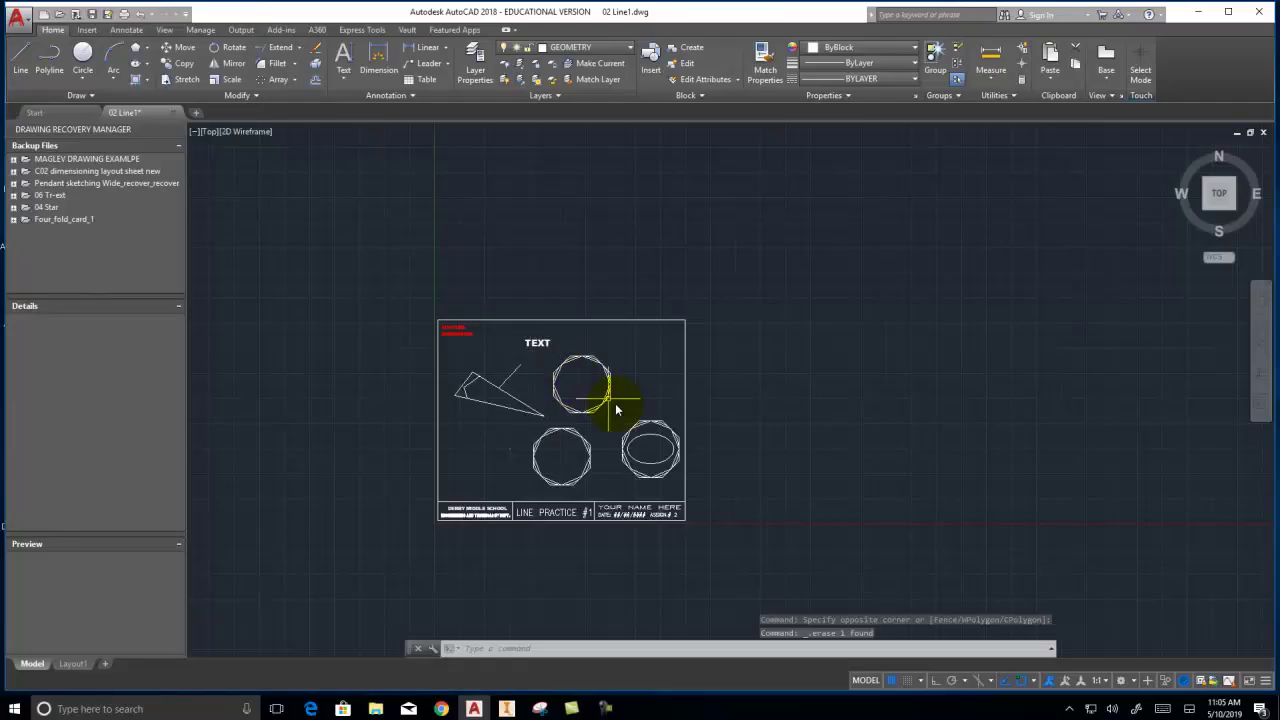
# - Offset the triangle's long lower edge downward by a distance of 1
pyautogui.scroll(4, 614, 406)
pyautogui.moveTo(614, 406); pyautogui.dragTo(837, 417, button='middle')
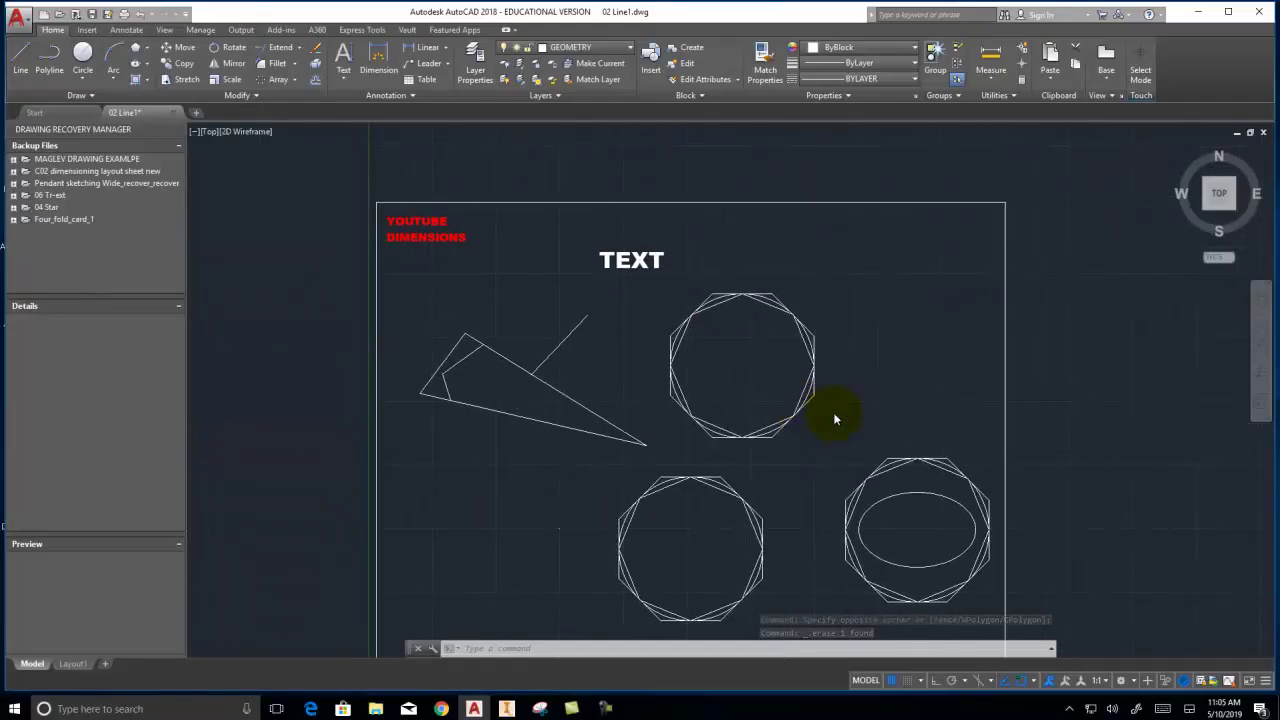
pyautogui.click(316, 84)
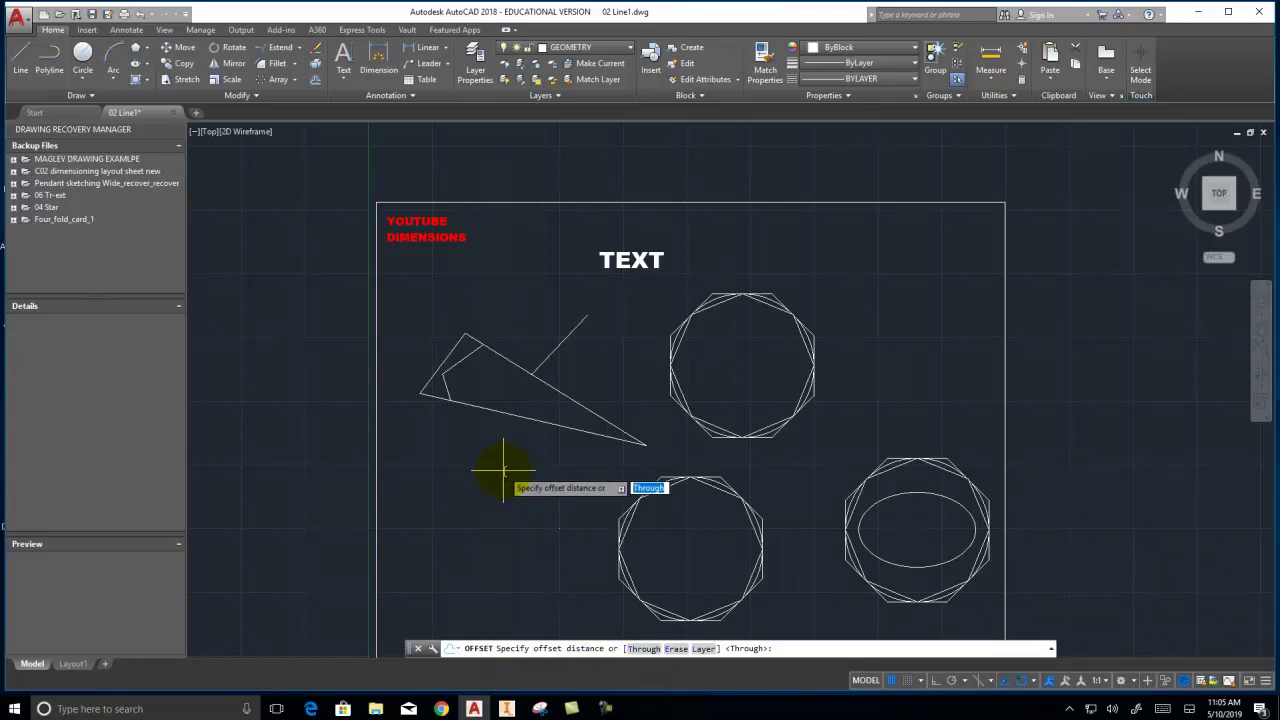
pyautogui.write('1')
pyautogui.press('Return')
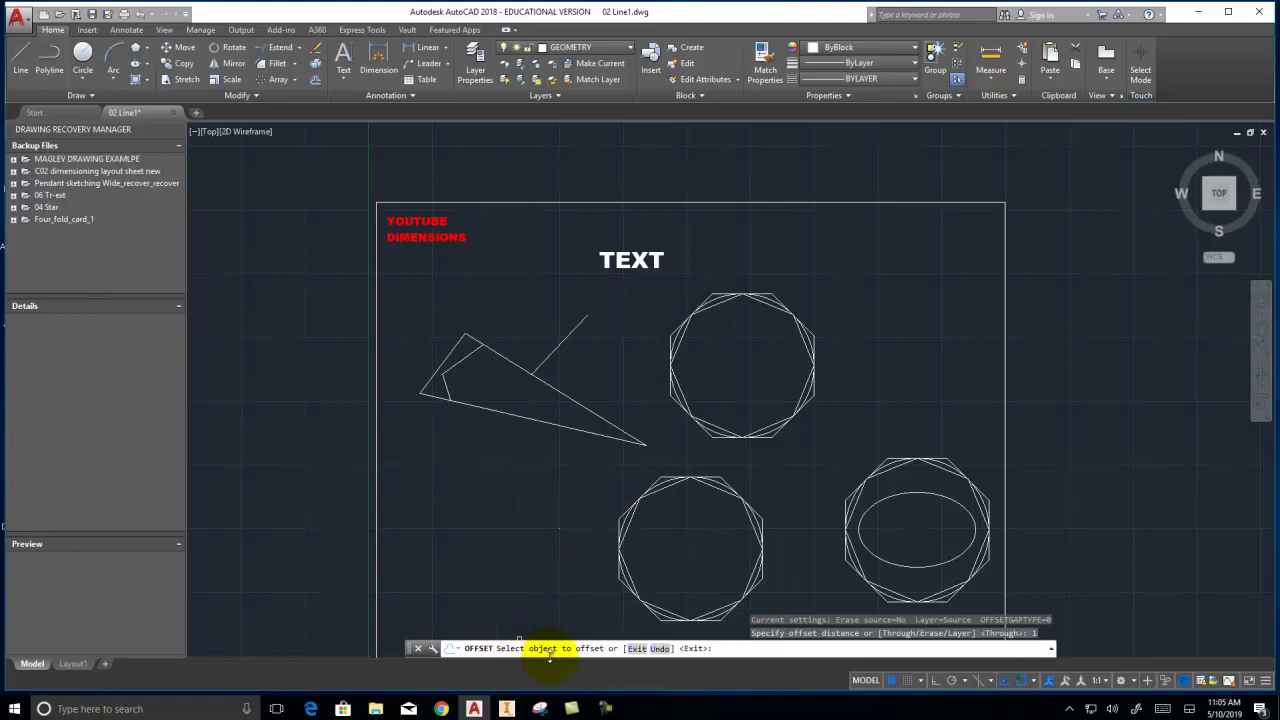
pyautogui.click(520, 417)
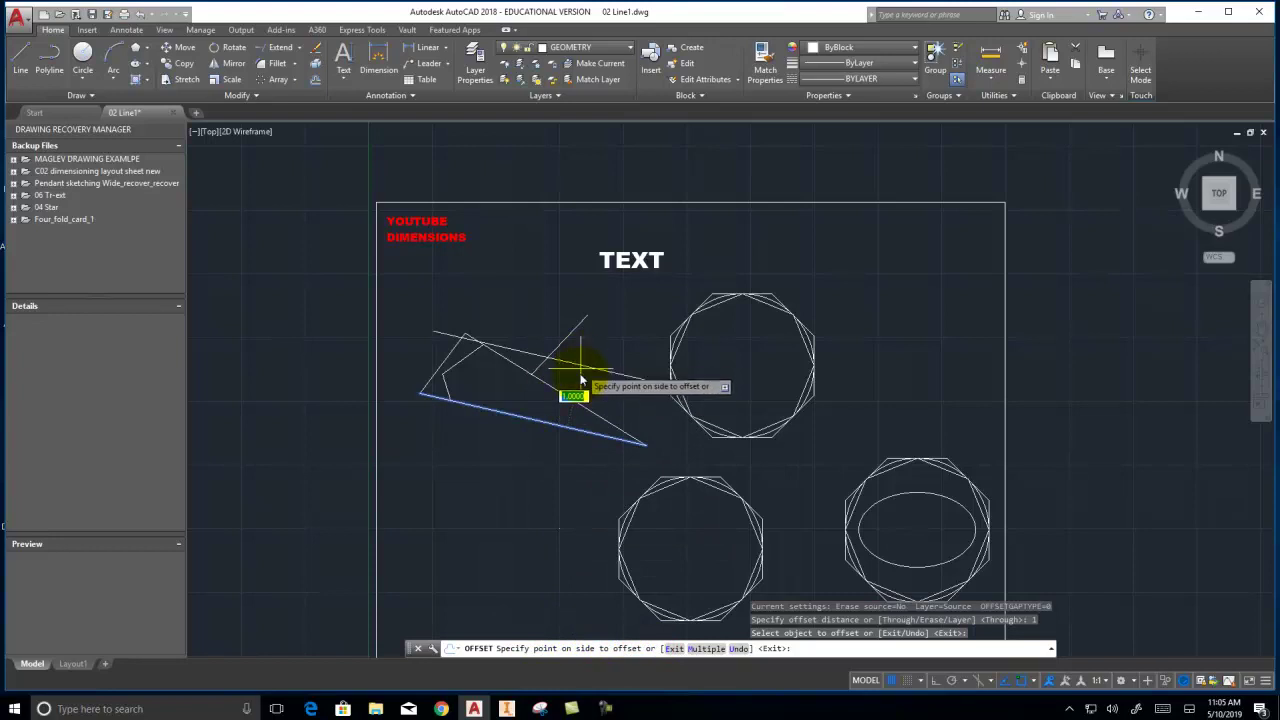
pyautogui.click(518, 487)
# - Add three more downward offsets at distance 1, each taken from the previous offset line below the triangle
pyautogui.moveTo(506, 530); pyautogui.dragTo(585, 412, button='middle')
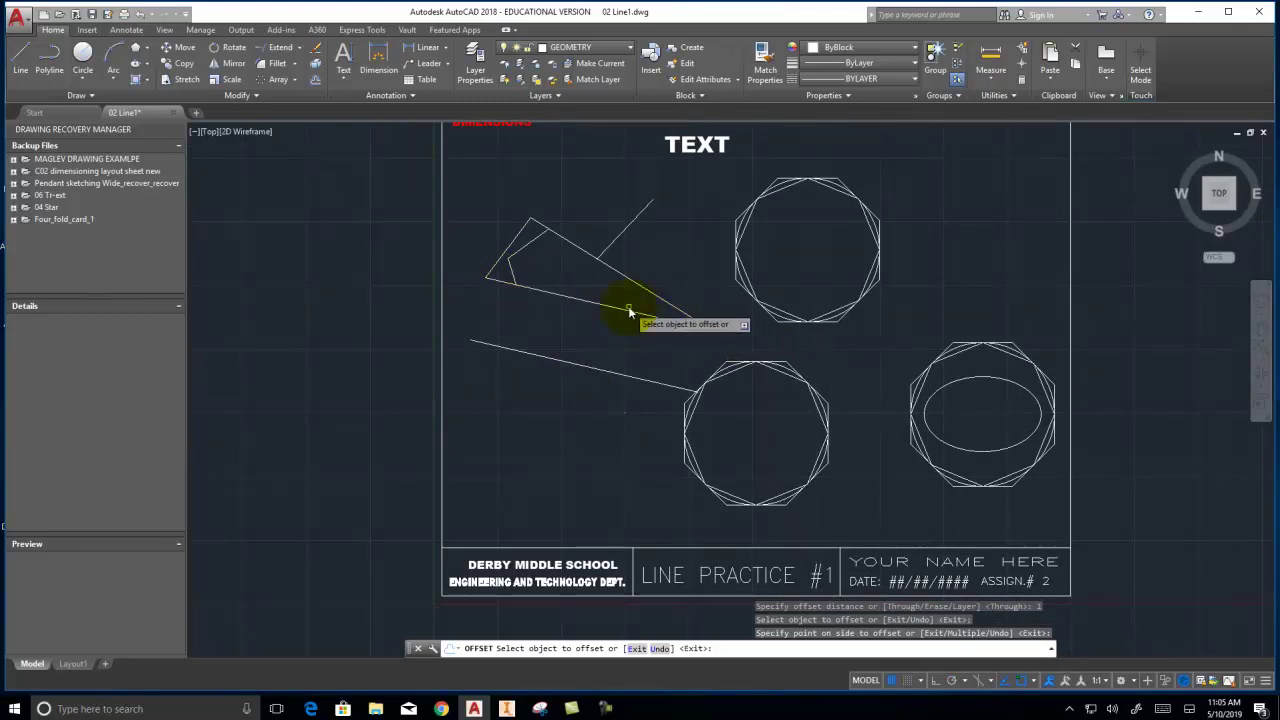
pyautogui.click(586, 367)
pyautogui.click(571, 422)
pyautogui.click(571, 428)
pyautogui.click(532, 464)
pyautogui.click(528, 486)
pyautogui.click(571, 500)
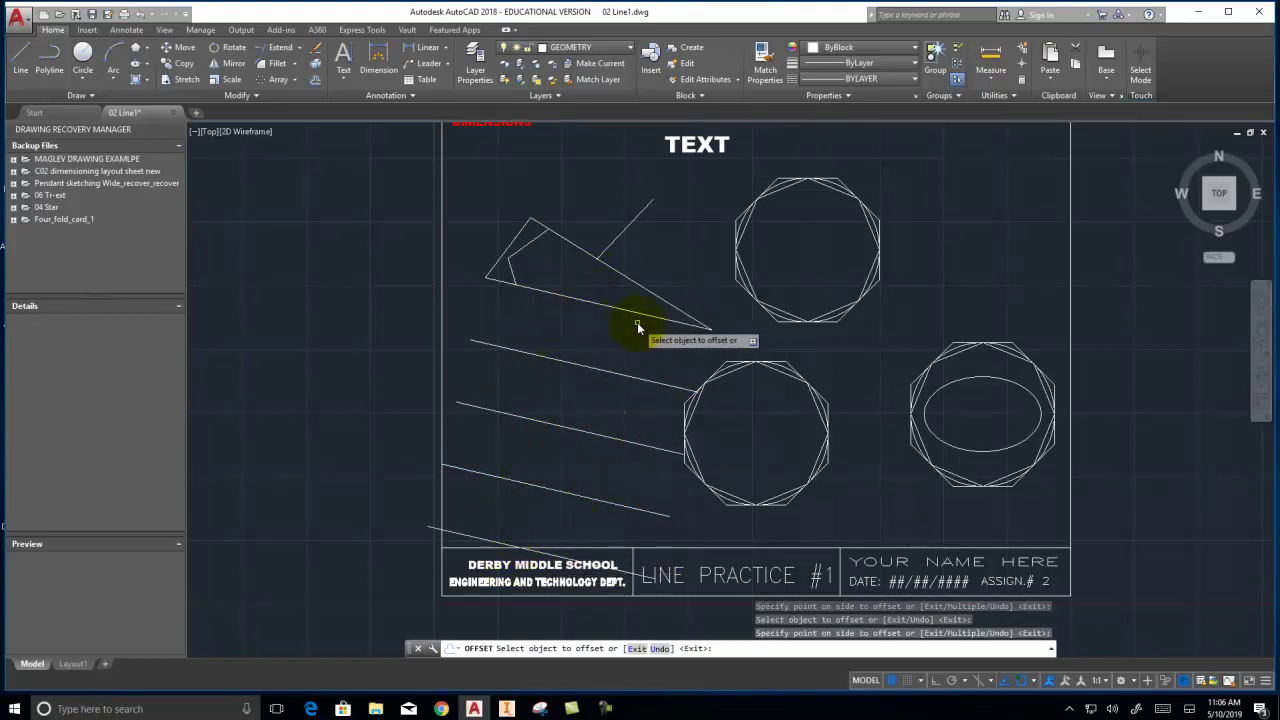
# - Offset the circle right of the triangle outward by 1, and offset the resulting circle outward by 1 again
pyautogui.click(786, 315)
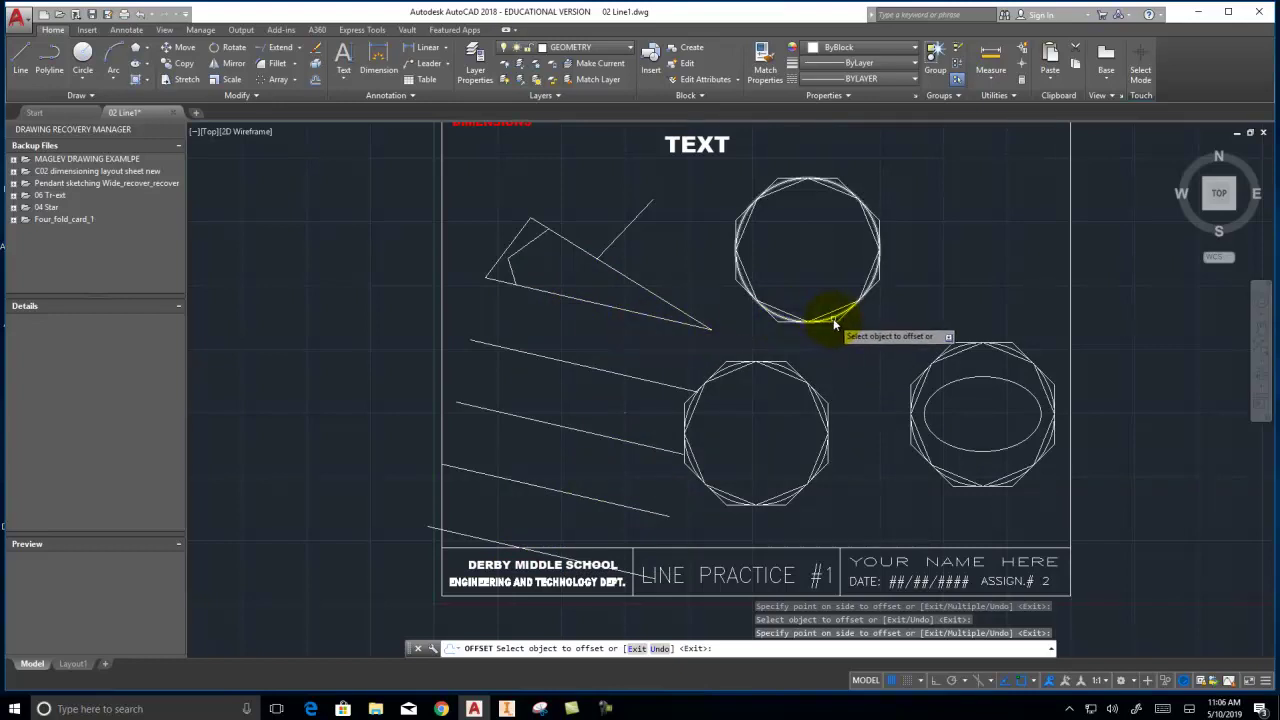
pyautogui.click(878, 318)
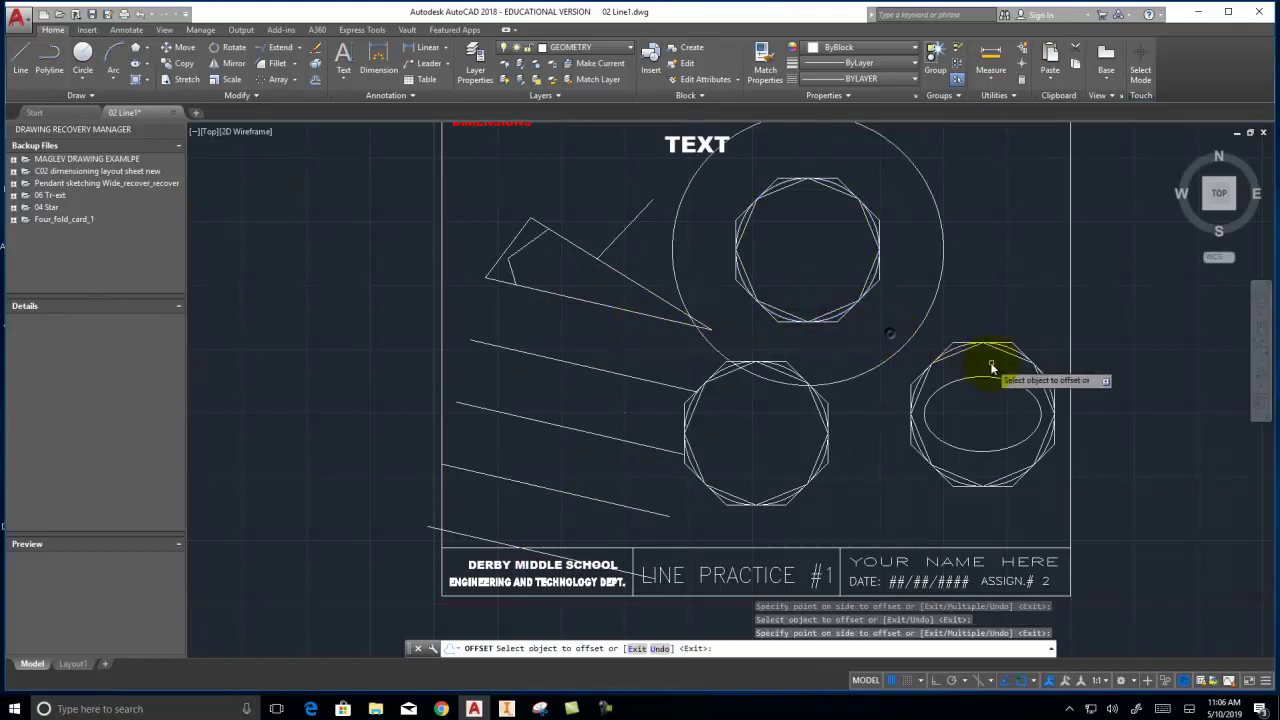
pyautogui.click(944, 281)
pyautogui.click(986, 278)
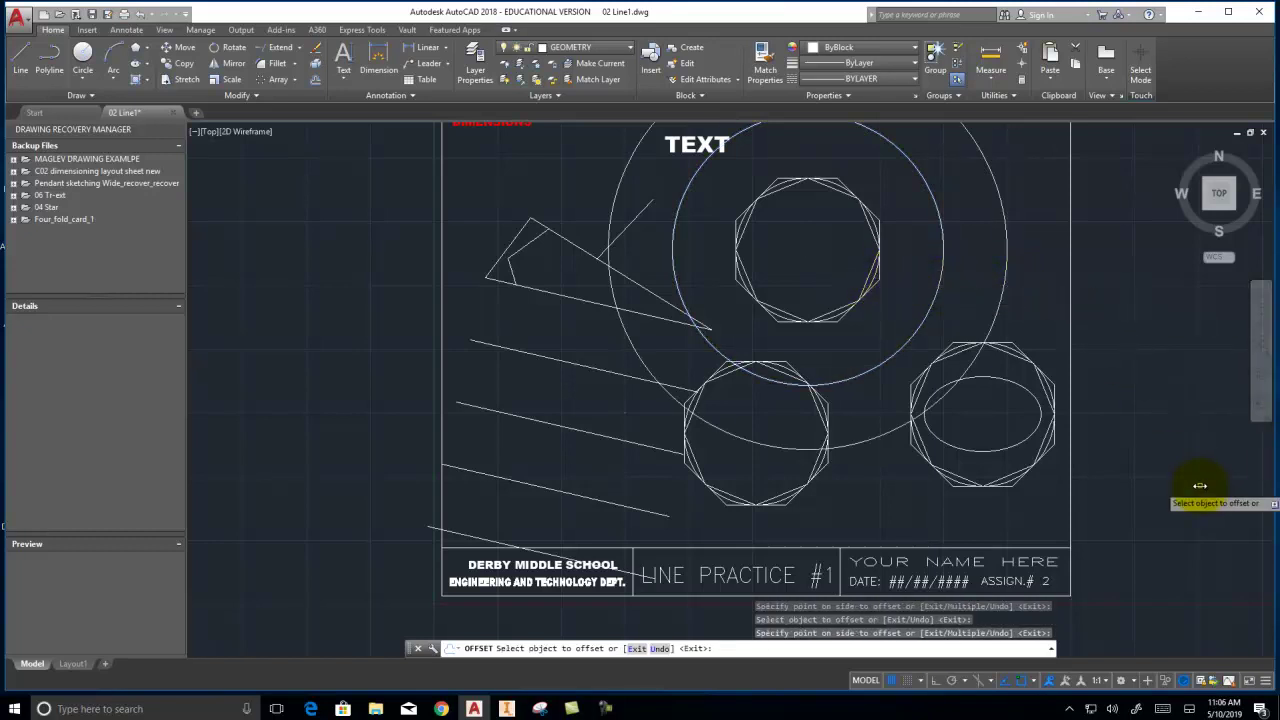
# - Offset the ellipse outward by 1 and erase the offset copies
pyautogui.click(1019, 442)
pyautogui.click(1121, 484)
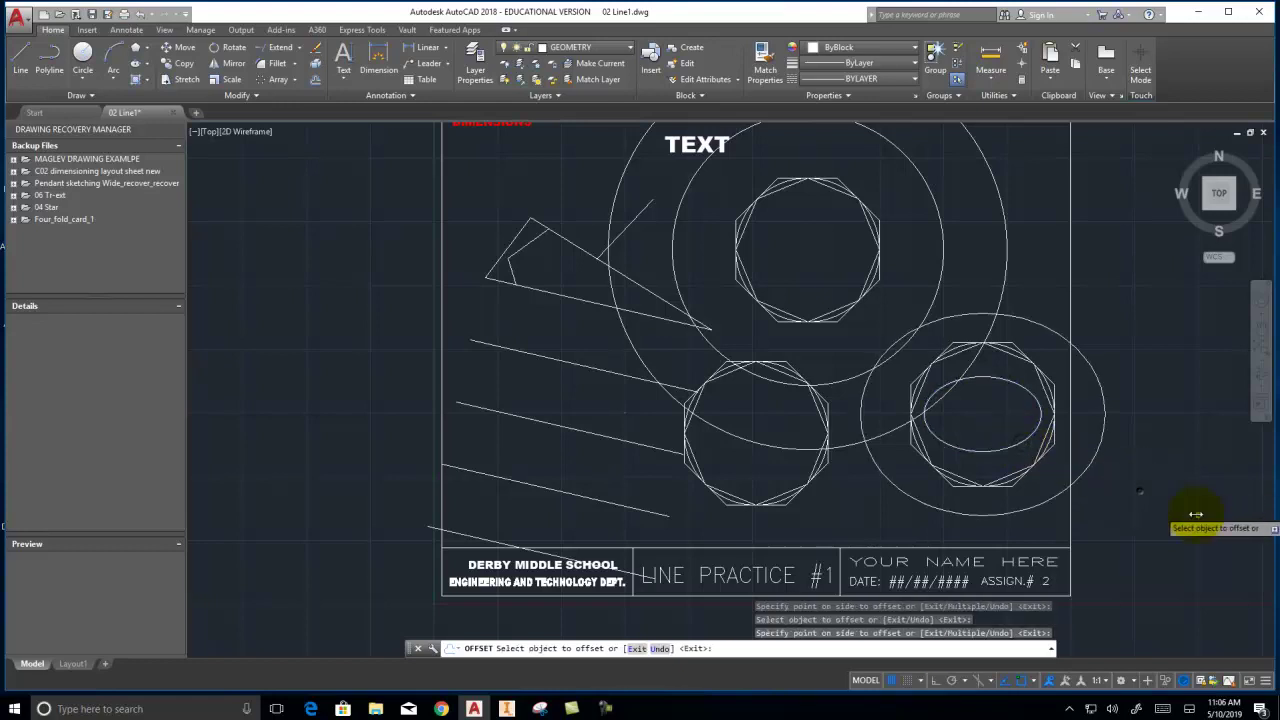
pyautogui.click(1092, 458)
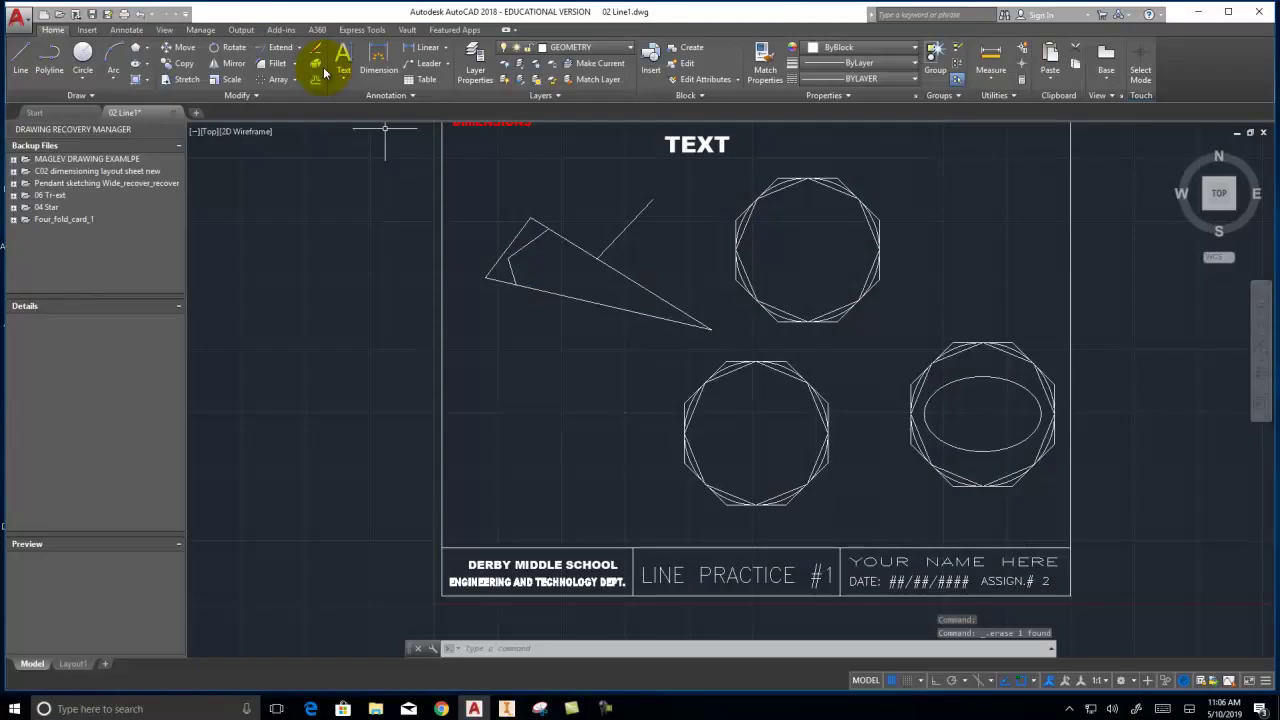
# - Fillet the triangle's pointed corner between its two long edges with a radius of .25, and undo the fillet
pyautogui.click(270, 66)
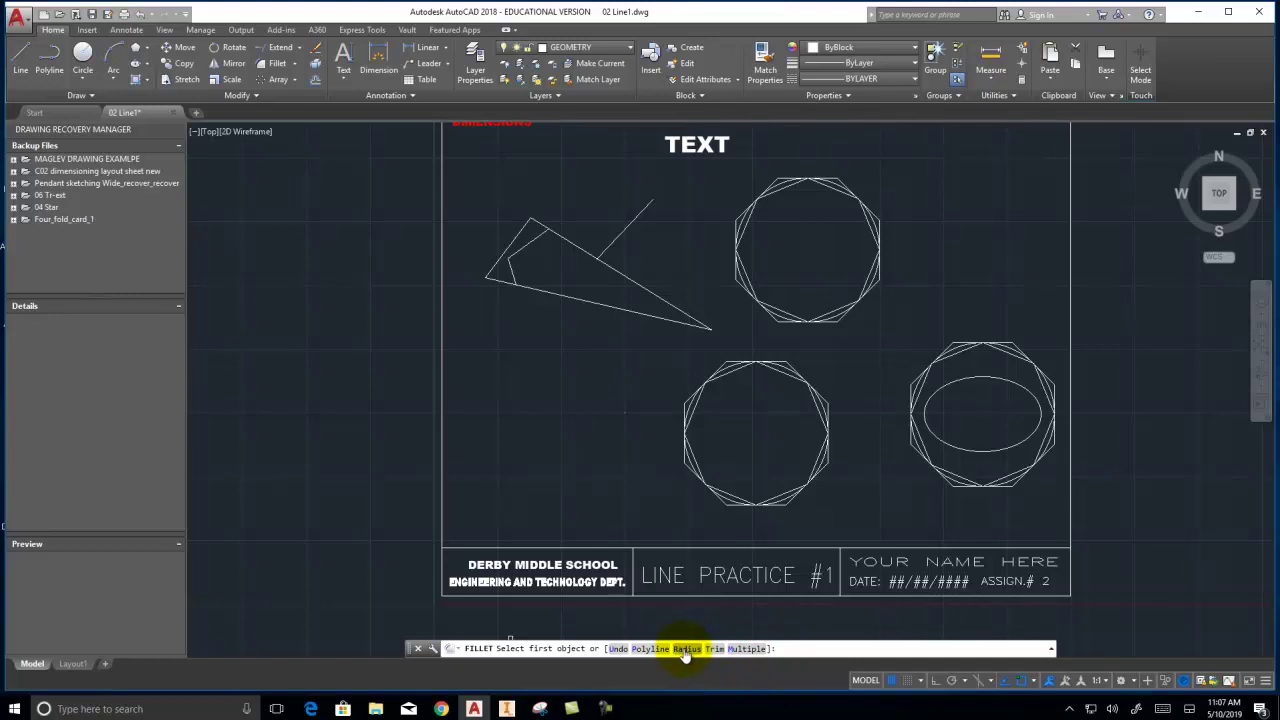
pyautogui.press('Return')
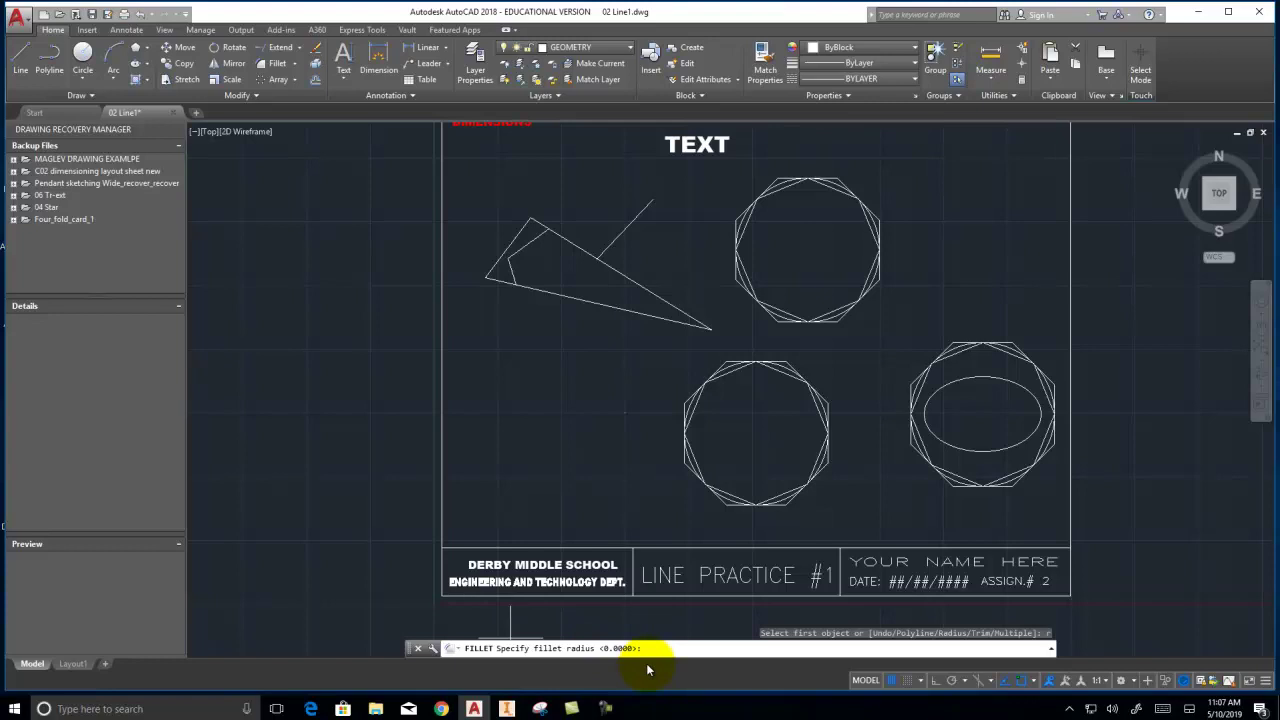
pyautogui.write('.25')
pyautogui.press('Return')
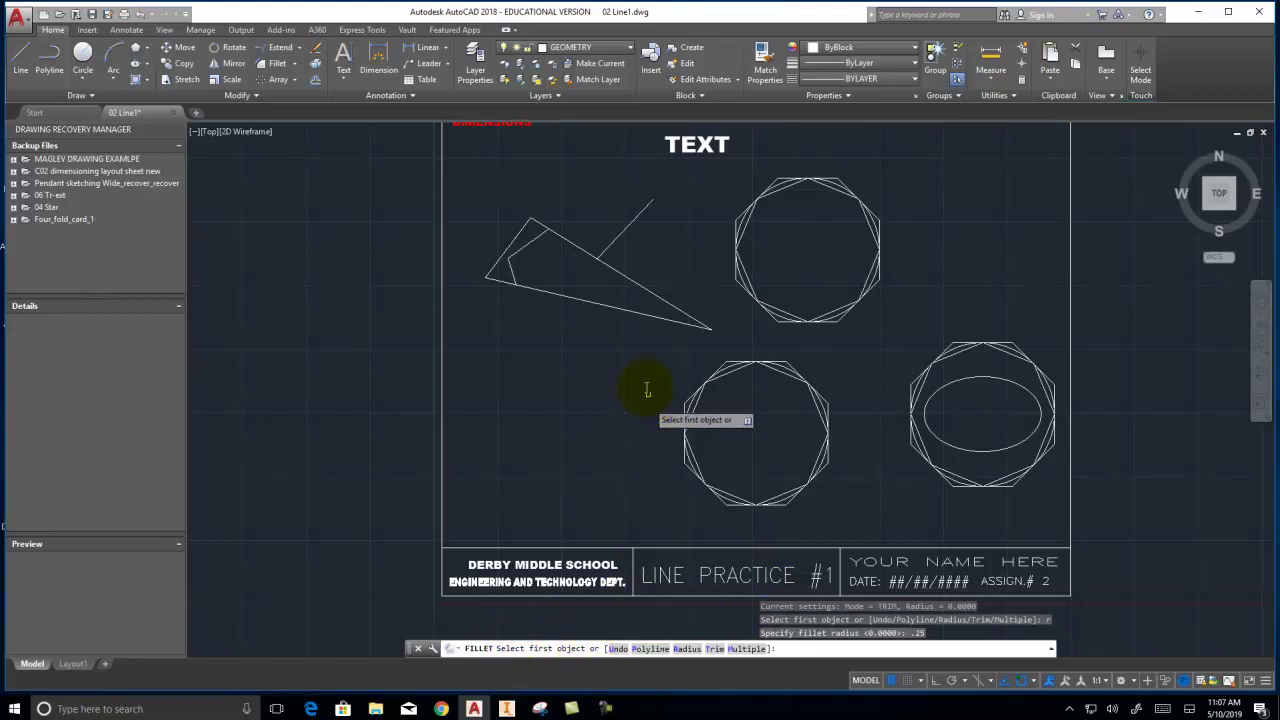
pyautogui.click(646, 314)
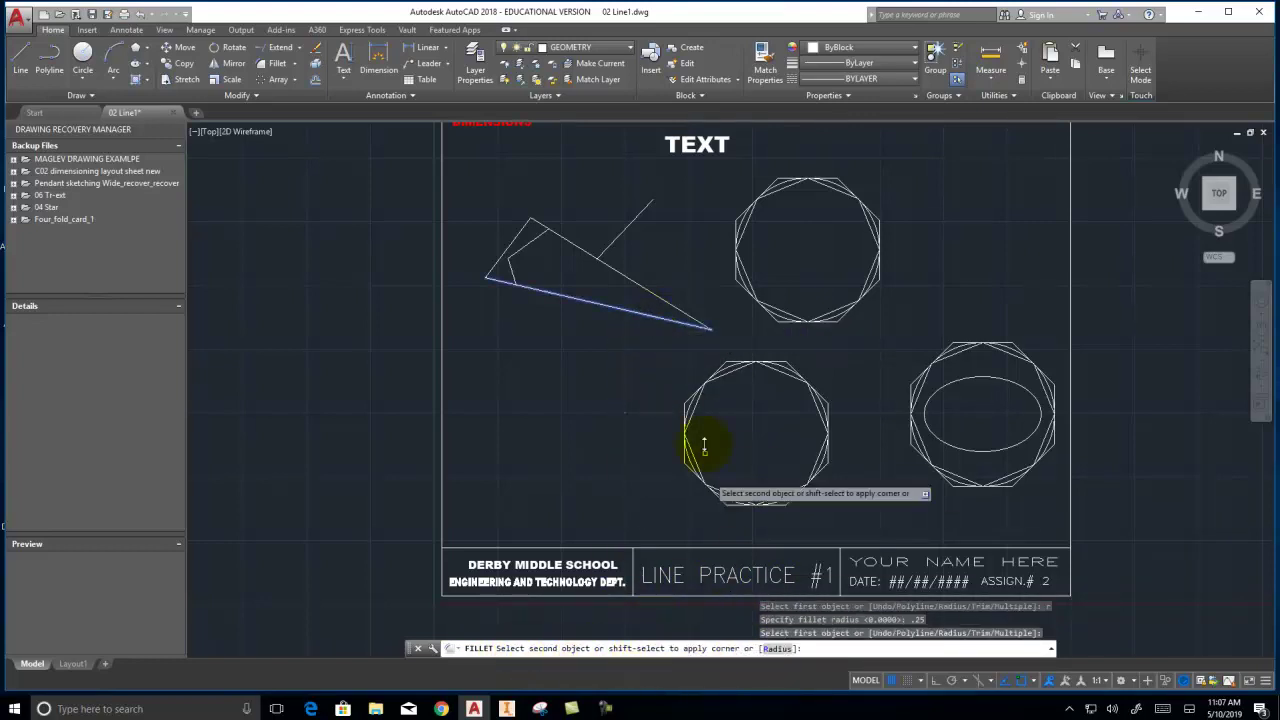
pyautogui.click(658, 296)
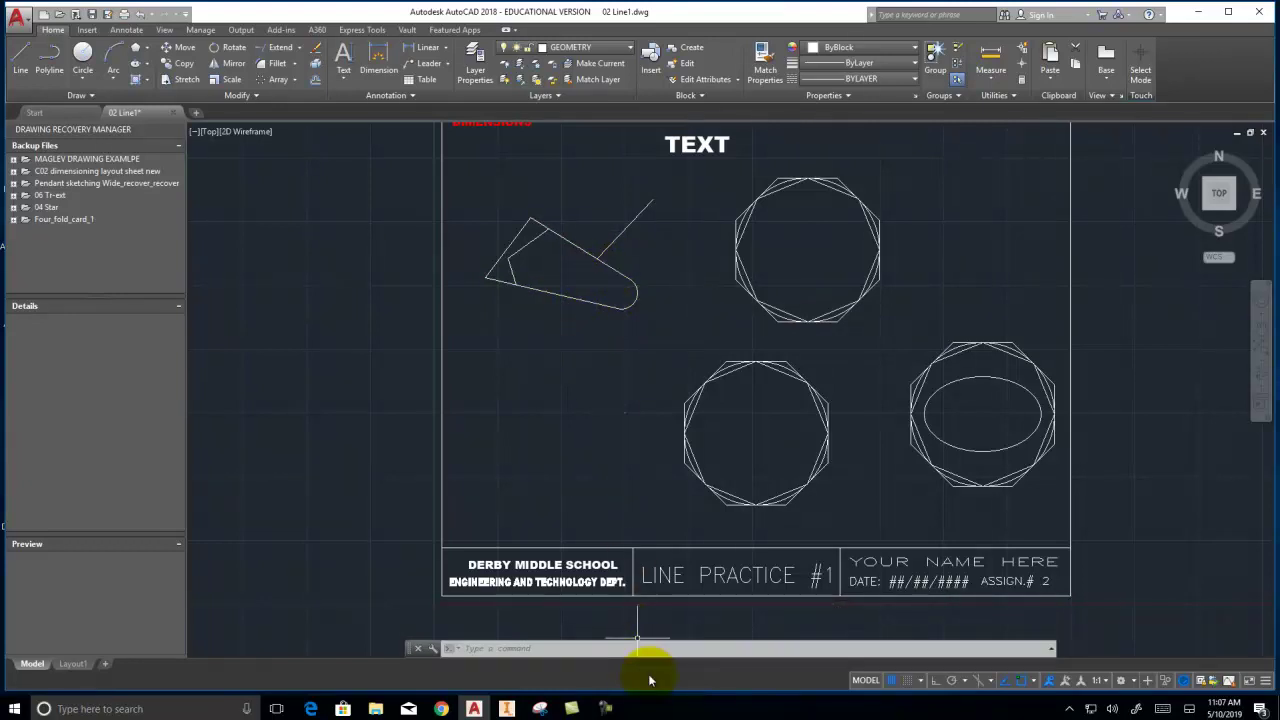
pyautogui.click(139, 13)
# - Draw a Tan, Tan, Radius circle with radius .25 tangent to the triangle's two long edges near its pointed end
pyautogui.click(89, 78)
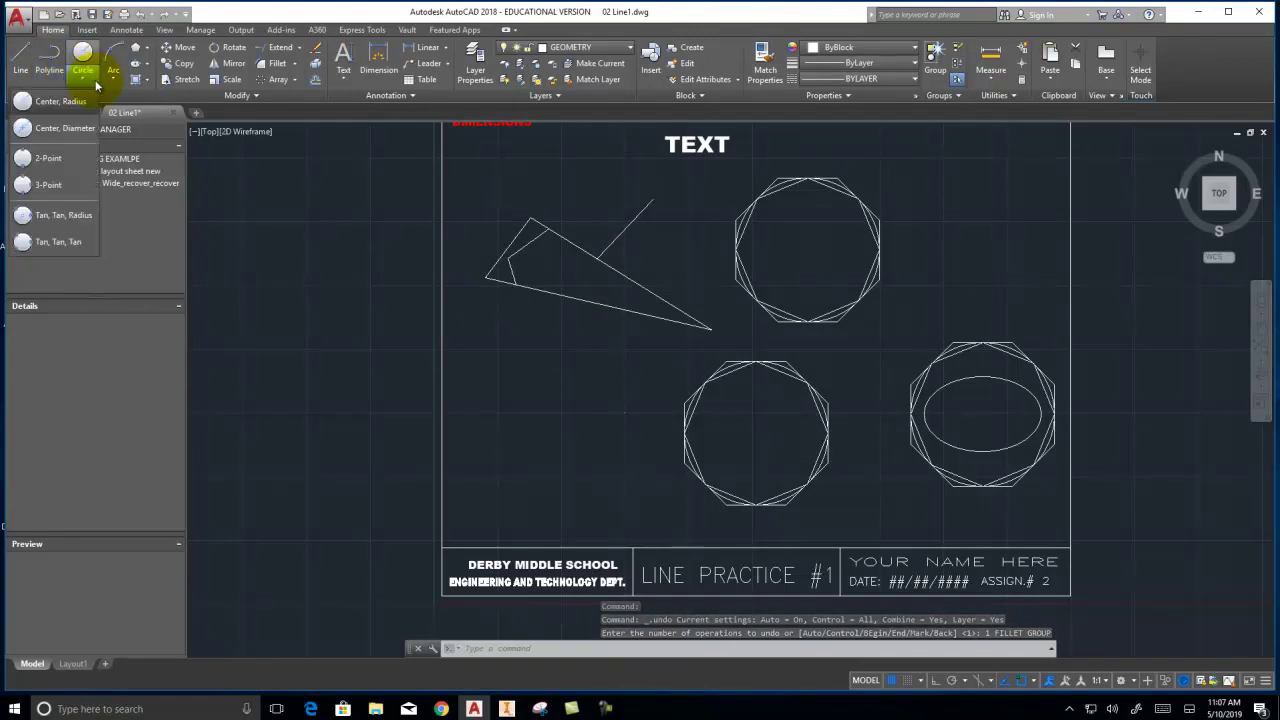
pyautogui.click(45, 218)
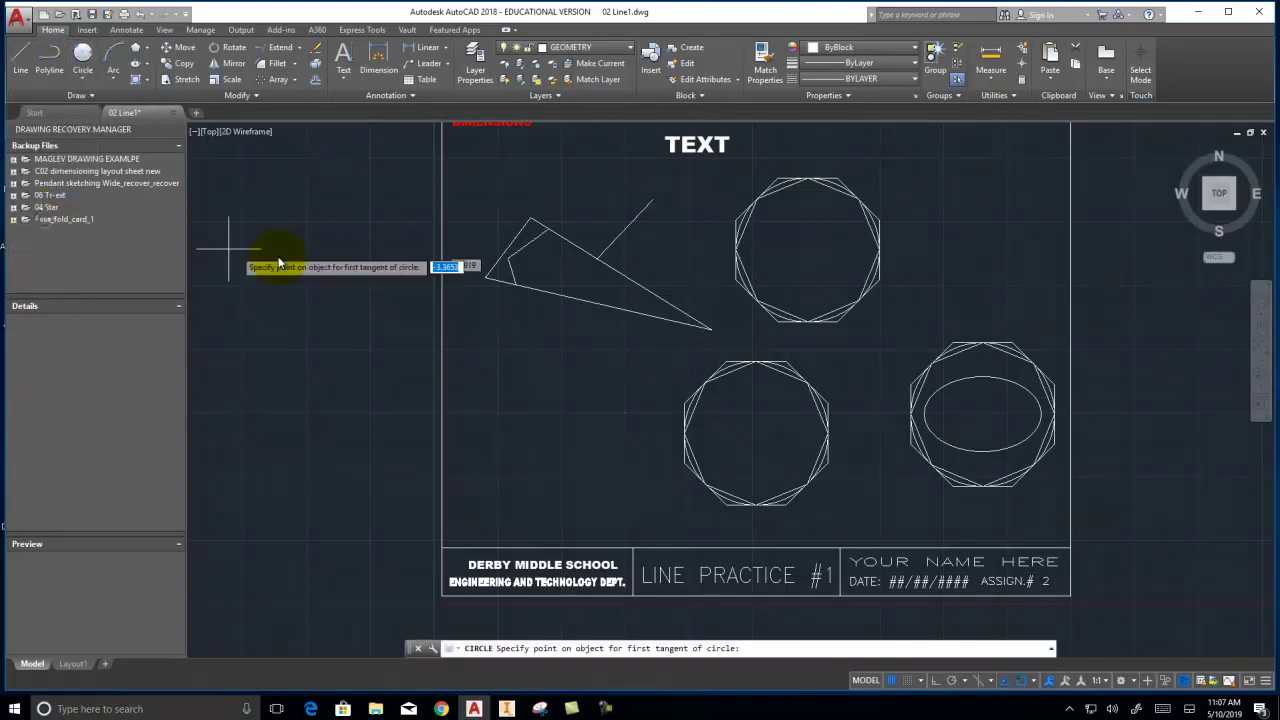
pyautogui.click(626, 317)
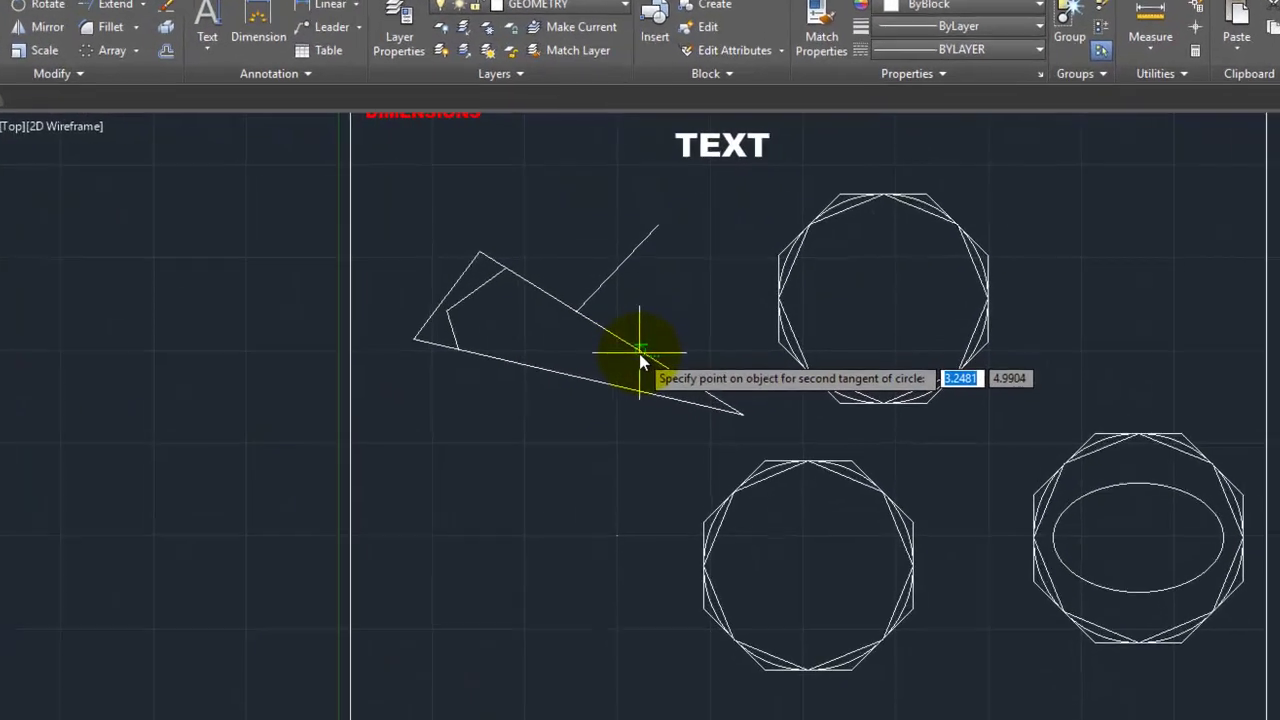
pyautogui.click(639, 287)
pyautogui.click(639, 359)
pyautogui.write('.25')
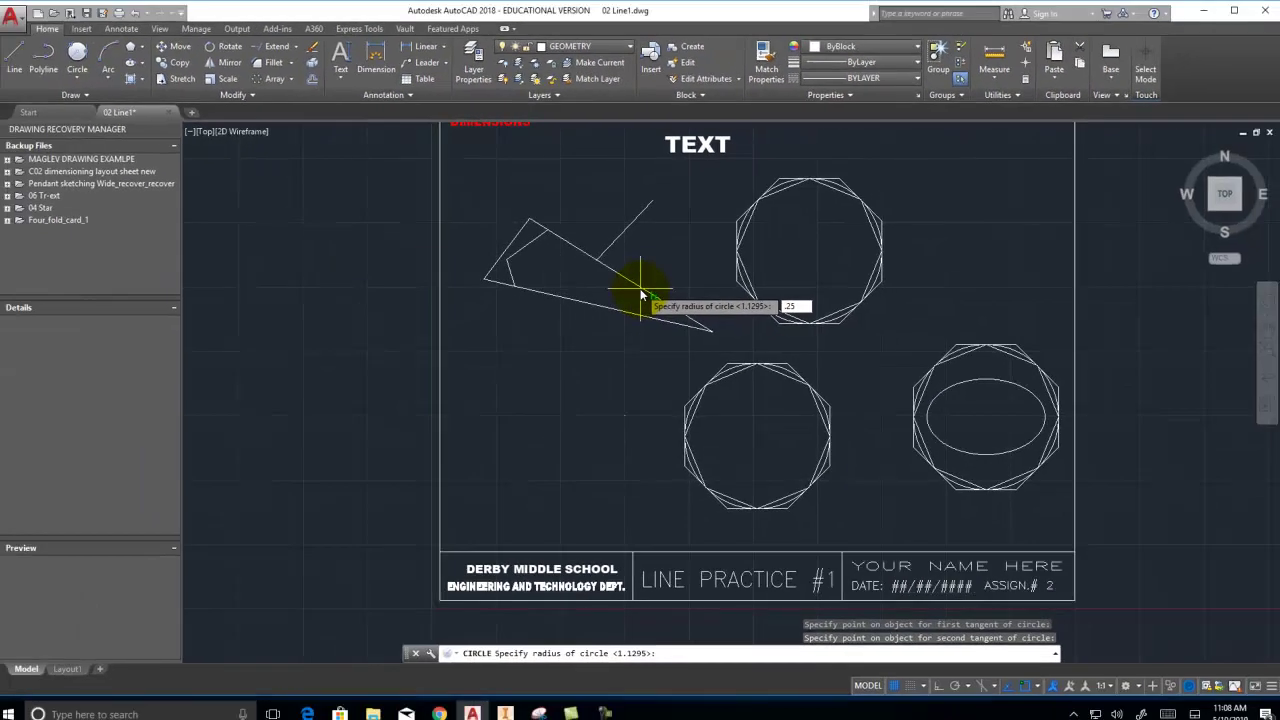
pyautogui.press('Return')
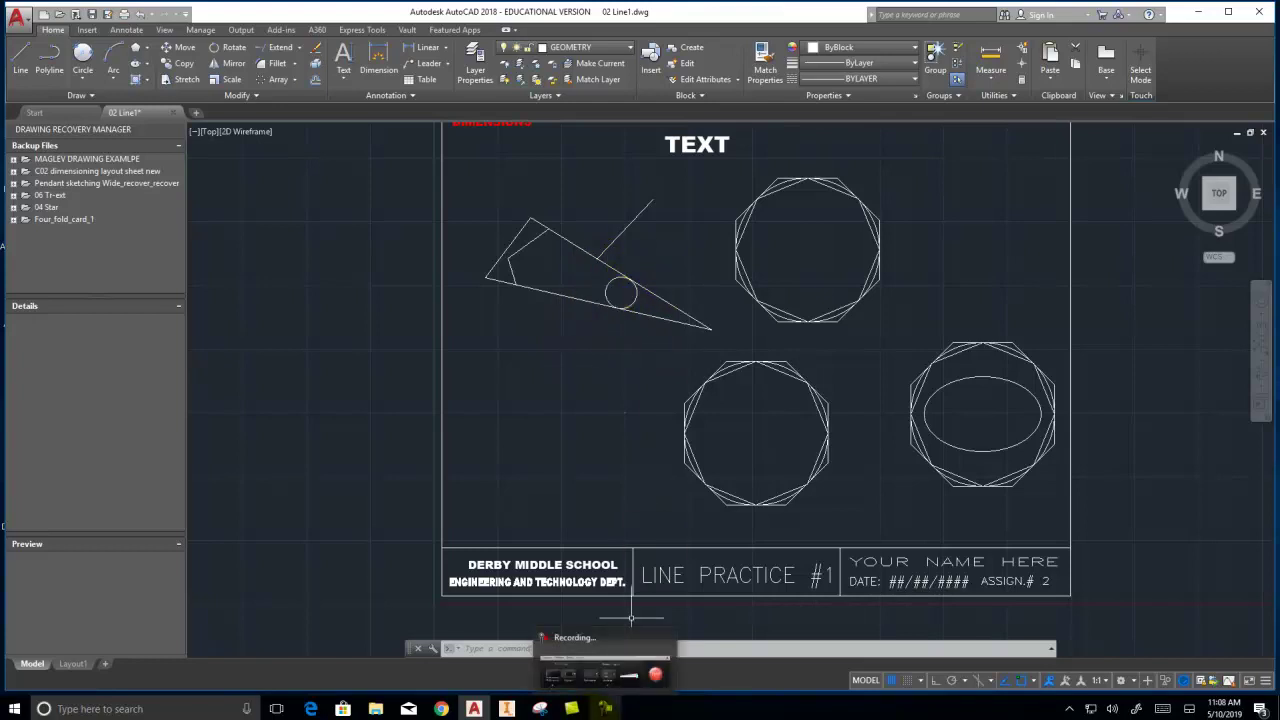
# - Draw a Tan, Tan, Tan circle touching all three sides of the triangle, and erase the bent line inside the triangle's wide end
pyautogui.click(72, 70)
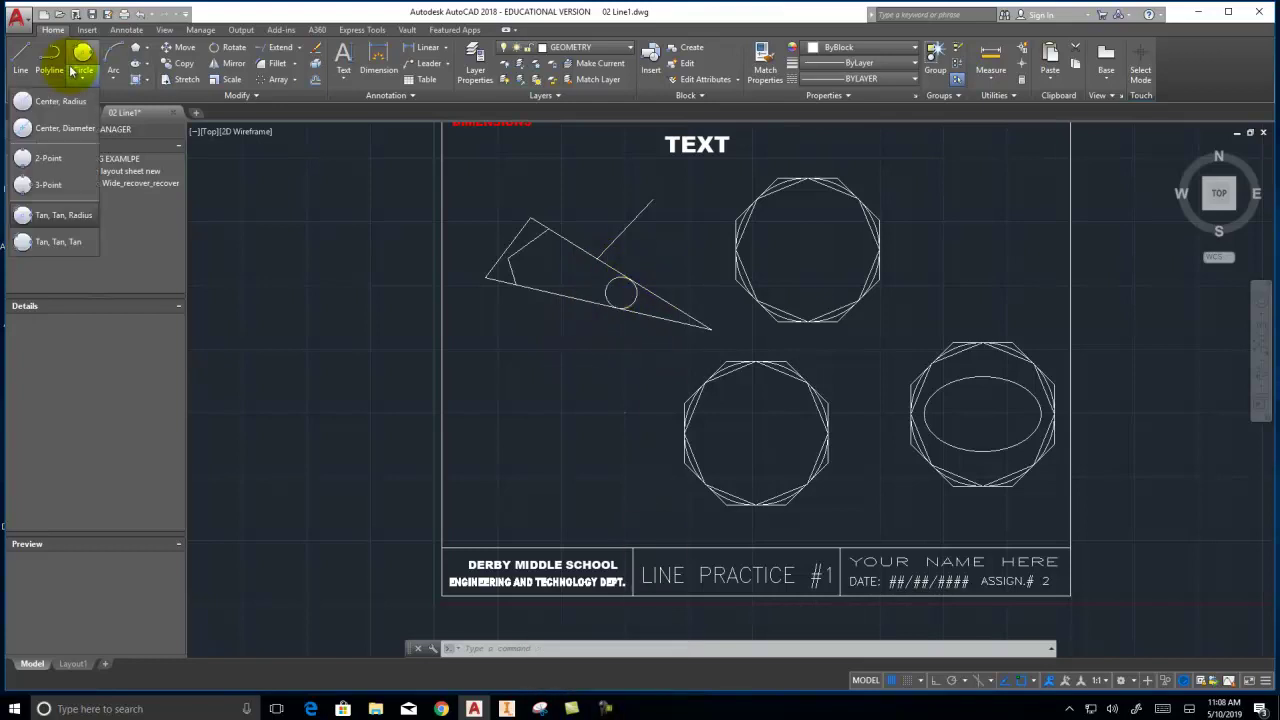
pyautogui.click(46, 245)
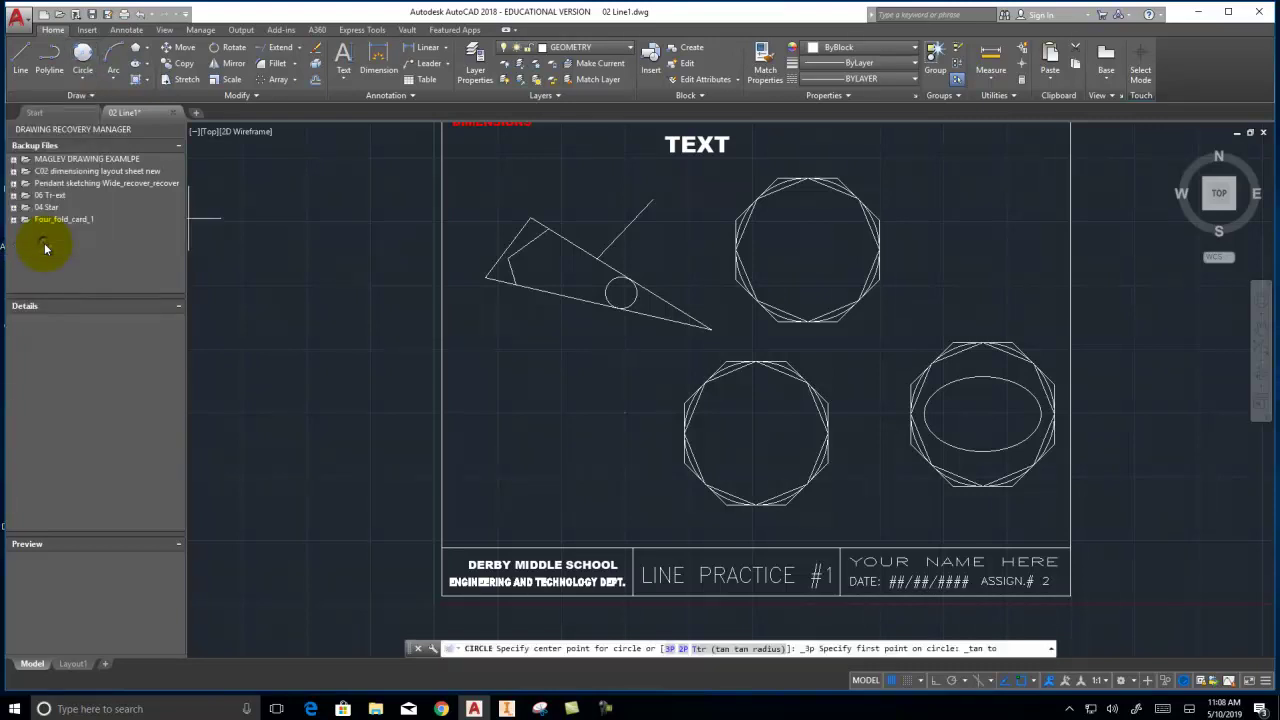
pyautogui.click(543, 295)
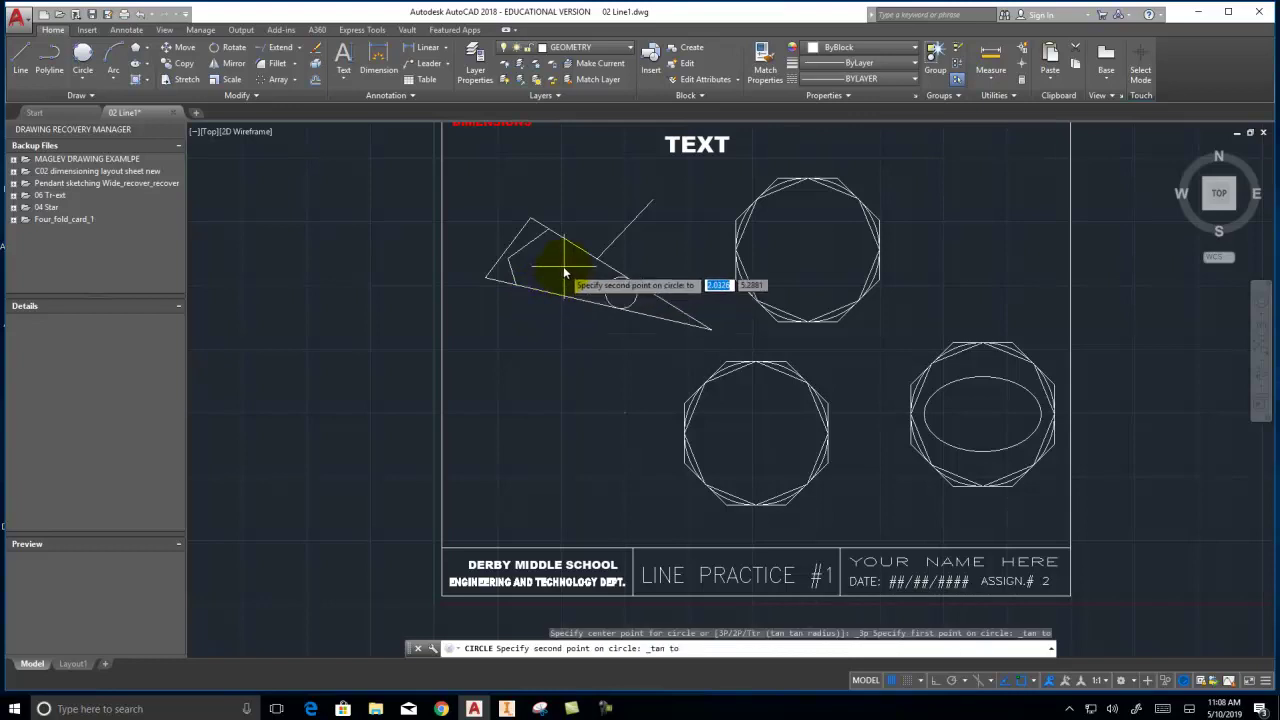
pyautogui.click(572, 250)
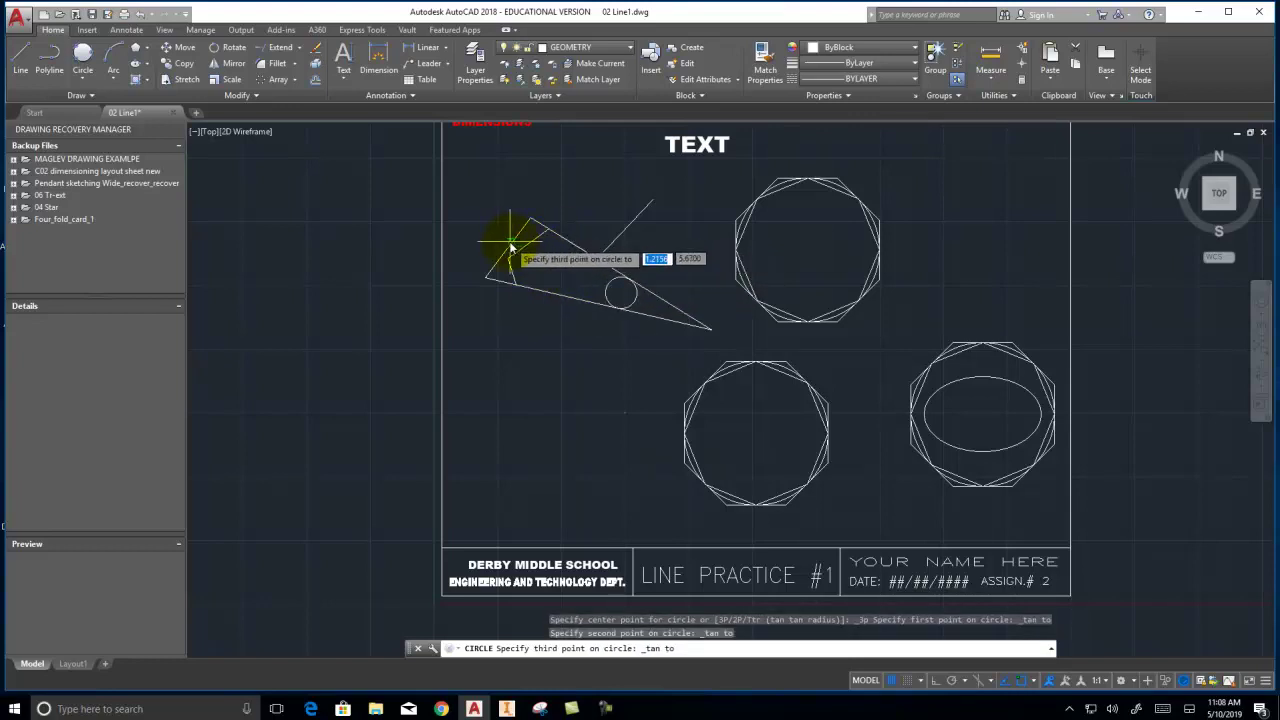
pyautogui.click(510, 248)
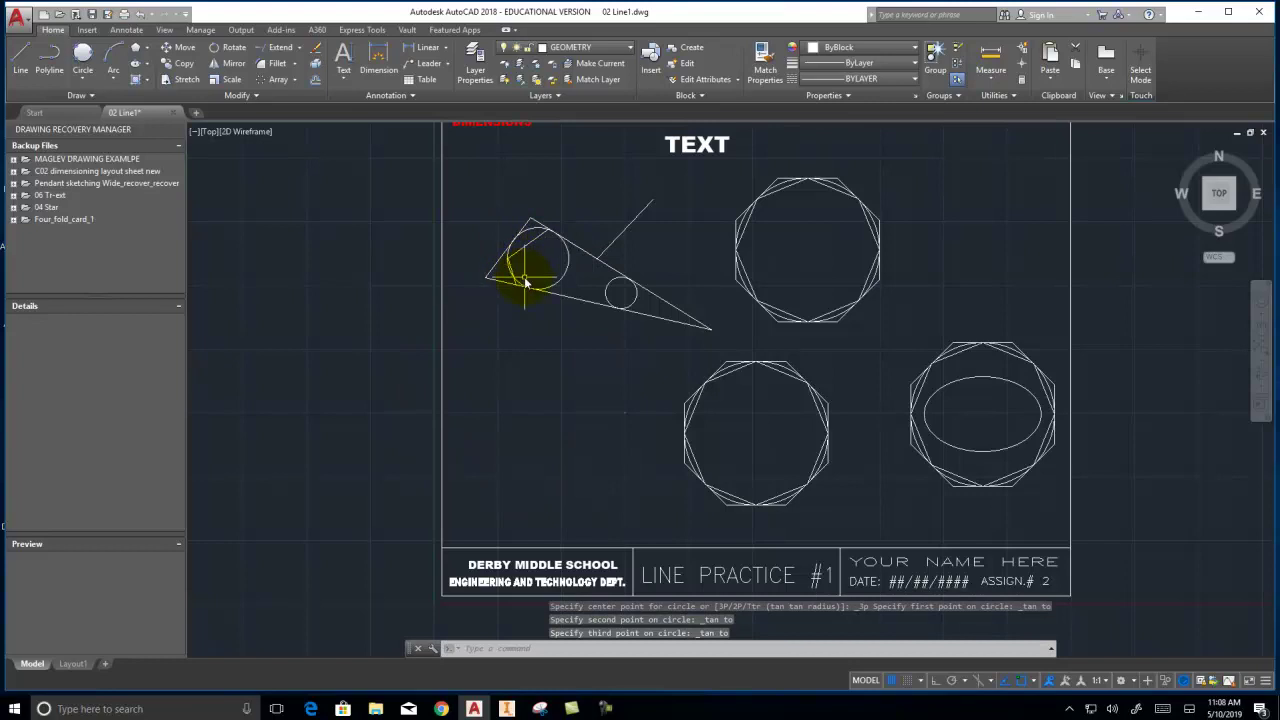
pyautogui.click(519, 256)
pyautogui.press('Delete')
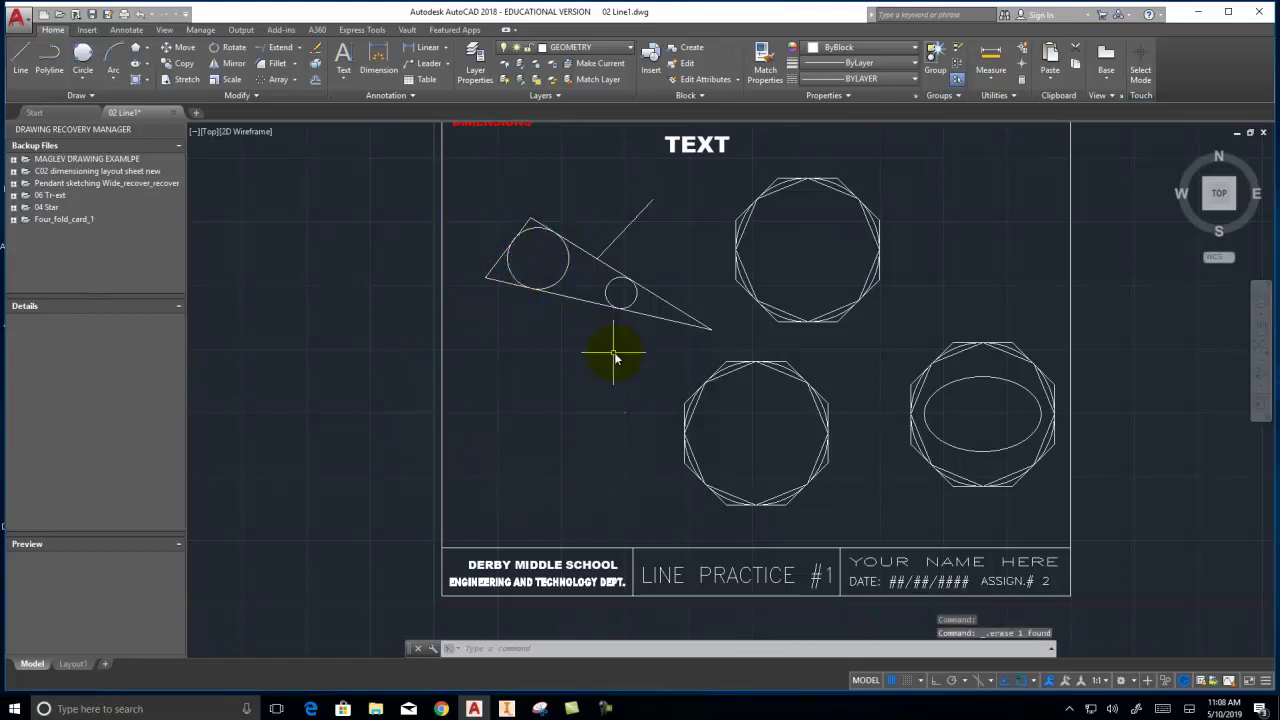
# - Trim the triangle's corners outside the large circle, using the large circle and the three sides as cutting edges
pyautogui.scroll(2, 513, 285)
pyautogui.moveTo(514, 280); pyautogui.dragTo(473, 365, button='middle')
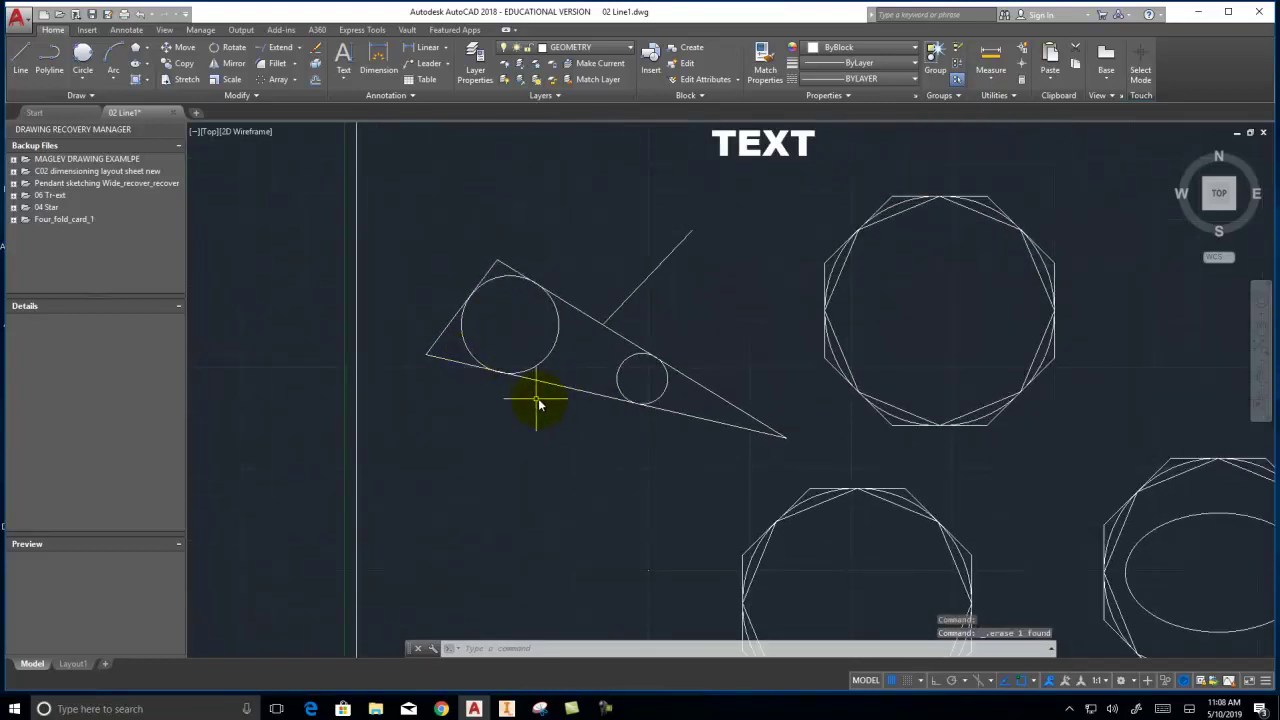
pyautogui.click(301, 48)
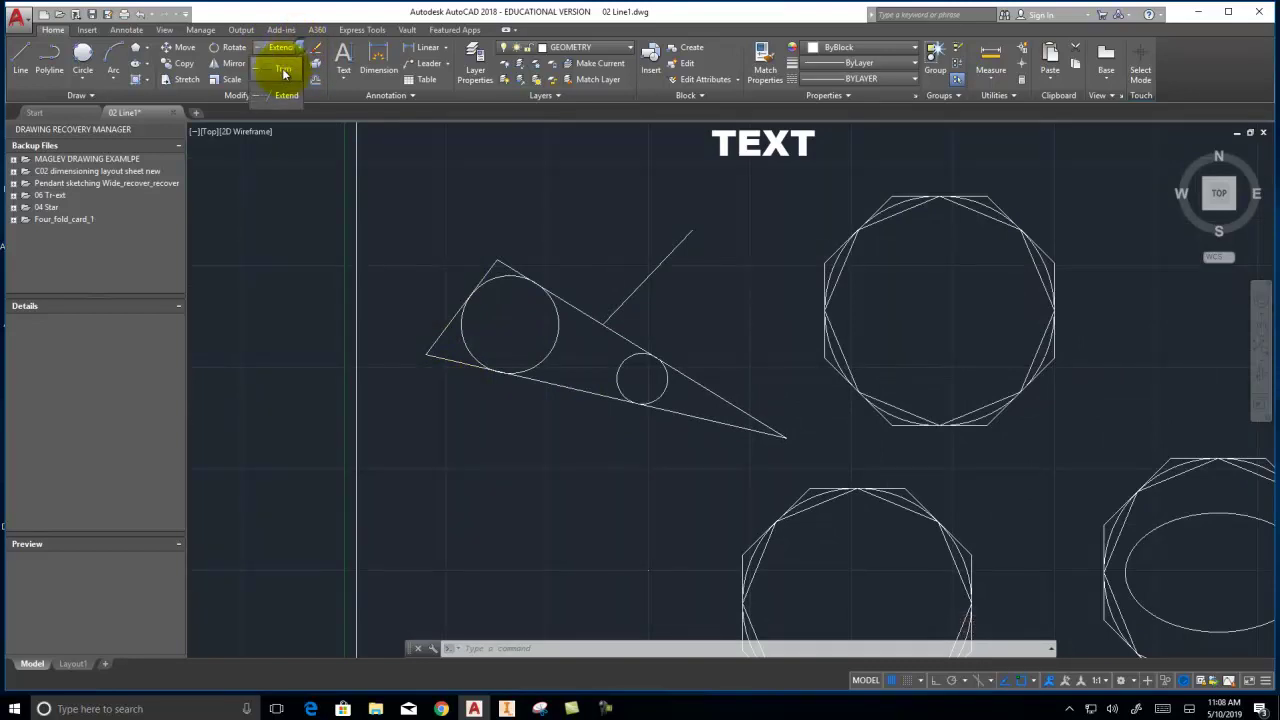
pyautogui.click(287, 66)
pyautogui.click(569, 446)
pyautogui.click(448, 270)
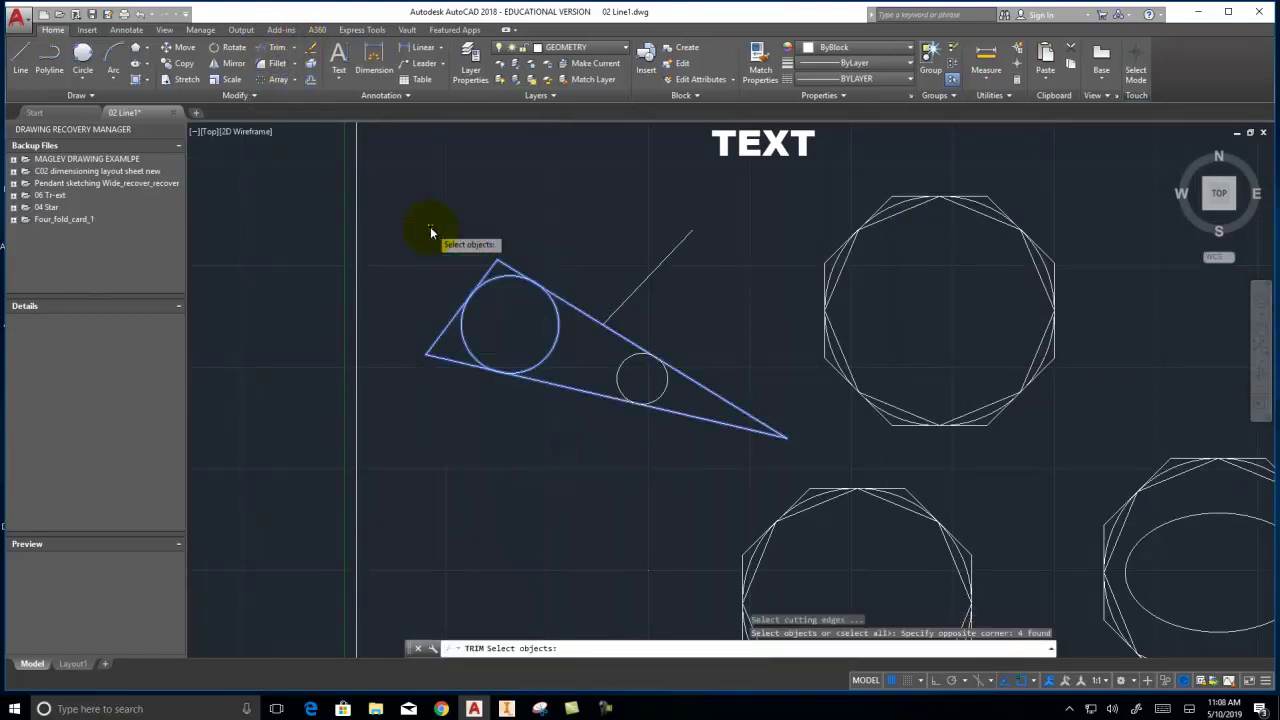
pyautogui.press('Return')
pyautogui.click(491, 267)
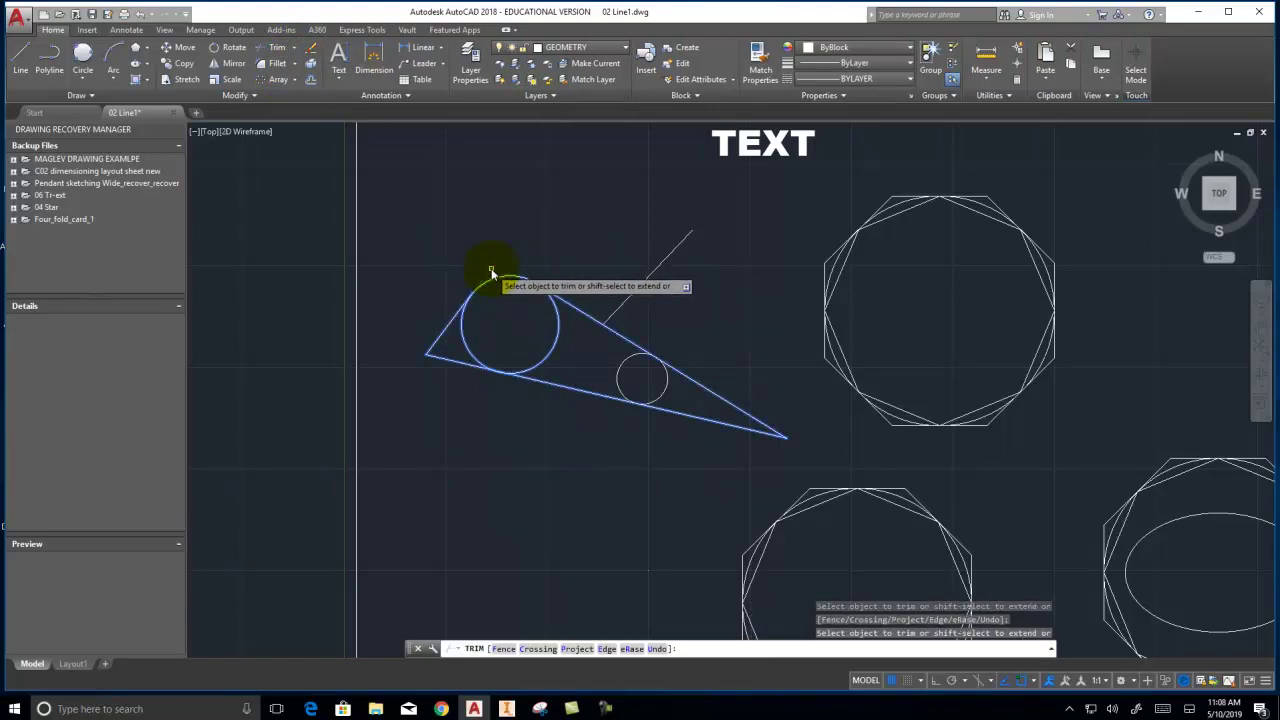
pyautogui.click(435, 344)
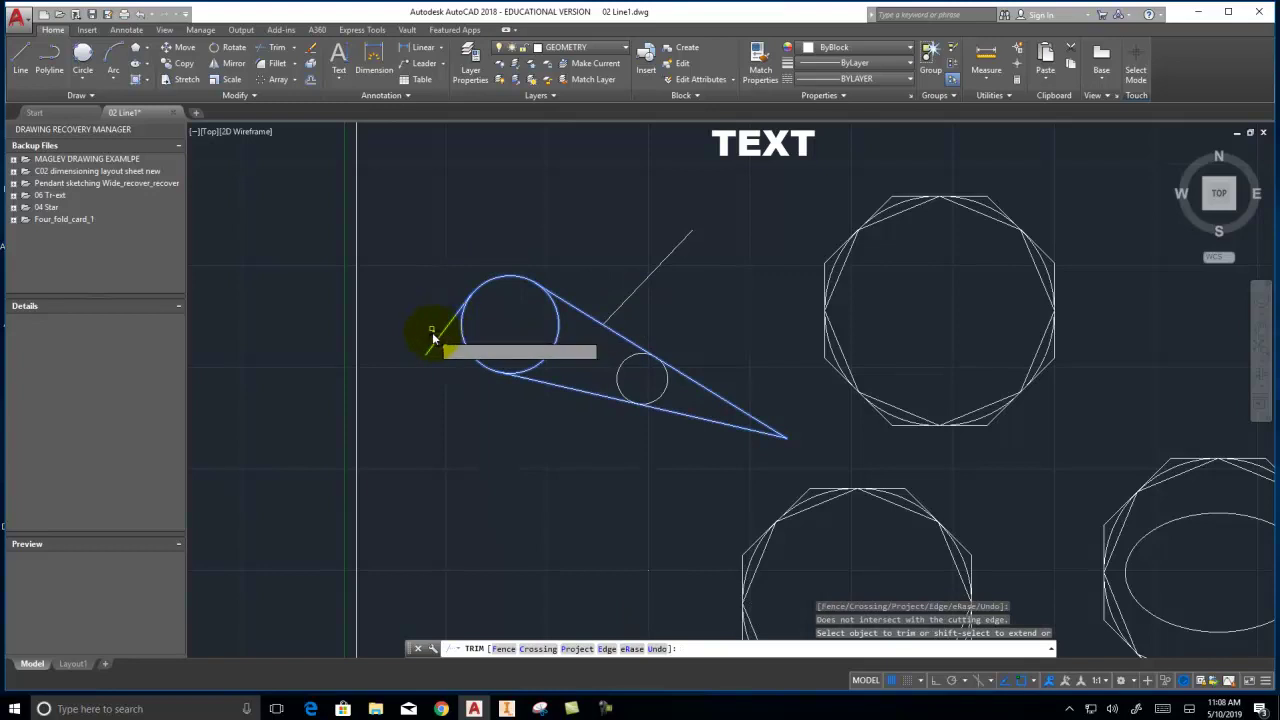
pyautogui.rightClick(434, 294)
pyautogui.click(471, 304)
# - Erase the leftover piece of the triangle's short side beside the large circle
pyautogui.click(452, 380)
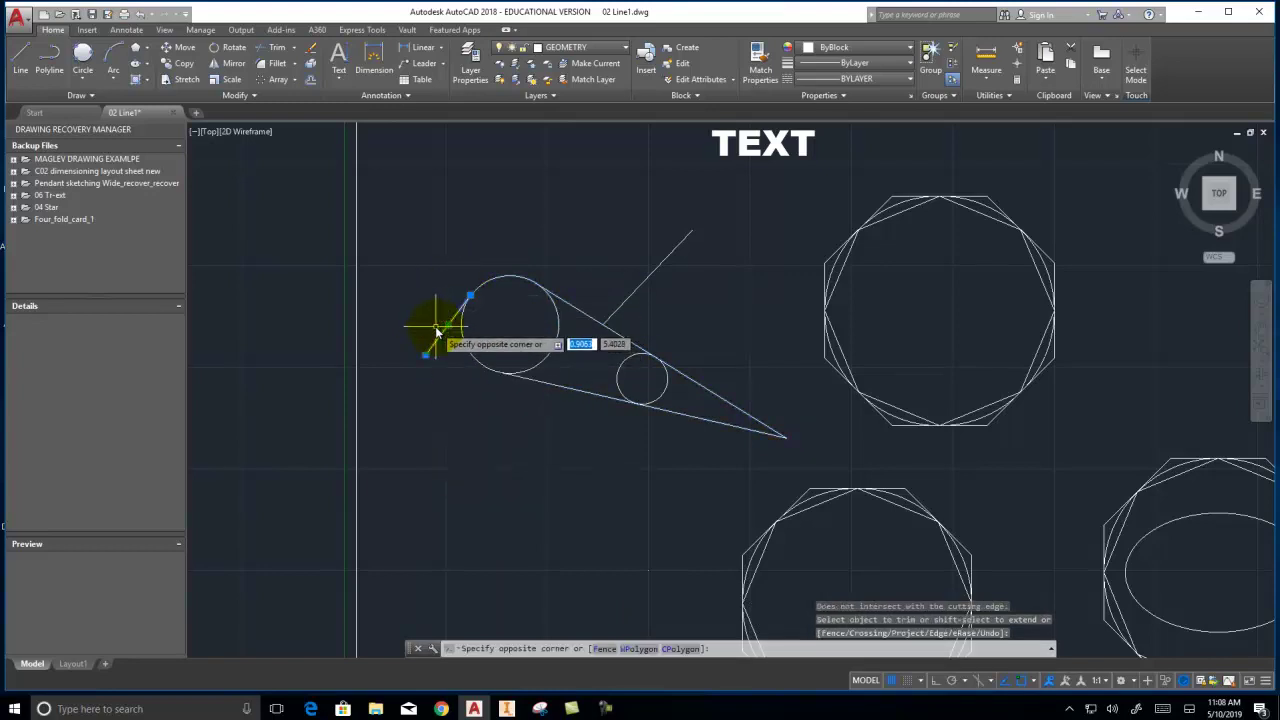
pyautogui.click(441, 350)
pyautogui.press('Delete')
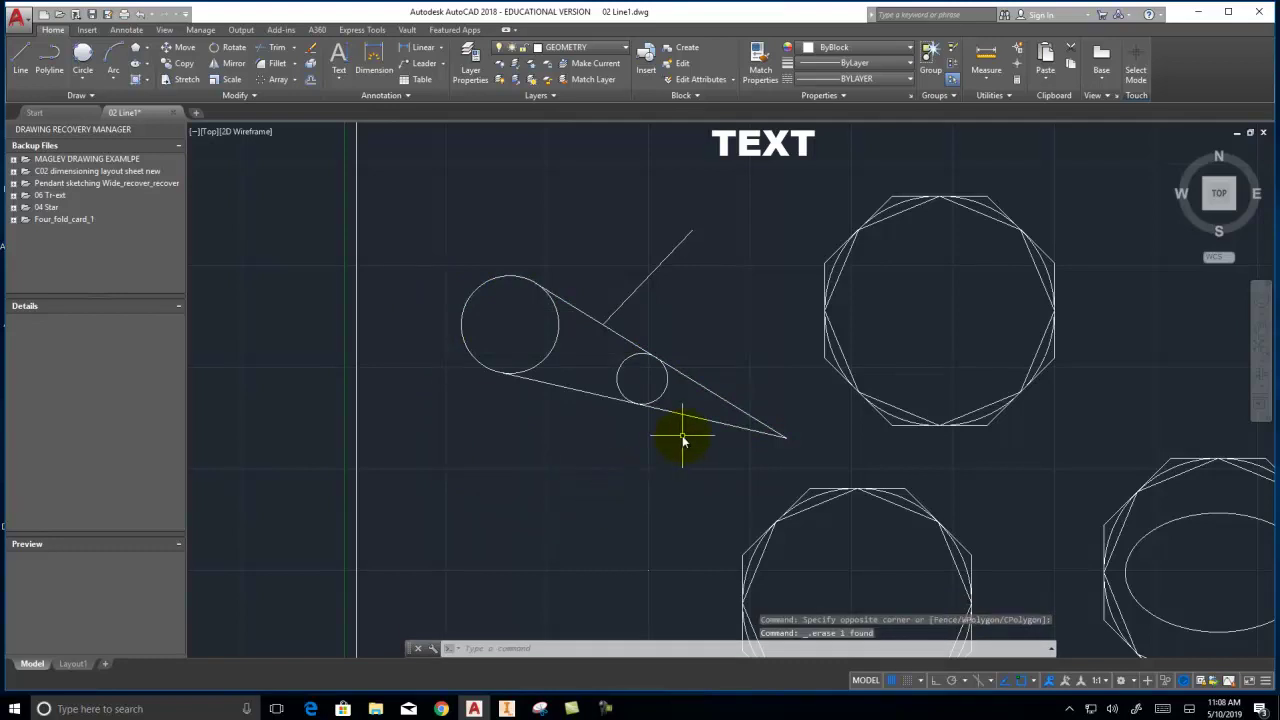
# - Trim the two long edges beyond the small circle, using the small circle as the cutting edge
pyautogui.click(262, 49)
pyautogui.click(662, 399)
pyautogui.press('Return')
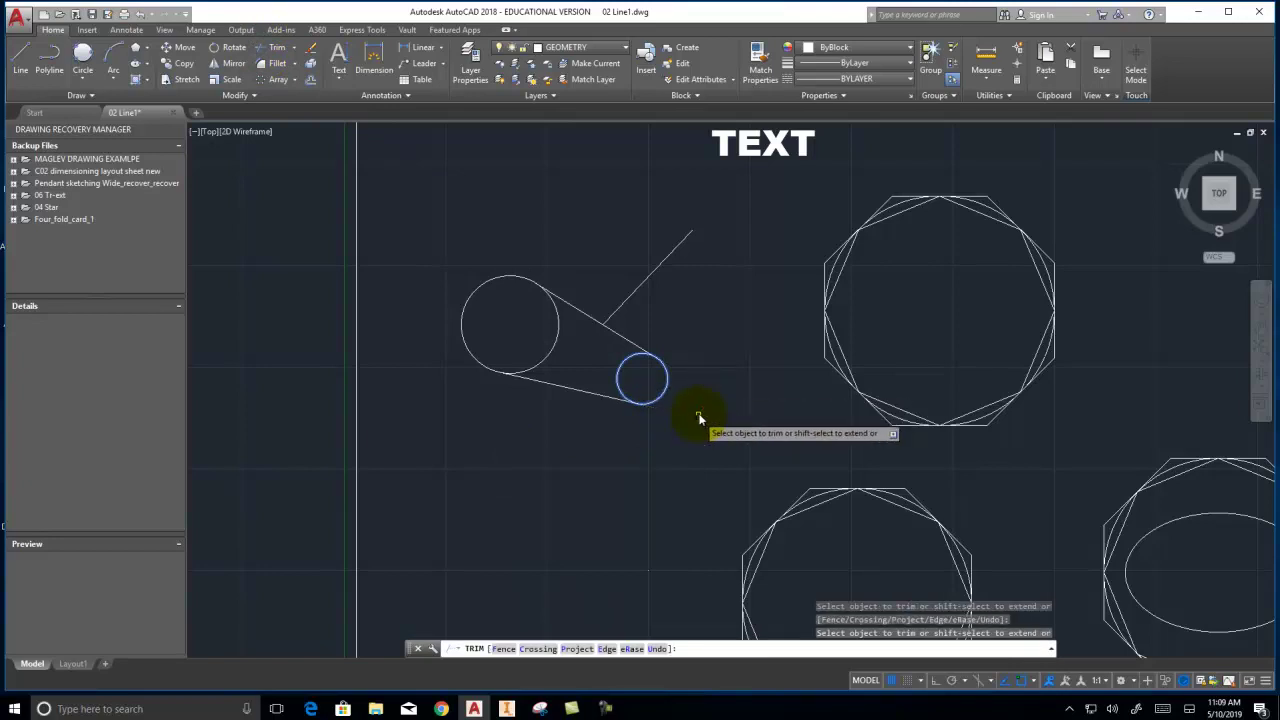
pyautogui.rightClick(740, 412)
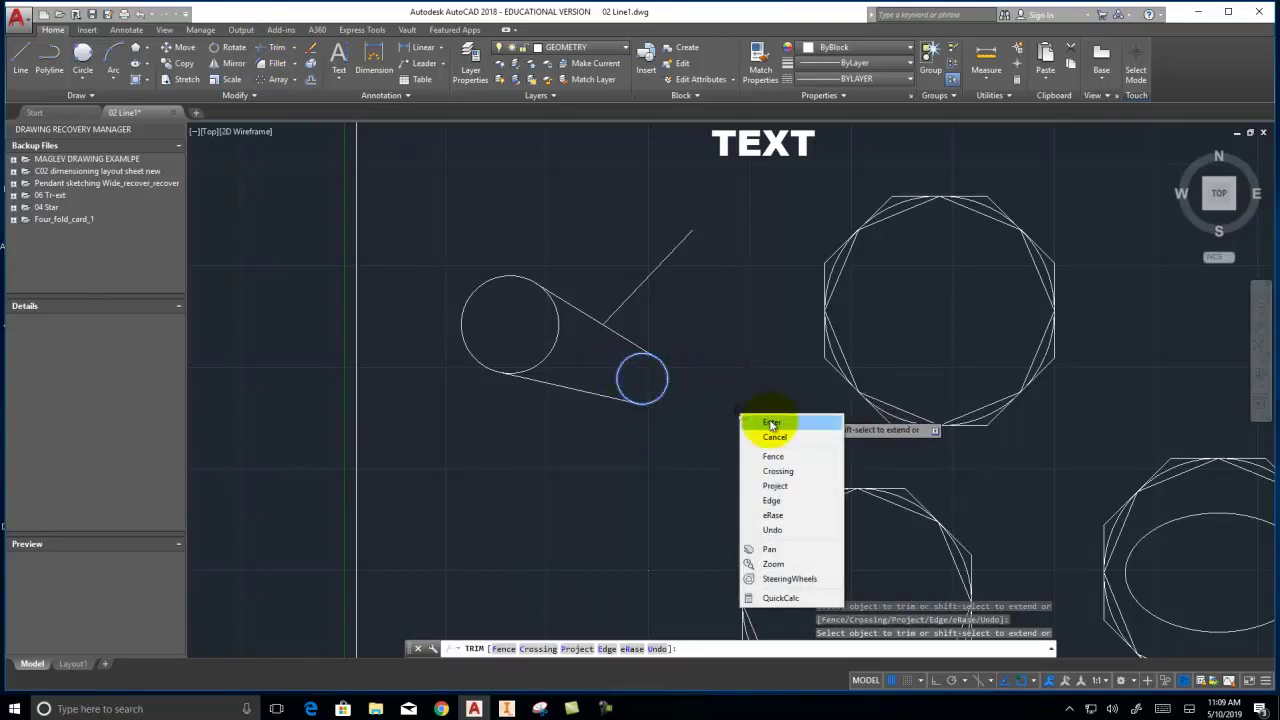
pyautogui.click(771, 422)
# - Trim away the inner arcs of the large and small circles between the two long edges, leaving one rounded outline
pyautogui.click(270, 48)
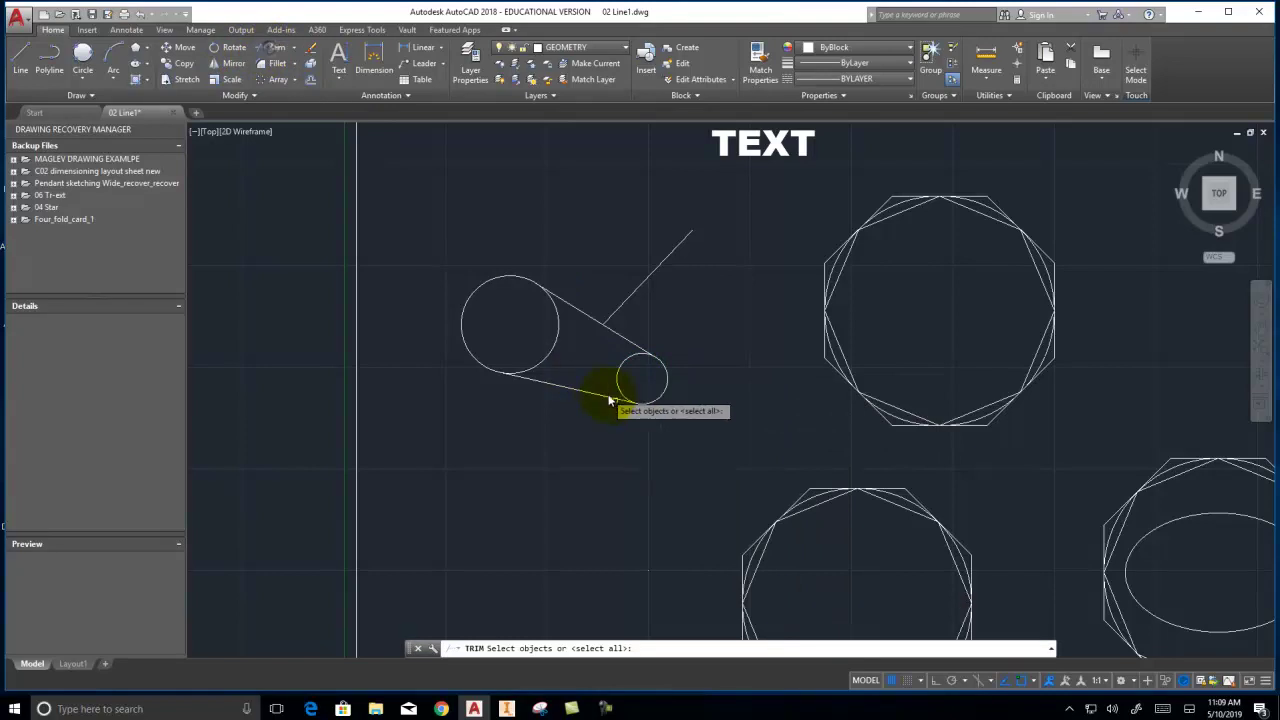
pyautogui.click(680, 429)
pyautogui.click(445, 241)
pyautogui.press('Return')
pyautogui.click(544, 318)
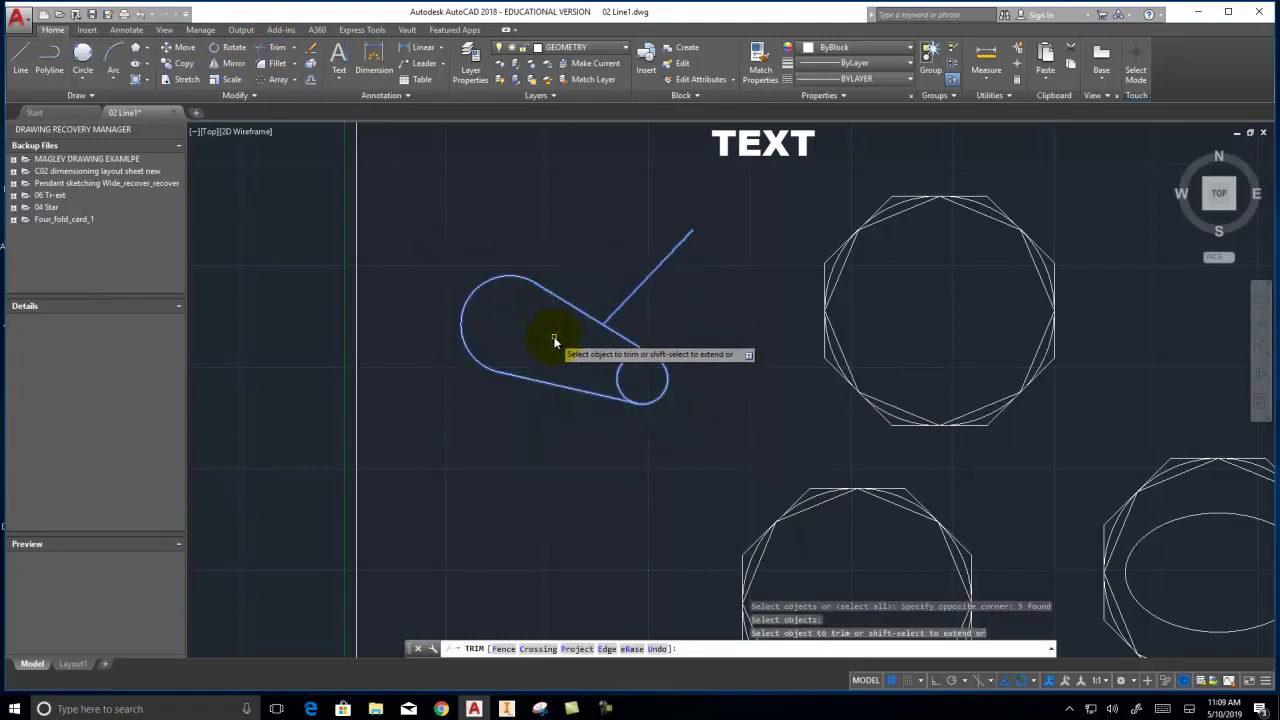
pyautogui.rightClick(612, 362)
pyautogui.click(643, 366)
# - Erase the slanted line attached to the upper long edge of the rounded outline
pyautogui.click(684, 290)
pyautogui.click(601, 264)
pyautogui.press('Delete')
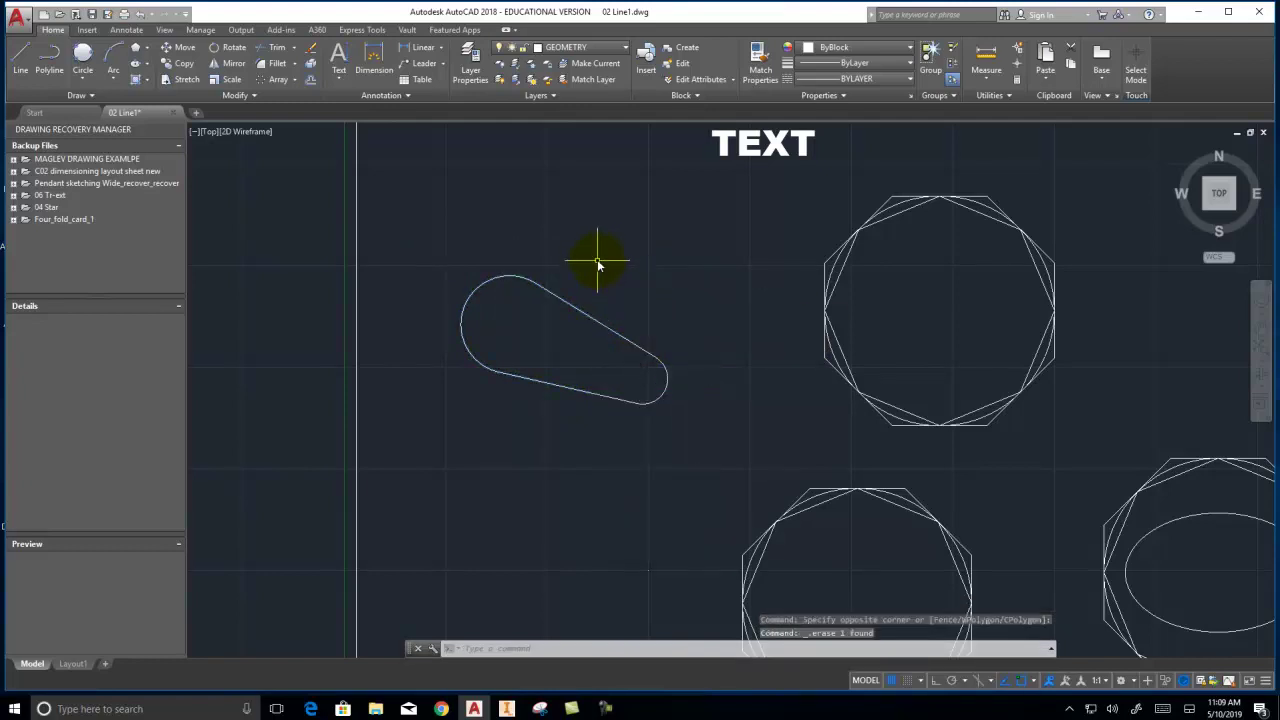